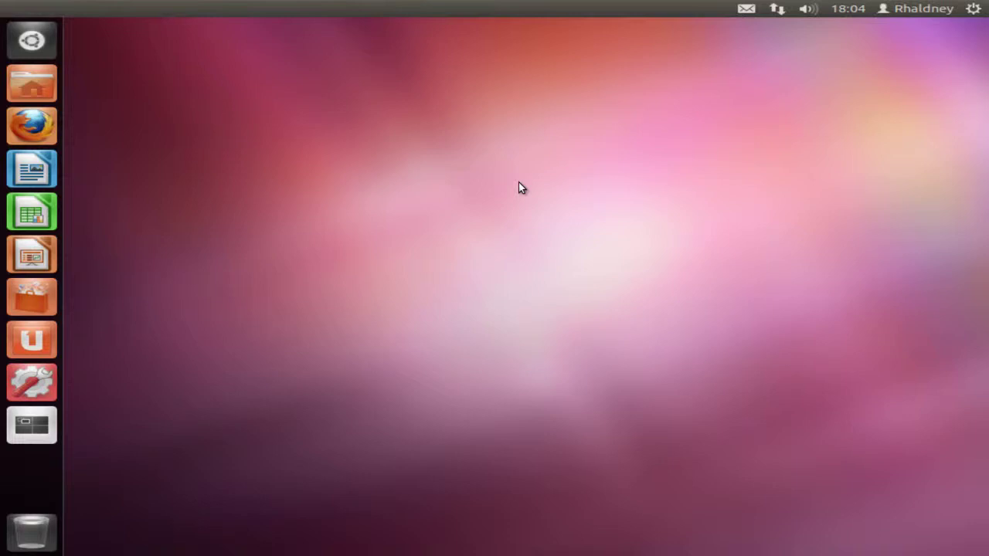
- Raise the volume slider in the sound indicator near maximum, then close the menu
{"action": "left_click", "coordinate": [819, 11]}
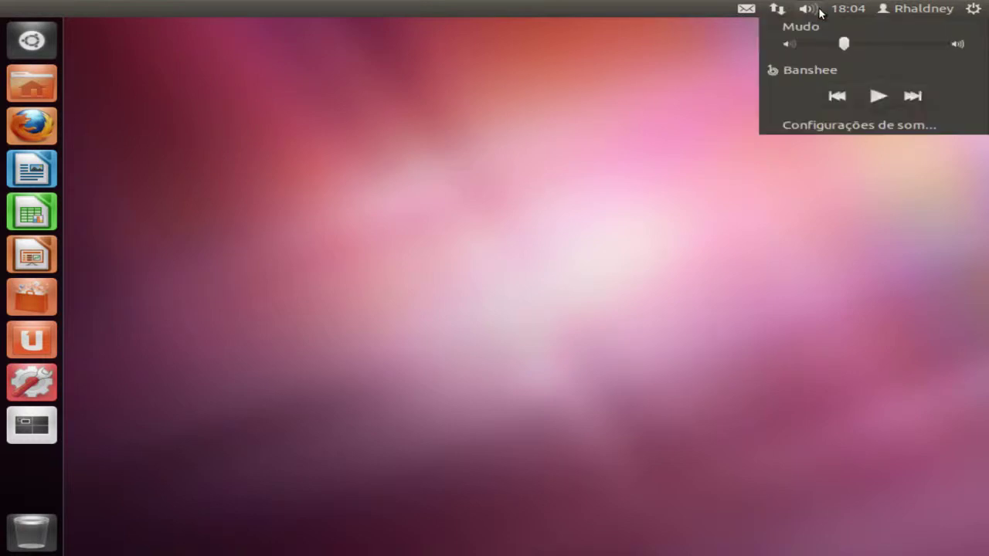
{"action": "left_click_drag", "start_coordinate": [897, 44], "coordinate": [942, 44]}
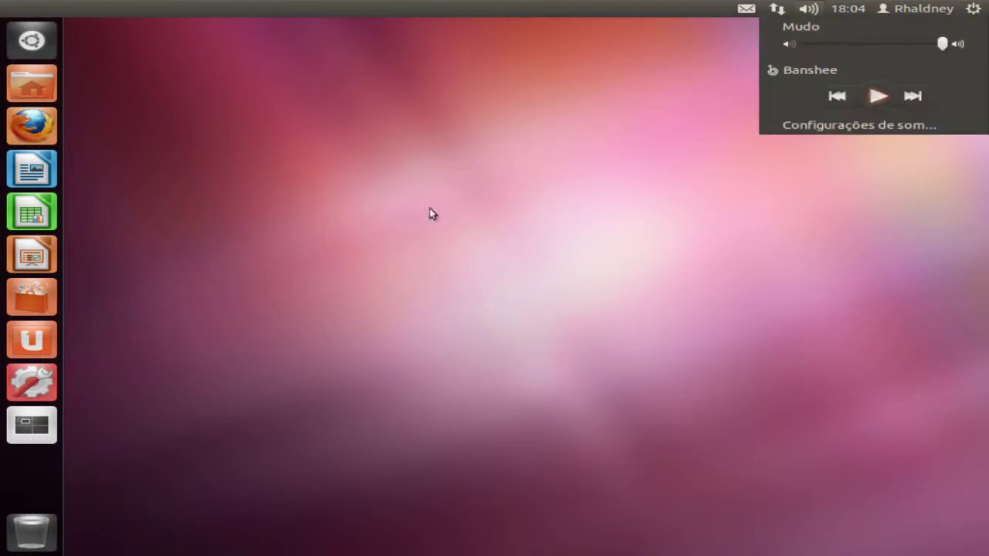
{"action": "left_click", "coordinate": [381, 139]}
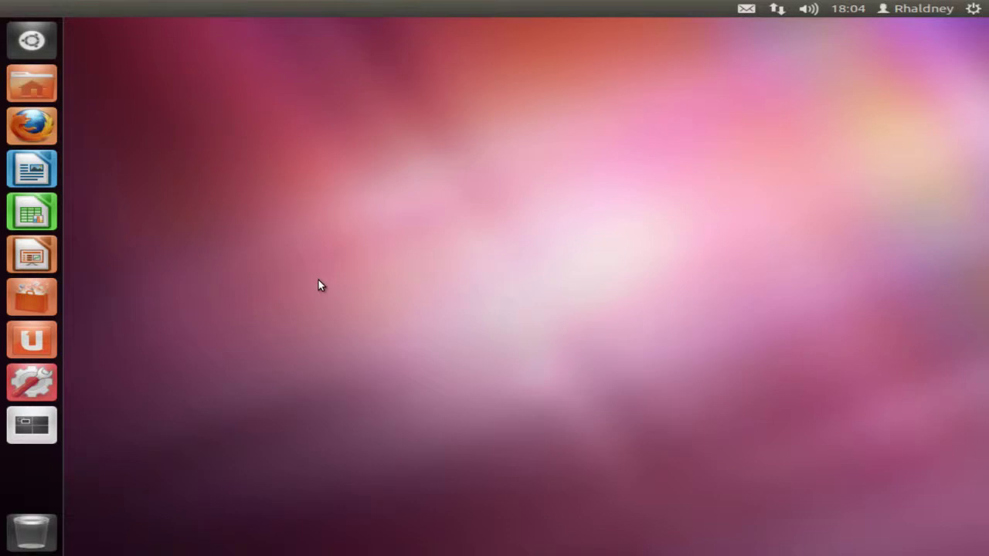
- Drag selection rectangles across the empty desktop
{"action": "left_click_drag", "start_coordinate": [245, 84], "coordinate": [541, 139]}
{"action": "left_click_drag", "start_coordinate": [183, 51], "coordinate": [876, 394]}
{"action": "left_click_drag", "start_coordinate": [237, 56], "coordinate": [230, 258]}
{"action": "left_click_drag", "start_coordinate": [178, 73], "coordinate": [184, 154]}
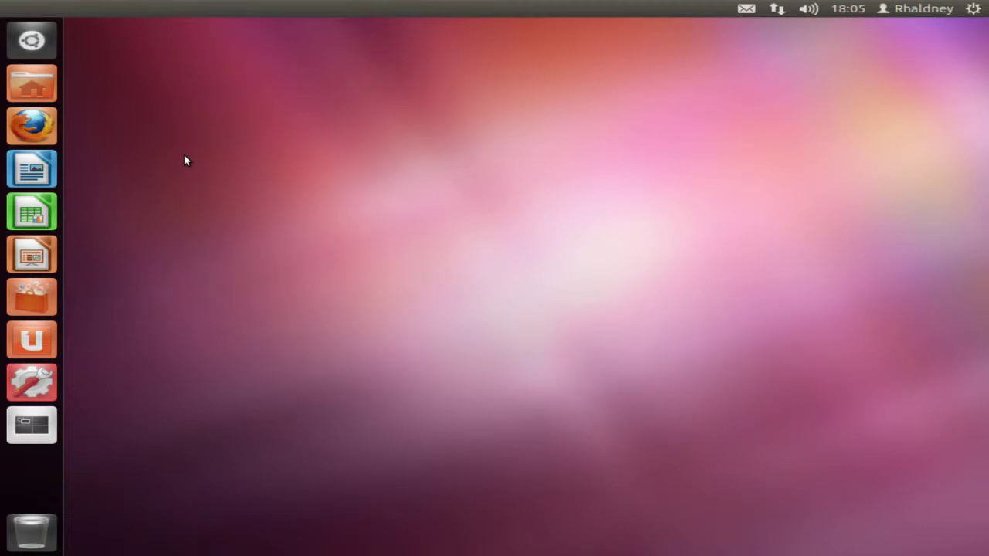
- Launch Firefox and load GOOGLE.COM in the address bar
{"action": "left_click", "coordinate": [56, 121]}
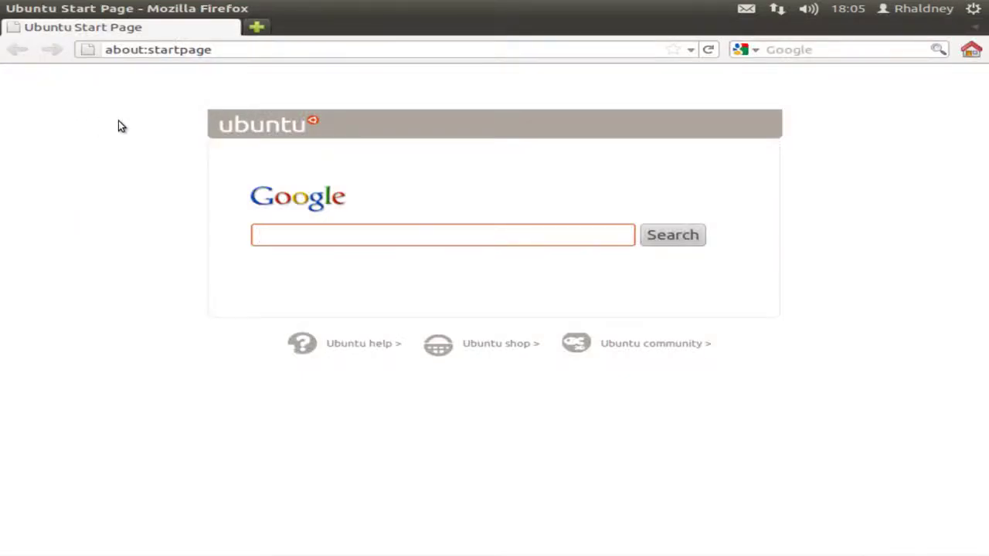
{"action": "left_click", "coordinate": [166, 50]}
{"action": "triple_click", "coordinate": [167, 50]}
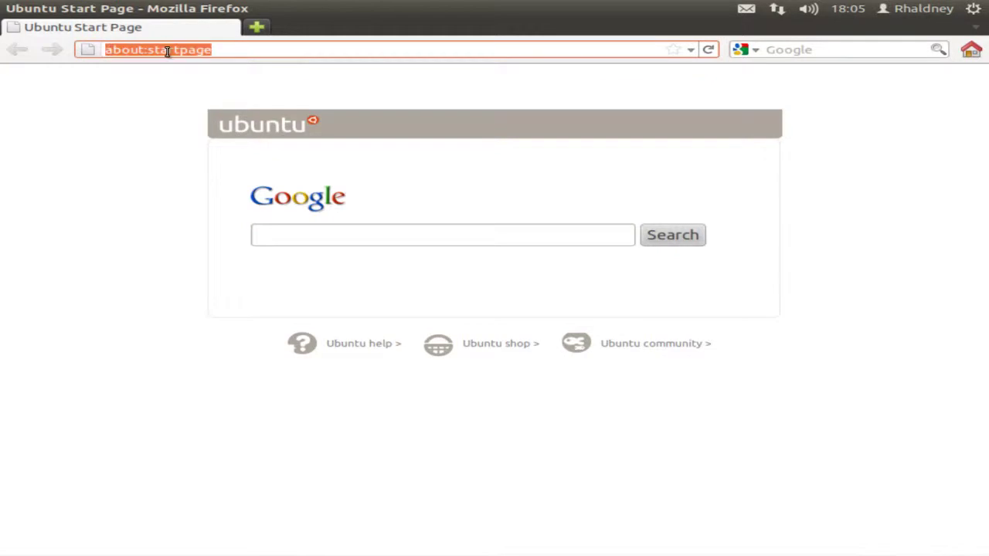
{"action": "type", "text": "GOOGLE.COM"}
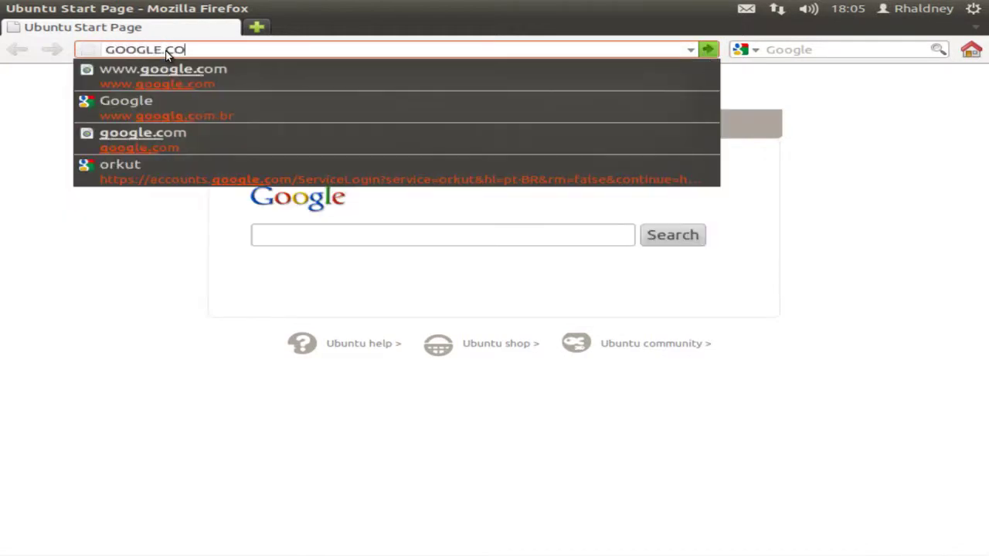
{"action": "key", "text": "Return"}
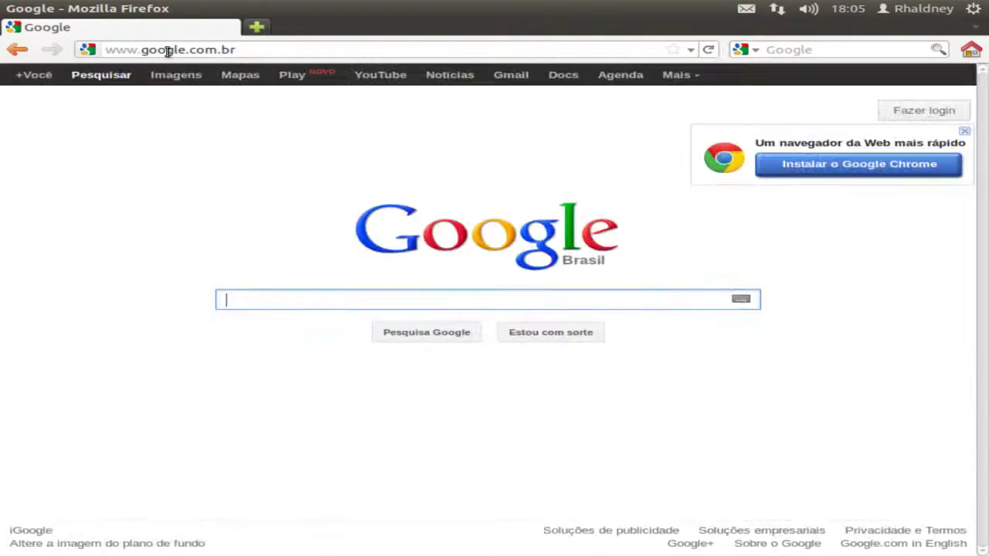
- Dismiss the Chrome promotion and open Orkut from Google's Mais services list
{"action": "left_click", "coordinate": [964, 132]}
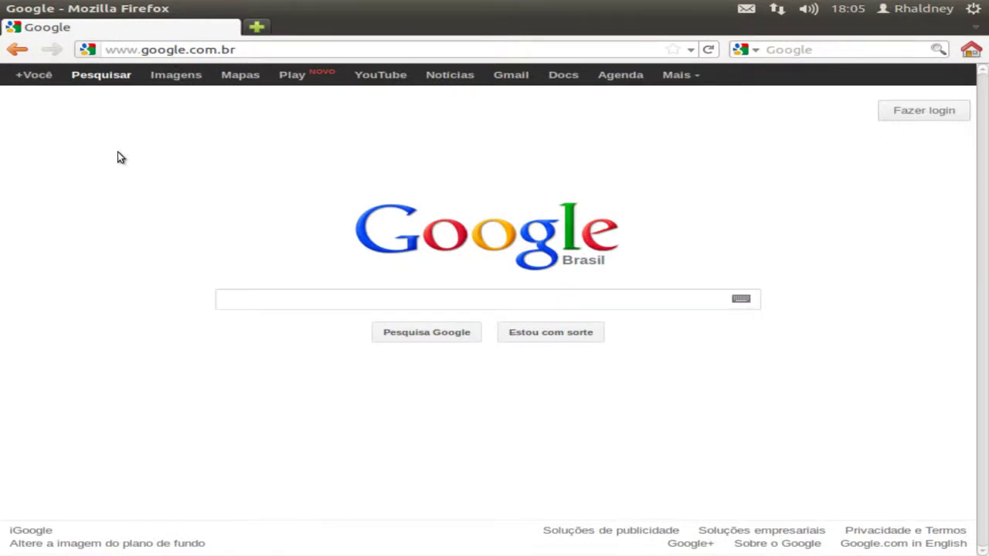
{"action": "left_click", "coordinate": [173, 49]}
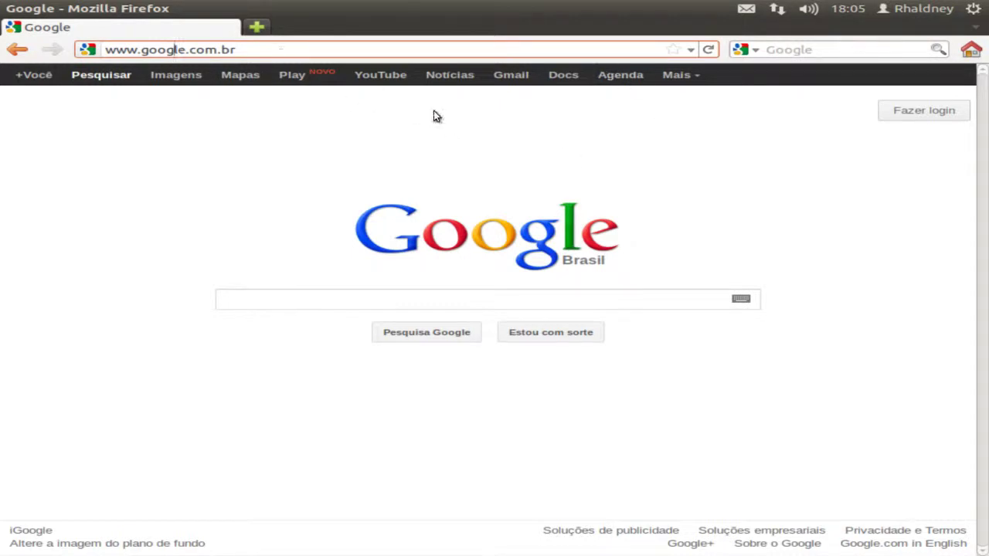
{"action": "left_click", "coordinate": [669, 82]}
{"action": "left_click", "coordinate": [683, 102]}
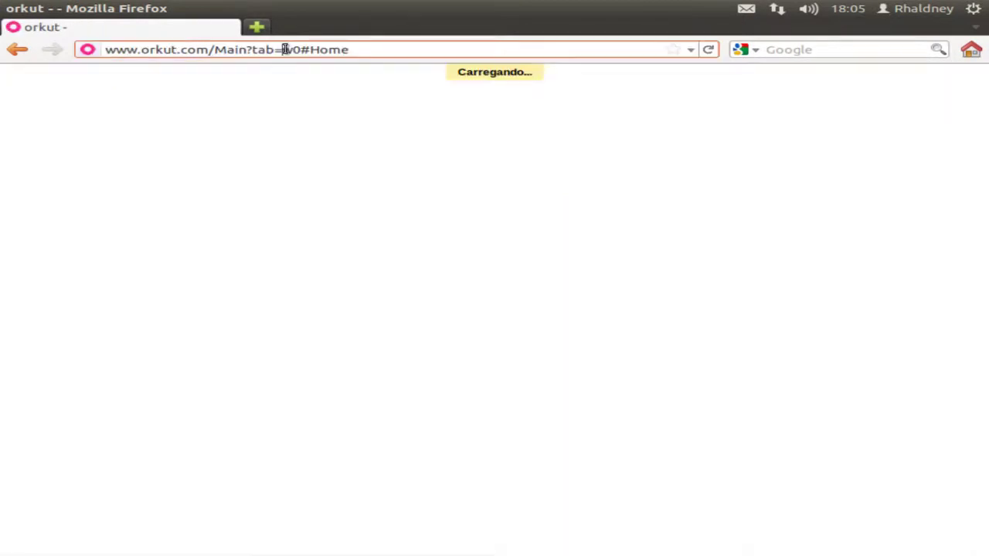
- Try the Orkut page's address bar and E-mail field, typing then erasing a mistyped 'UBUNCE'
{"action": "left_click", "coordinate": [285, 49]}
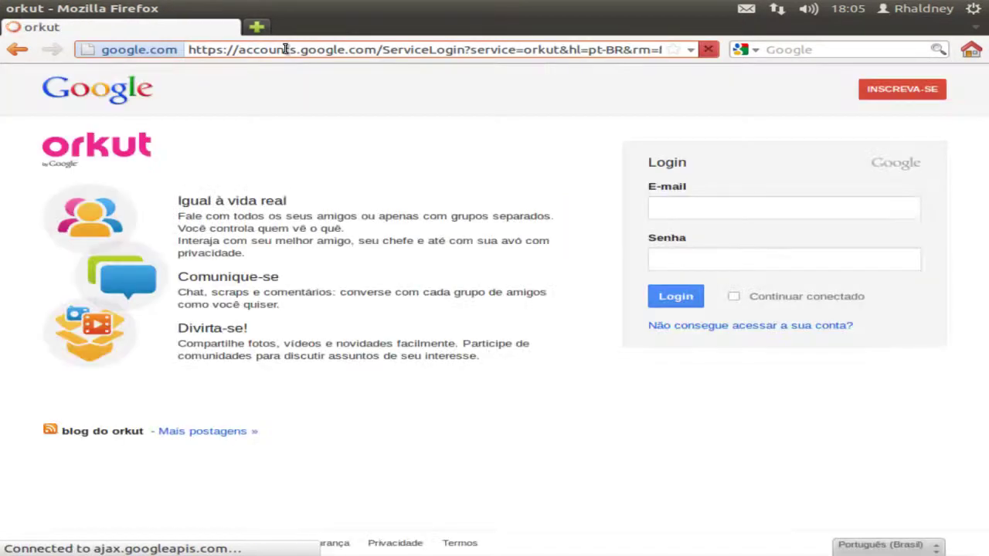
{"action": "left_click", "coordinate": [663, 208]}
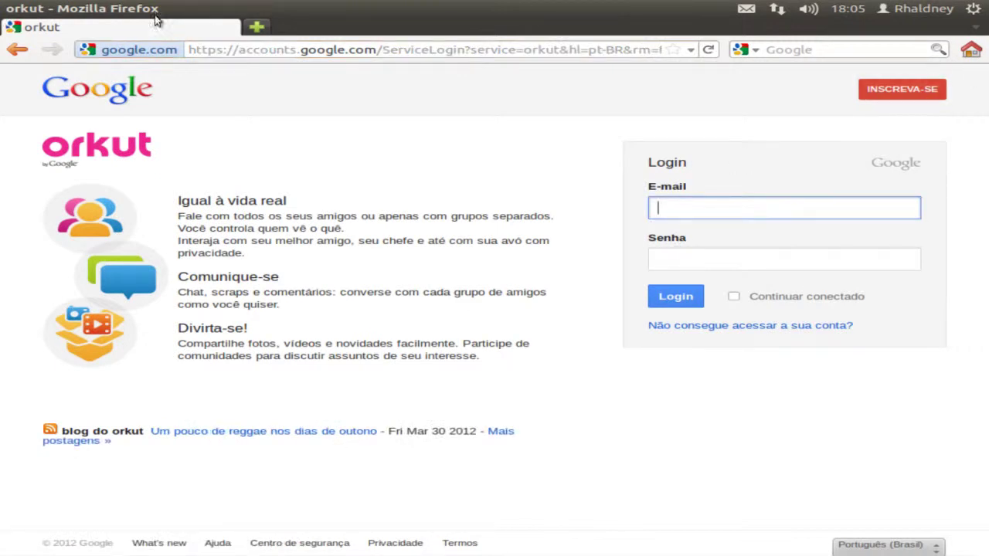
{"action": "left_click", "coordinate": [202, 50]}
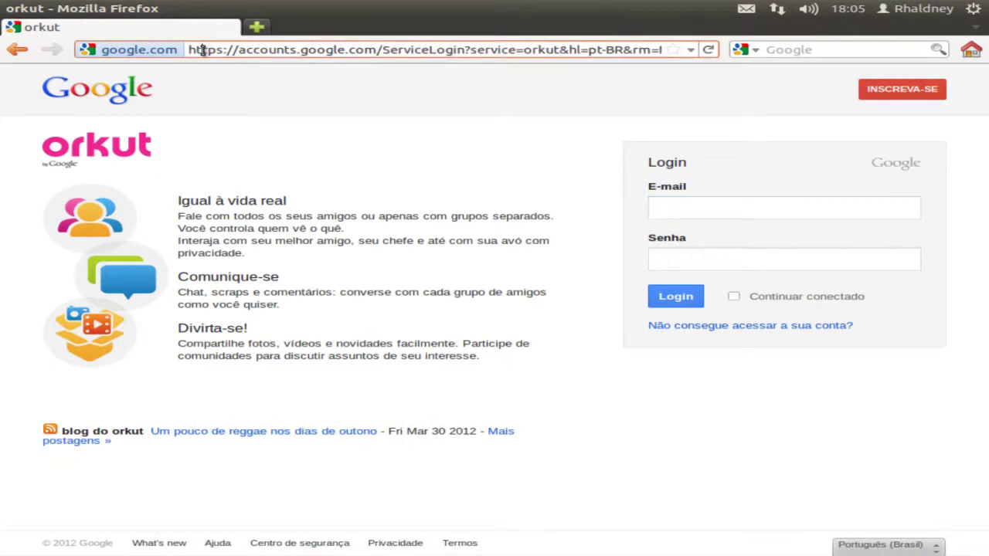
{"action": "triple_click", "coordinate": [203, 50]}
{"action": "type", "text": "UBUNCE"}
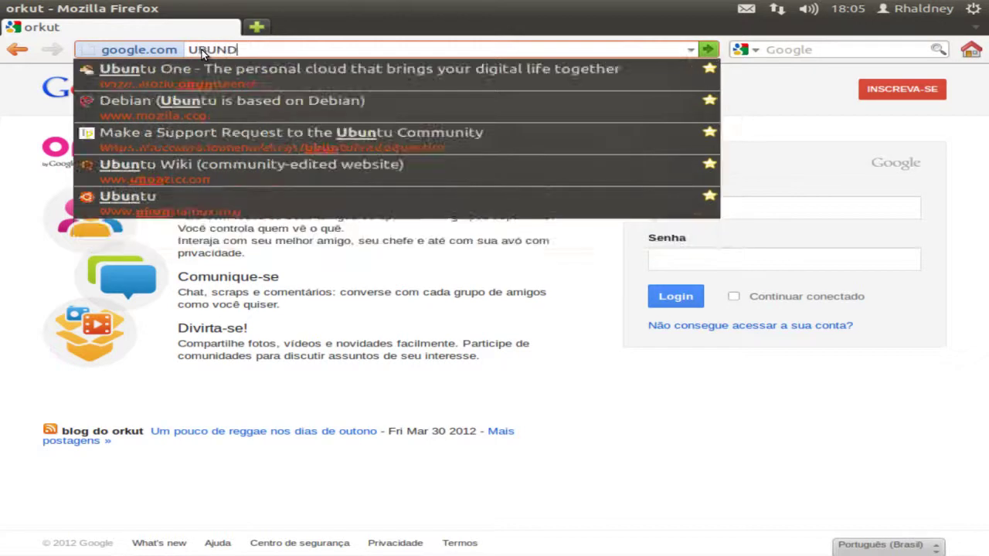
{"action": "key", "text": "BackSpace"}
{"action": "key", "text": "BackSpace"}
{"action": "key", "text": "BackSpace"}
{"action": "key", "text": "BackSpace"}
{"action": "key", "text": "BackSpace"}
{"action": "key", "text": "BackSpace"}
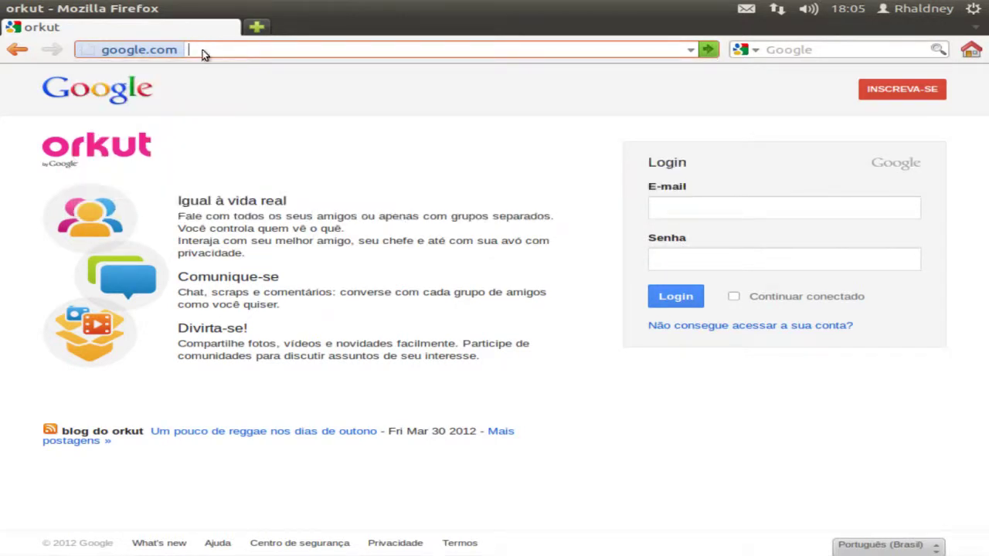
- Search Google for UBUNTU from the toolbar box, then type UBUNTU-BR.ORG as the address
{"action": "left_click", "coordinate": [784, 50]}
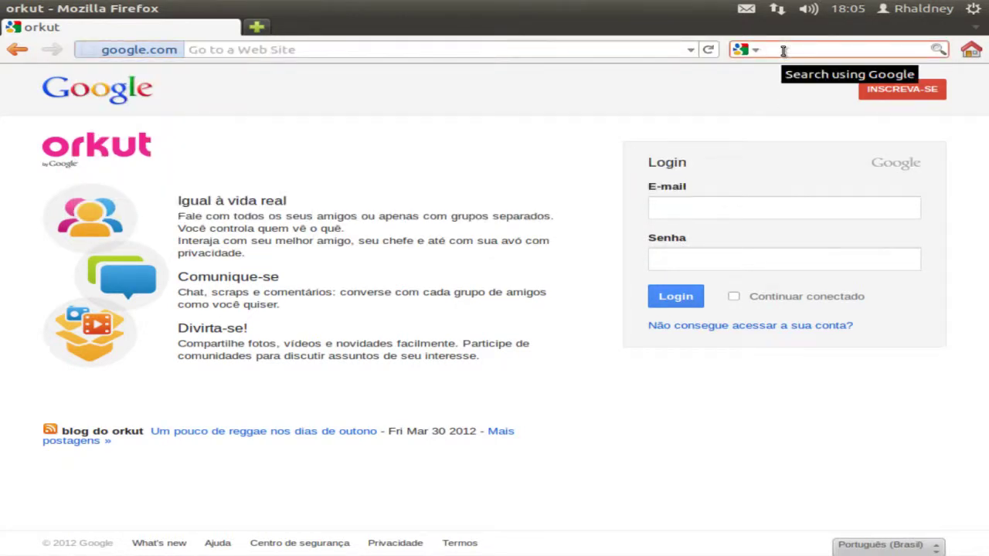
{"action": "type", "text": "UBUNTU"}
{"action": "key", "text": "Return"}
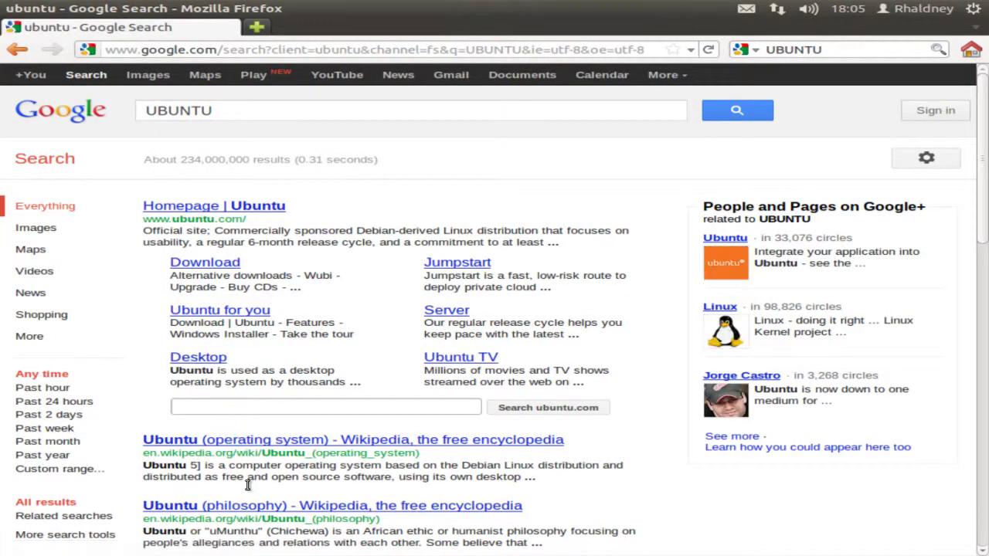
{"action": "scroll", "coordinate": [232, 418], "scroll_direction": "down", "scroll_amount": 3}
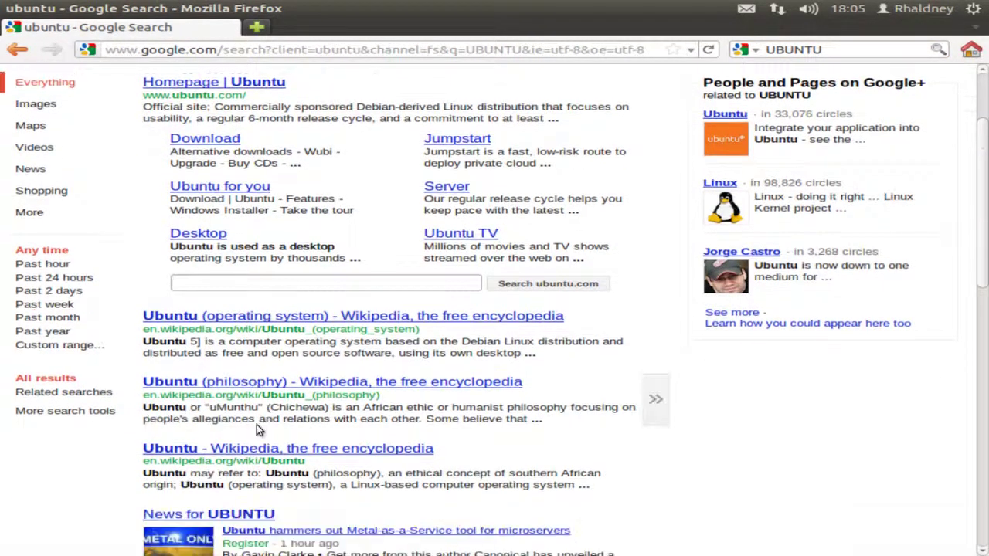
{"action": "left_click", "coordinate": [212, 51]}
{"action": "type", "text": "UBUNTU"}
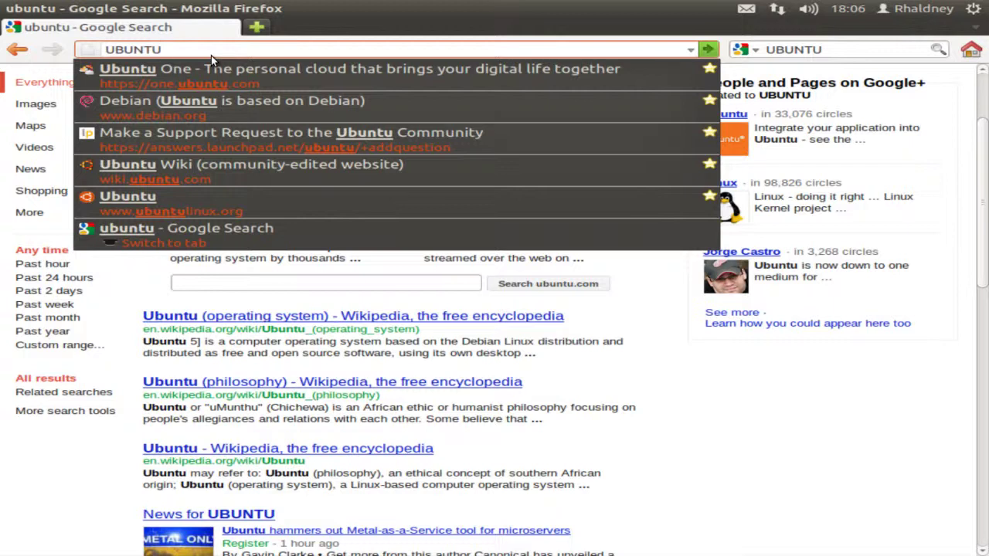
{"action": "type", "text": "-BR.ORG"}
- Load ubuntu-br.org and select the second Compromisso Ubuntu bullet's text
{"action": "key", "text": "Return"}
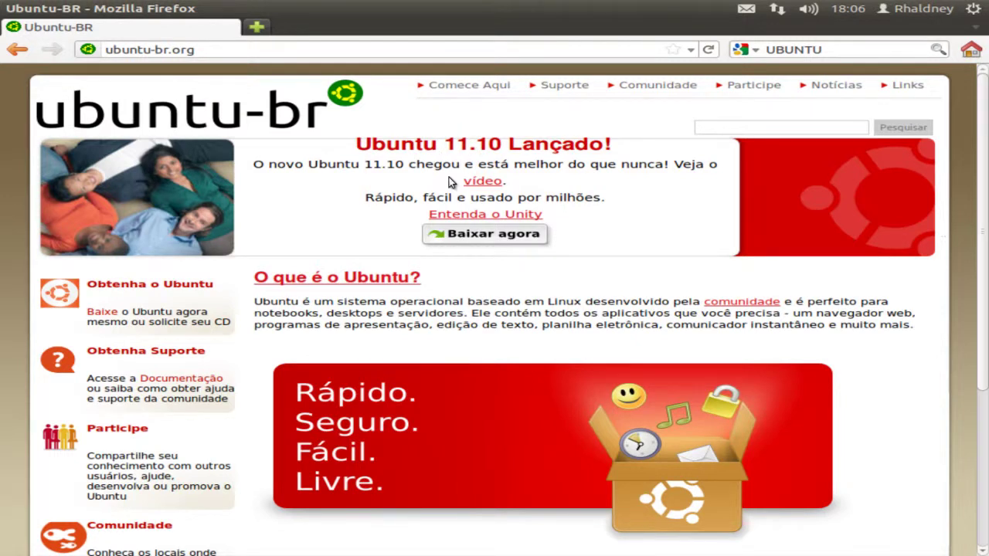
{"action": "scroll", "coordinate": [276, 224], "scroll_direction": "down", "scroll_amount": 5}
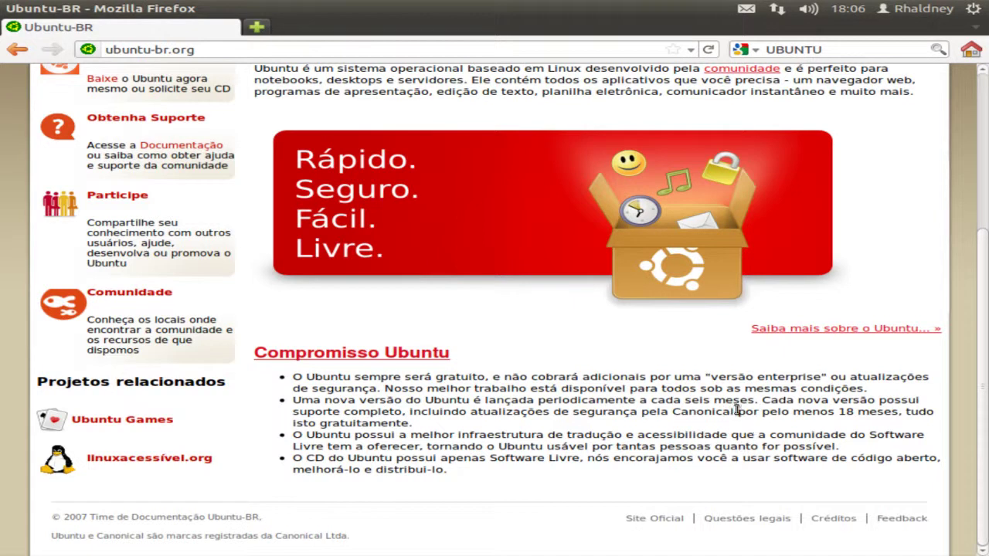
{"action": "left_click_drag", "start_coordinate": [302, 402], "coordinate": [910, 411]}
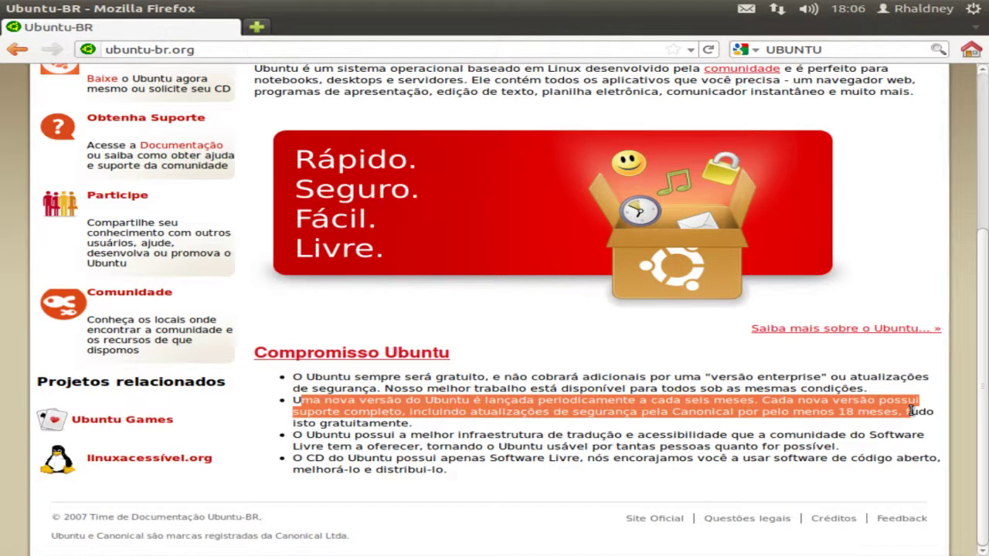
{"action": "left_click_drag", "start_coordinate": [911, 411], "coordinate": [933, 418]}
- Scroll back up and select, then deselect, the Ubuntu 11.10 announcement text
{"action": "left_click", "coordinate": [480, 312]}
{"action": "scroll", "coordinate": [480, 312], "scroll_direction": "up", "scroll_amount": 5}
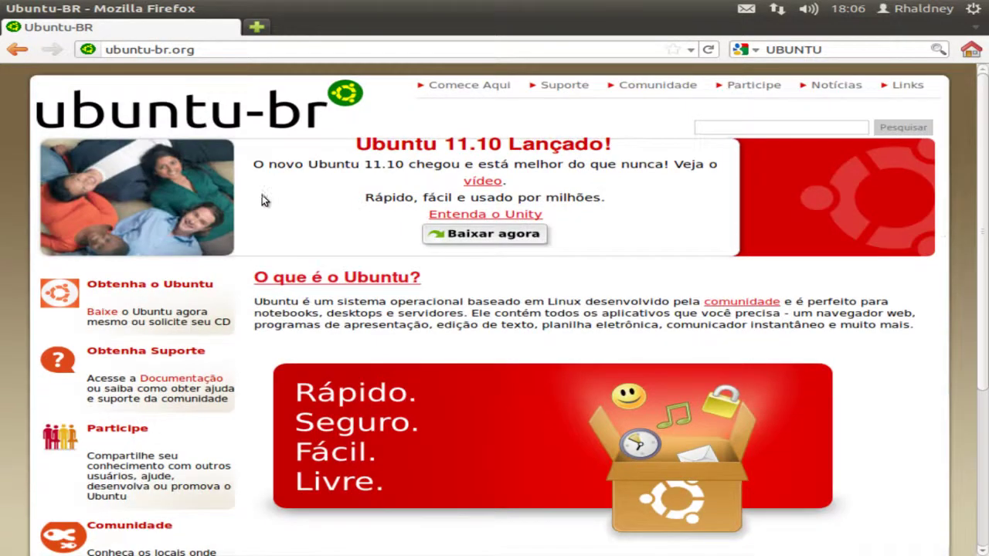
{"action": "left_click_drag", "start_coordinate": [253, 163], "coordinate": [639, 213]}
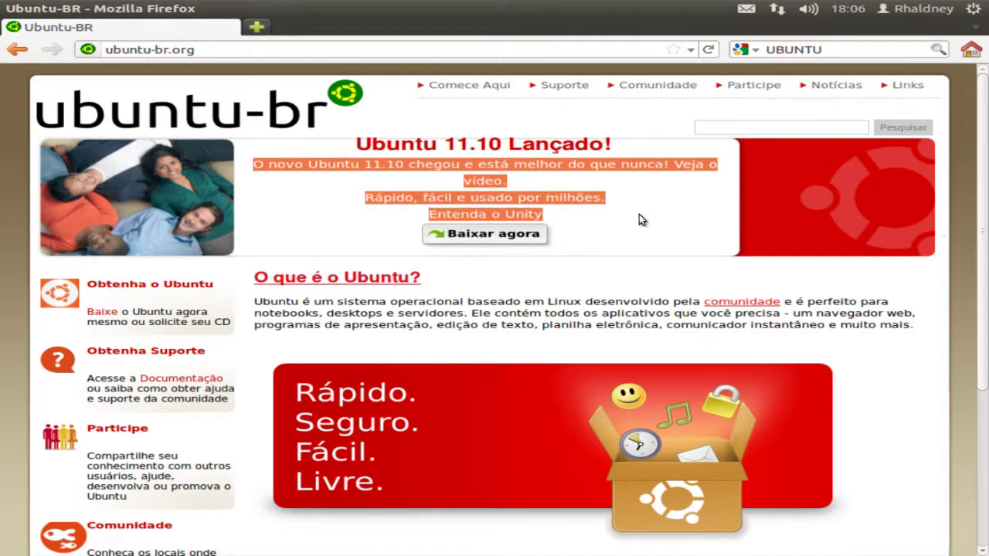
{"action": "left_click", "coordinate": [310, 230]}
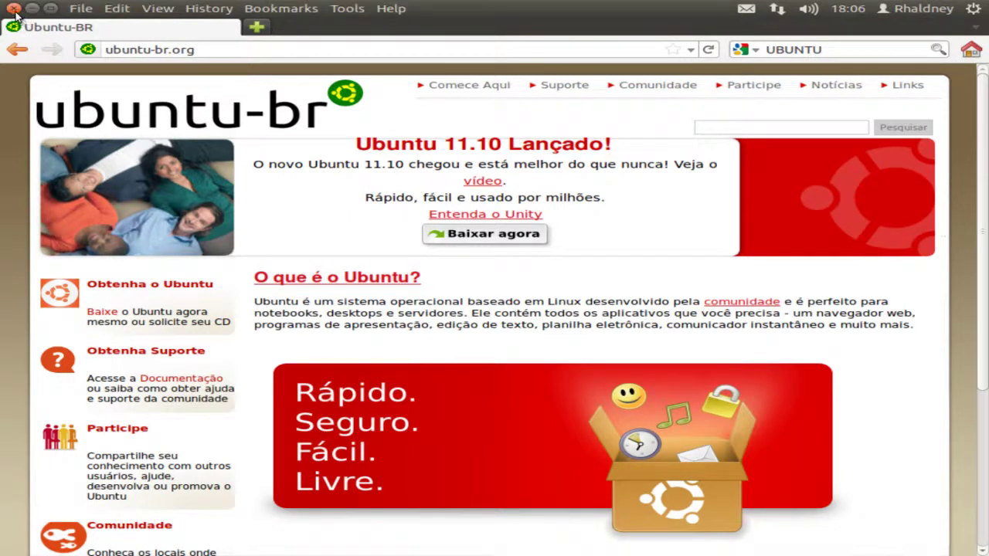
- Close the Firefox window and dismiss the colour-scheme warning, keeping the current scheme
{"action": "left_click", "coordinate": [9, 6]}
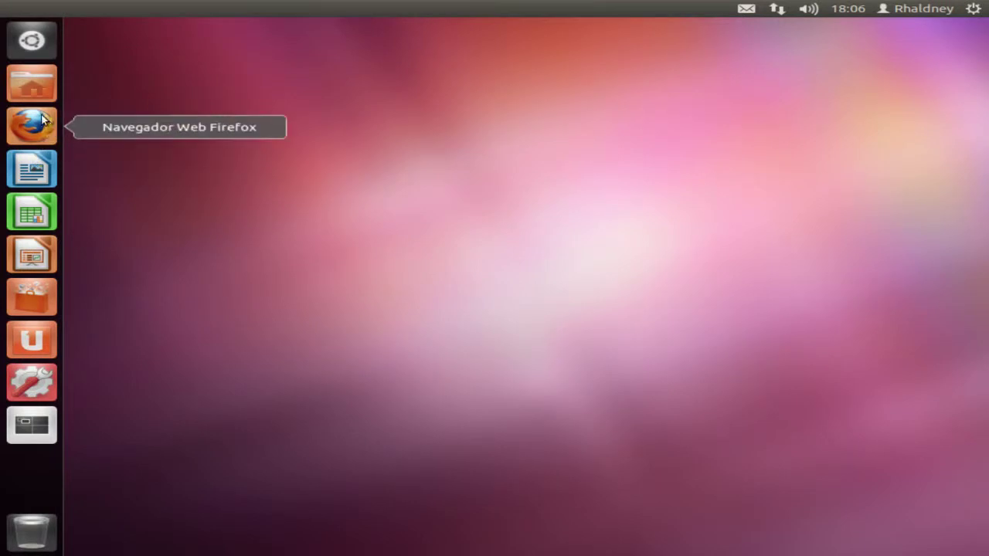
{"action": "left_click_drag", "start_coordinate": [441, 92], "coordinate": [247, 360]}
{"action": "left_click_drag", "start_coordinate": [207, 46], "coordinate": [278, 231]}
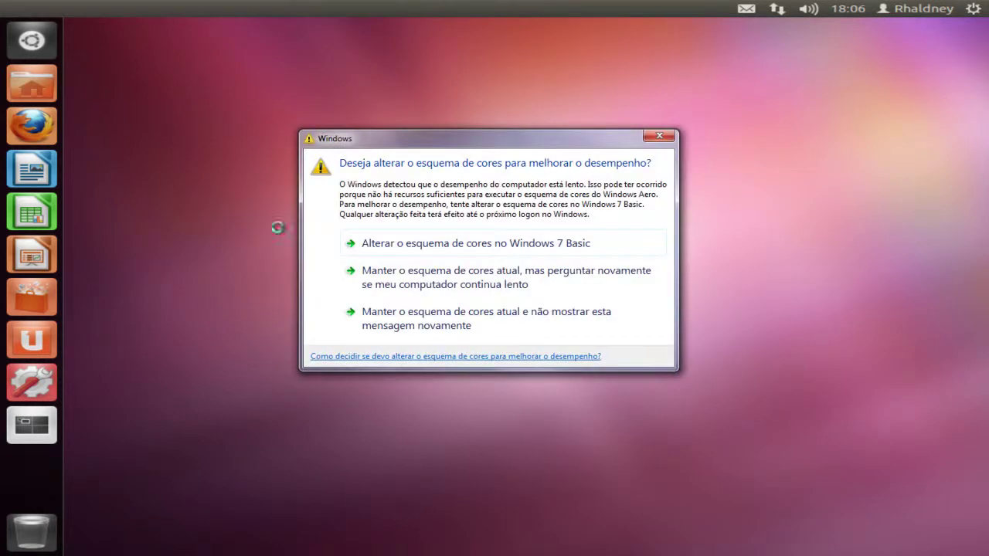
{"action": "left_click", "coordinate": [463, 328]}
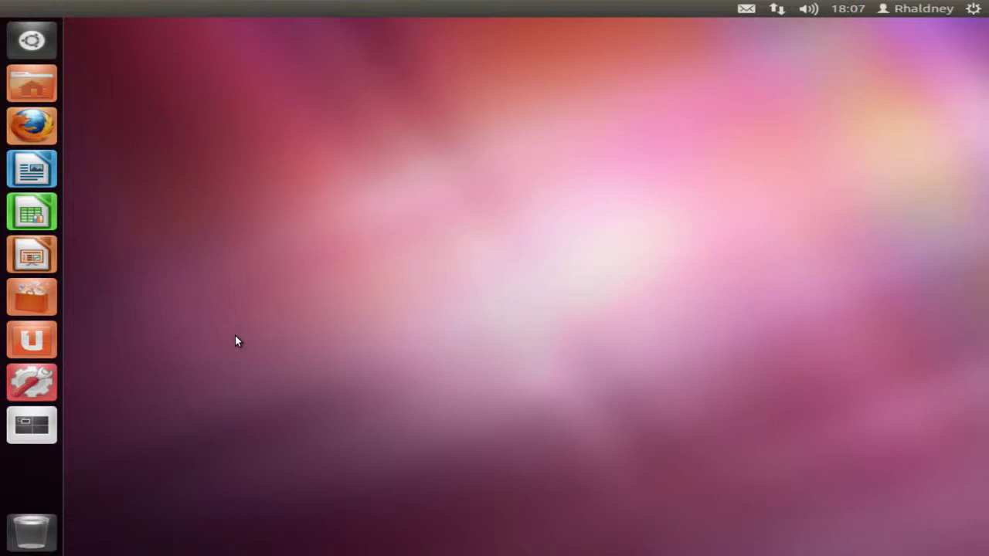
- Drag across the desktop a few times, then start BrOffice Writer from the Unity launcher
{"action": "left_click_drag", "start_coordinate": [266, 102], "coordinate": [799, 205]}
{"action": "left_click_drag", "start_coordinate": [242, 41], "coordinate": [894, 281]}
{"action": "left_click_drag", "start_coordinate": [337, 24], "coordinate": [988, 385]}
{"action": "left_click_drag", "start_coordinate": [252, 55], "coordinate": [683, 413]}
{"action": "left_click_drag", "start_coordinate": [193, 29], "coordinate": [978, 400]}
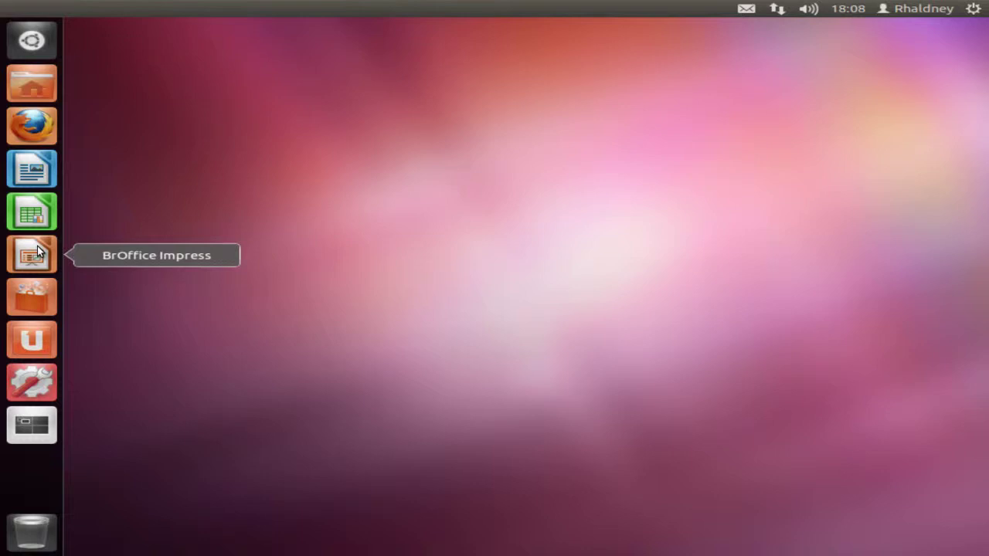
{"action": "left_click", "coordinate": [31, 168]}
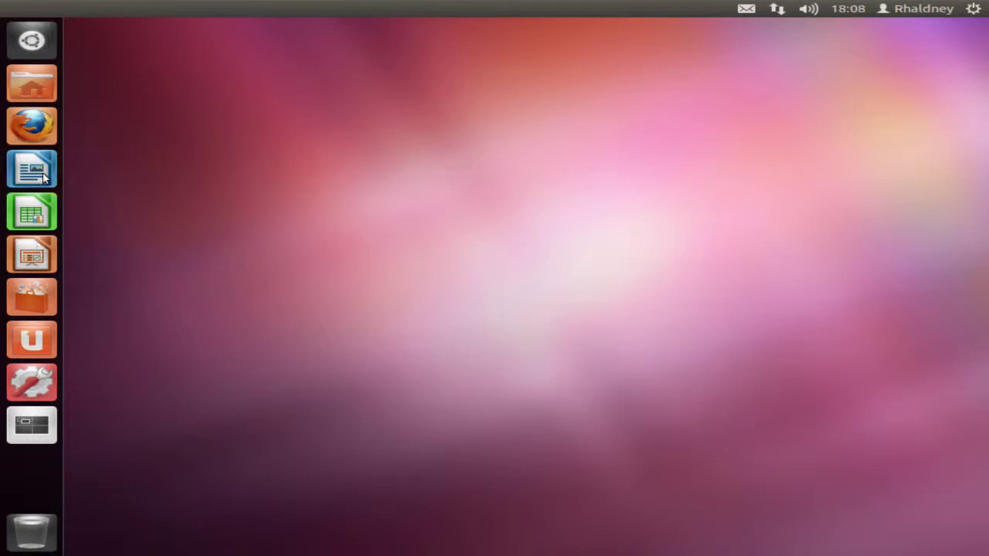
- Drag across the screen while the BrOffice splash finishes loading Writer's blank document
{"action": "left_click_drag", "start_coordinate": [207, 79], "coordinate": [809, 432]}
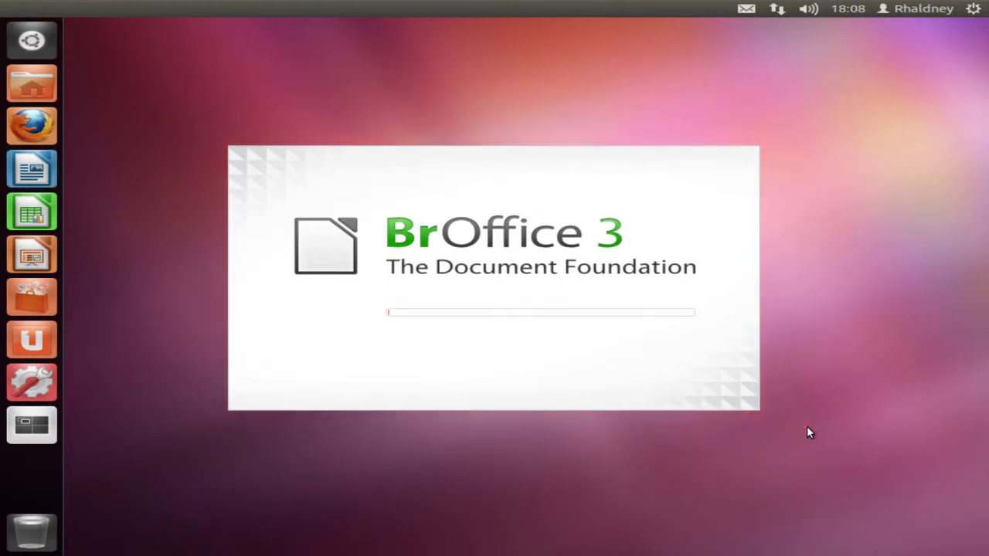
{"action": "left_click_drag", "start_coordinate": [194, 100], "coordinate": [837, 425]}
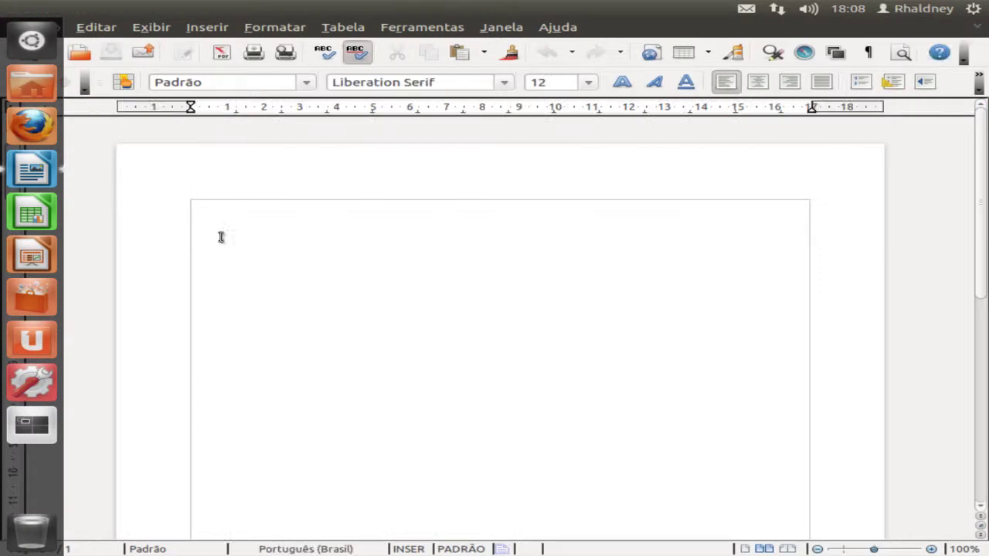
- Browse Writer's menus, then type 'Ubuntu' on the blank page
{"action": "left_click", "coordinate": [42, 29]}
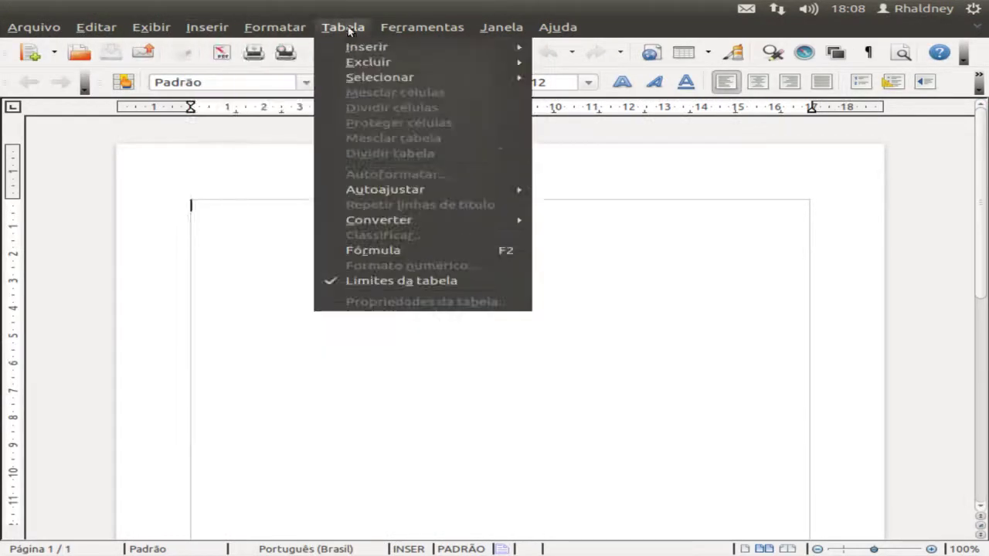
{"action": "left_click", "coordinate": [362, 314]}
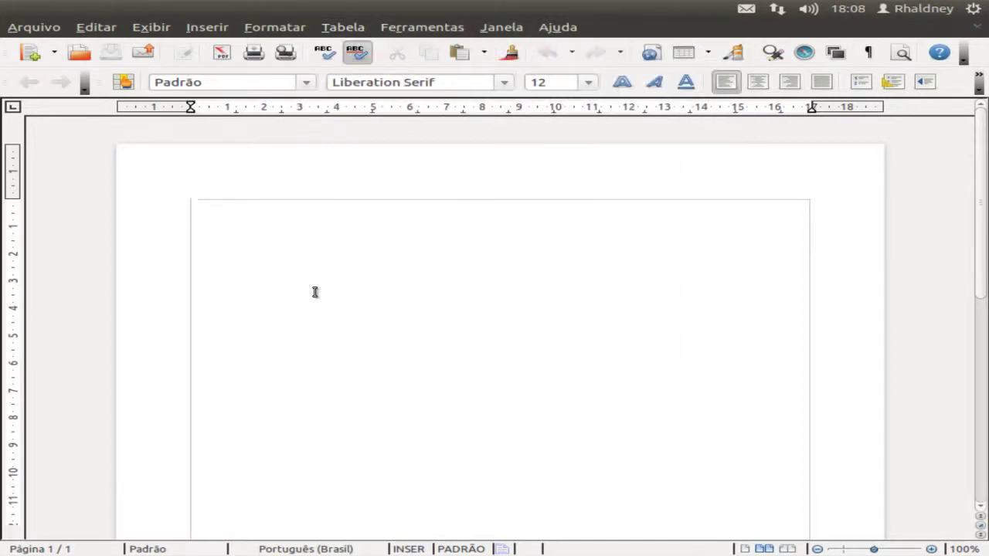
{"action": "type", "text": "Ubuntu"}
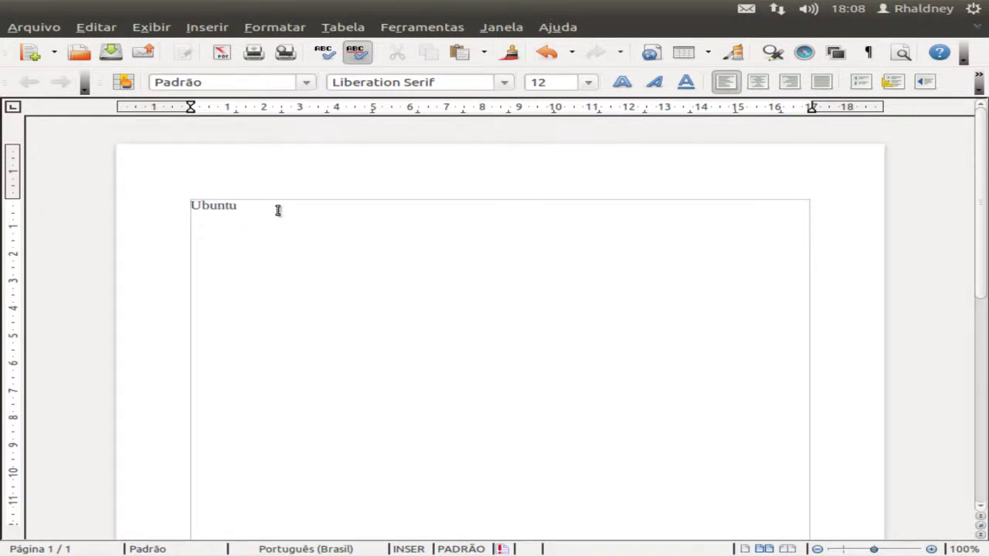
- Select the word Ubuntu and set its font size to 96
{"action": "key", "text": "ctrl+a"}
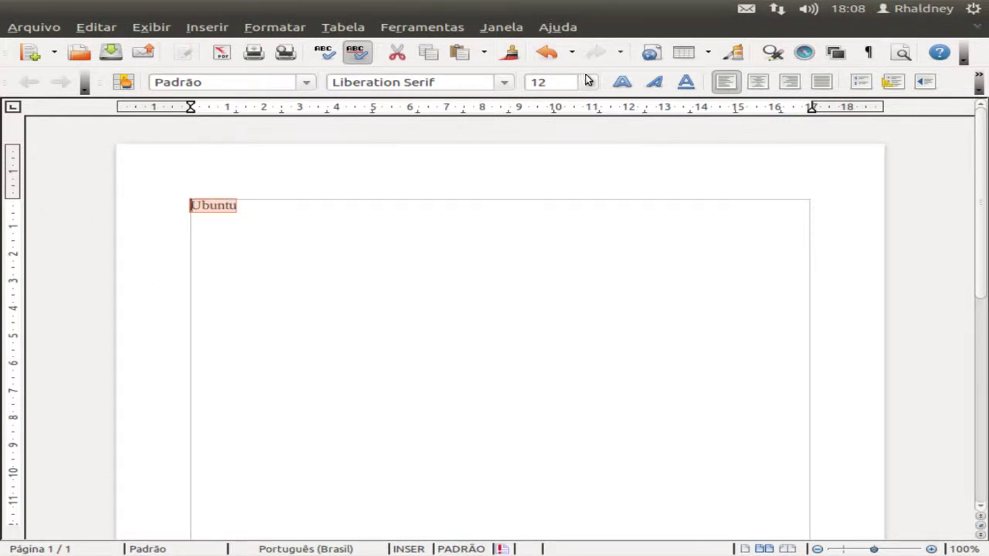
{"action": "left_click", "coordinate": [588, 80]}
{"action": "left_click", "coordinate": [590, 214]}
{"action": "left_click", "coordinate": [590, 215]}
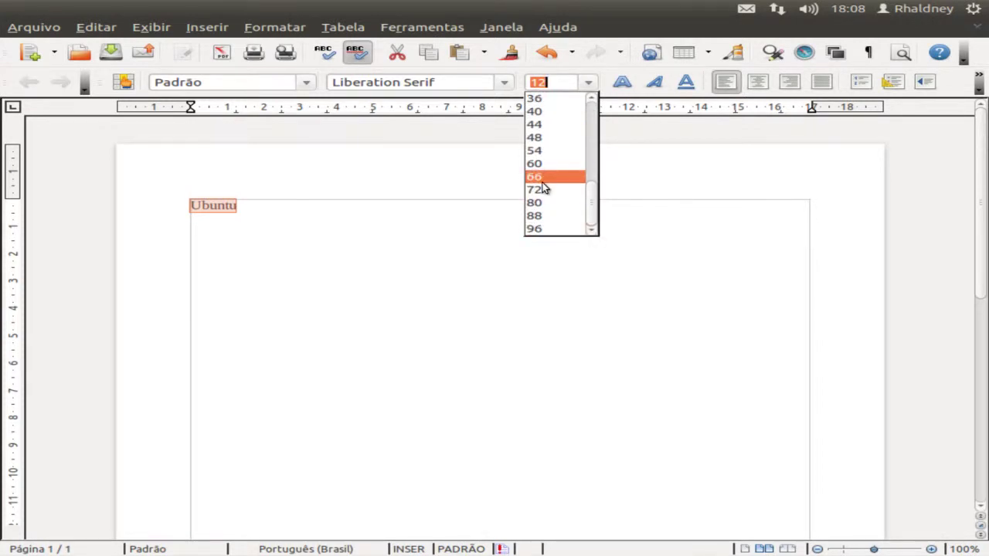
{"action": "left_click", "coordinate": [548, 229]}
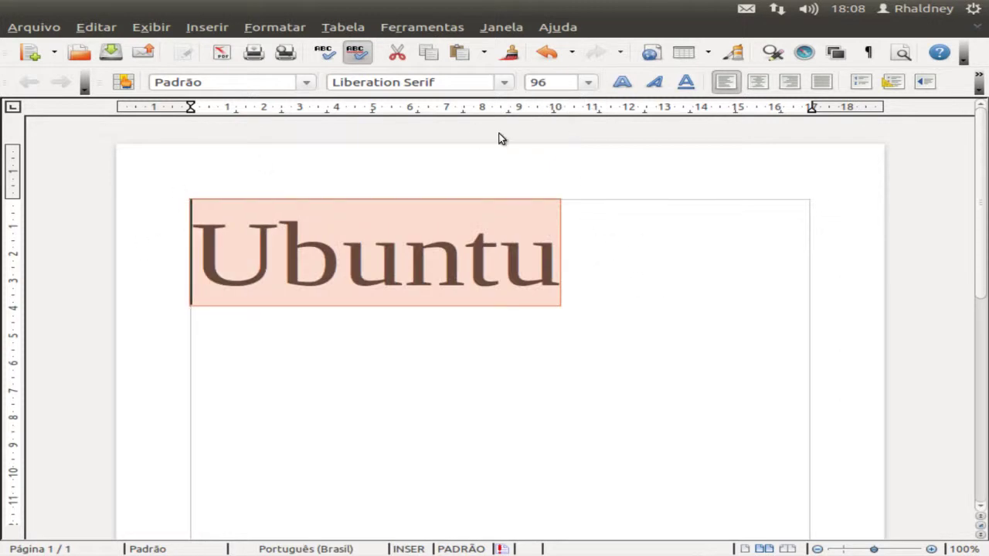
{"action": "left_click", "coordinate": [504, 82]}
- Apply Lohit Hindi, then Mukti Narrow, to the word Ubuntu
{"action": "left_click", "coordinate": [518, 174]}
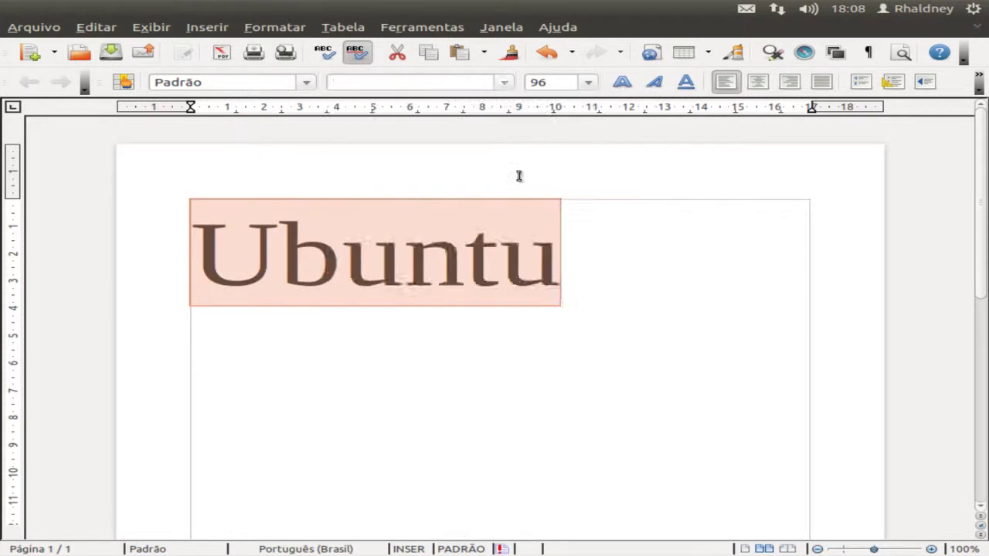
{"action": "left_click_drag", "start_coordinate": [327, 270], "coordinate": [155, 282]}
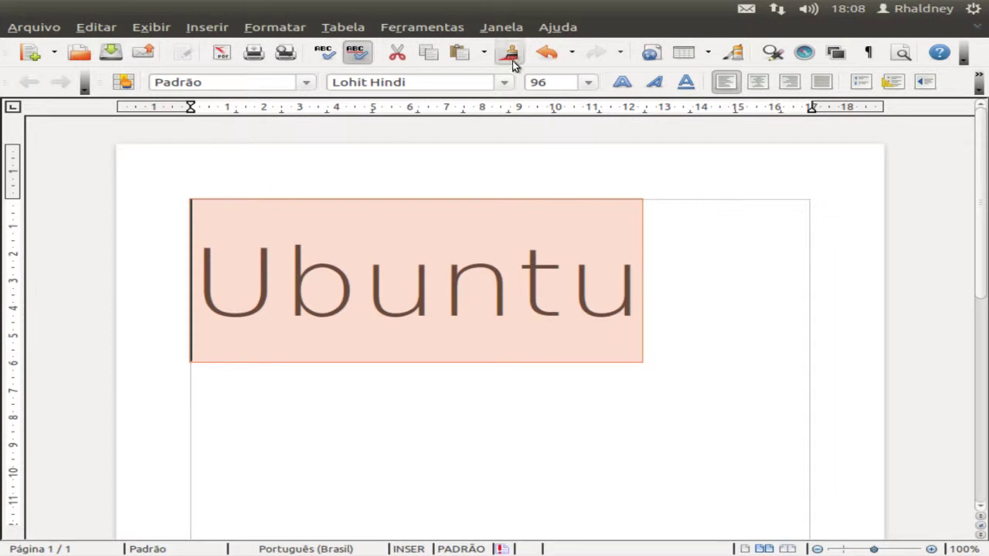
{"action": "left_click", "coordinate": [504, 82]}
{"action": "left_click_drag", "start_coordinate": [653, 126], "coordinate": [649, 212]}
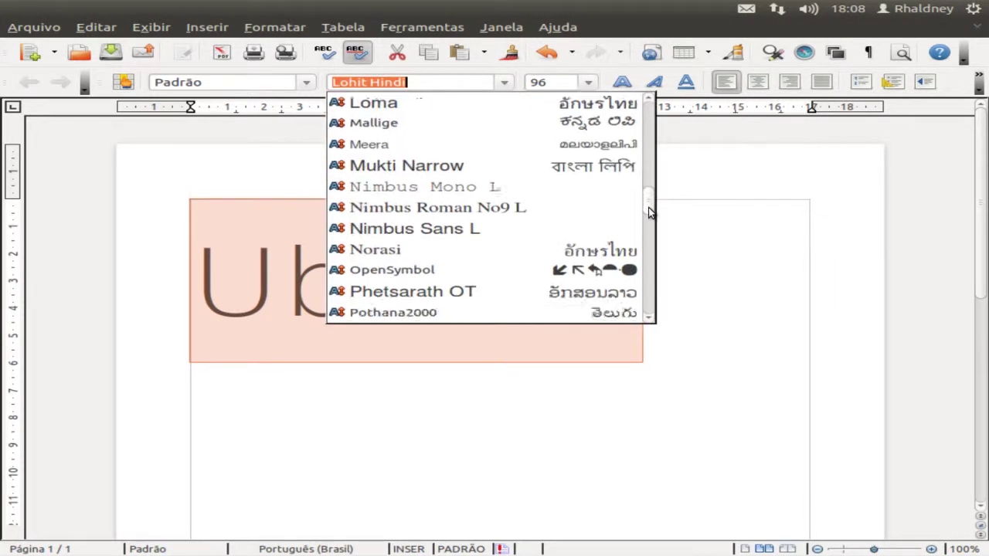
{"action": "left_click", "coordinate": [579, 170]}
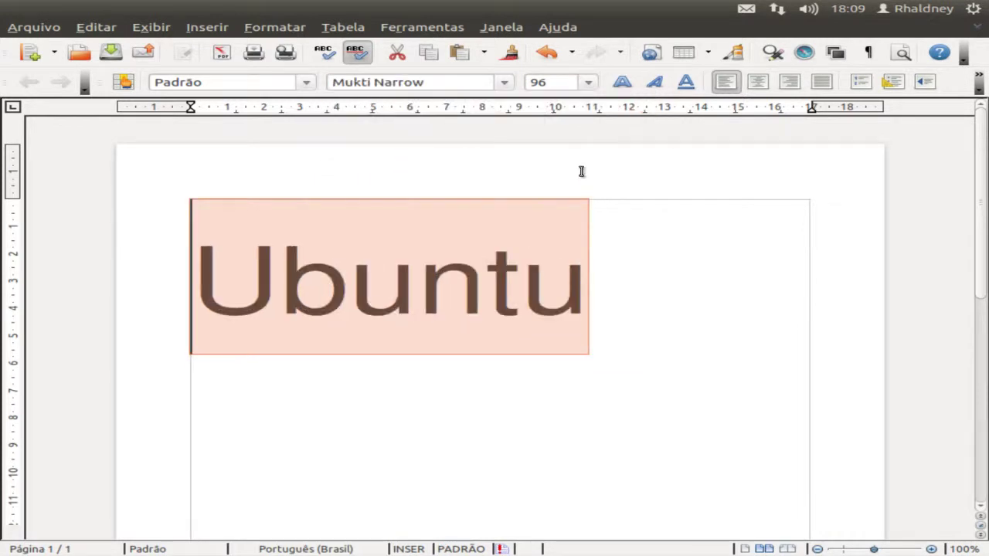
- Set the word Ubuntu in Nimbus Sans L from the typeface list
{"action": "left_click", "coordinate": [504, 81]}
{"action": "scroll", "coordinate": [564, 202], "scroll_direction": "down", "scroll_amount": 3}
{"action": "scroll", "coordinate": [563, 202], "scroll_direction": "down", "scroll_amount": 5}
{"action": "left_click", "coordinate": [420, 255]}
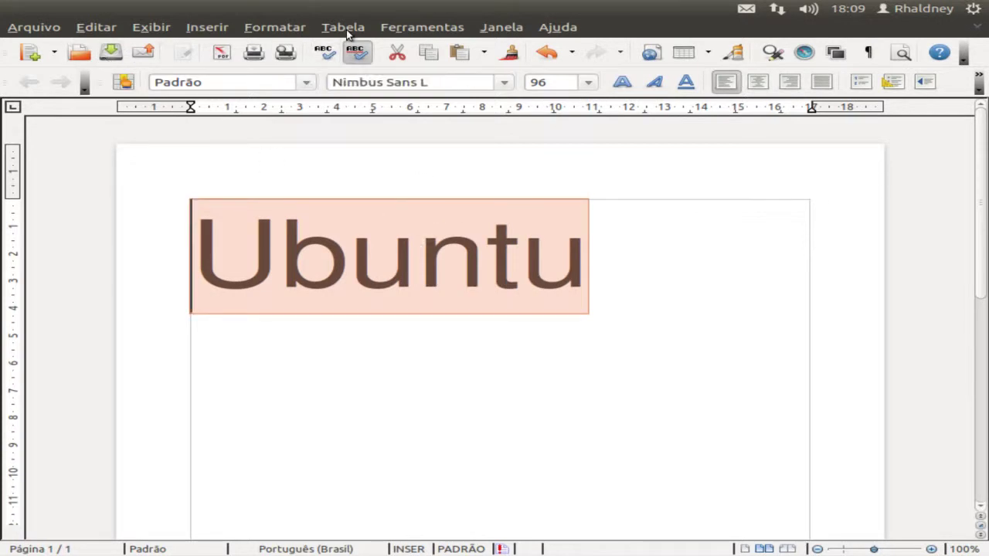
{"action": "left_click", "coordinate": [51, 28]}
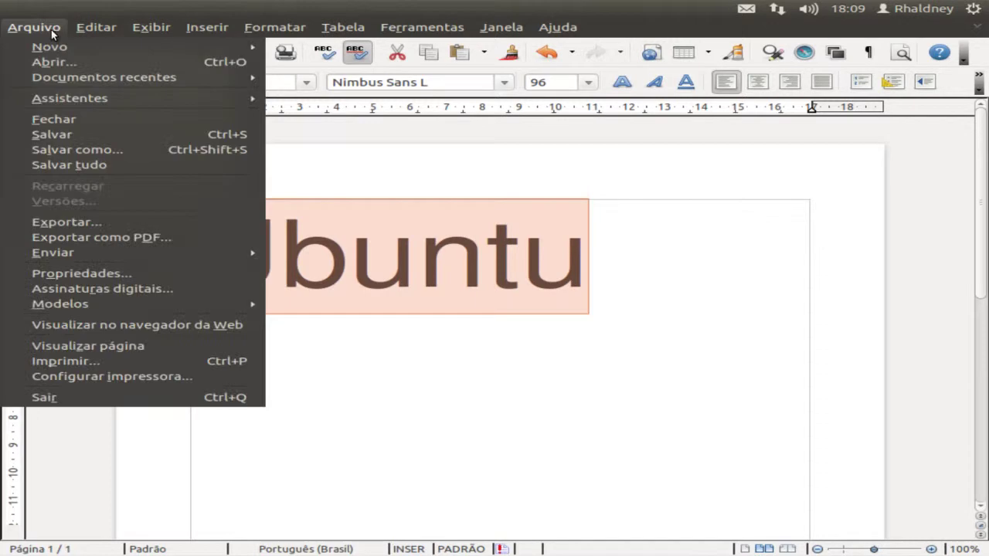
- Exit Writer via Arquivo > Sair, choose Descartar, then start BrOffice Calc
{"action": "left_click", "coordinate": [53, 399]}
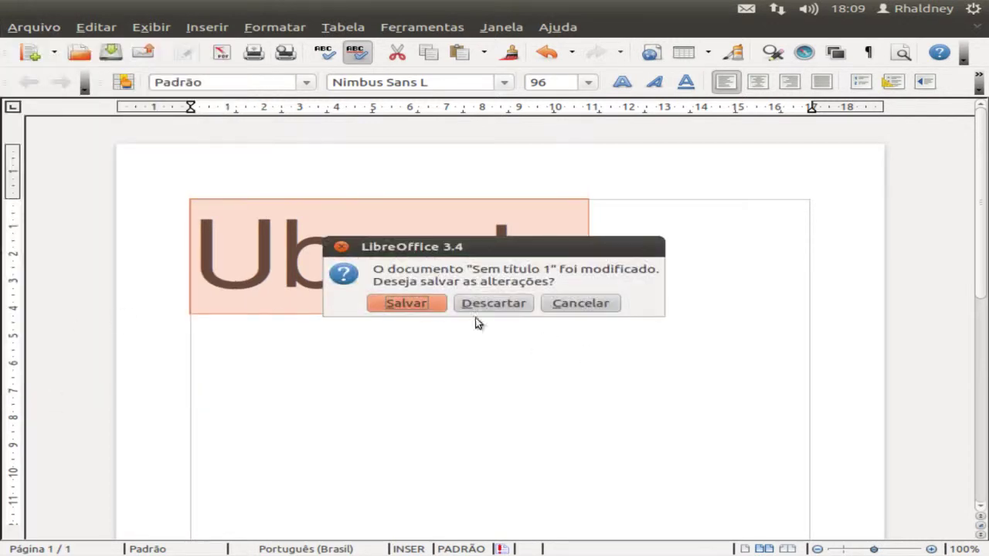
{"action": "left_click", "coordinate": [476, 307]}
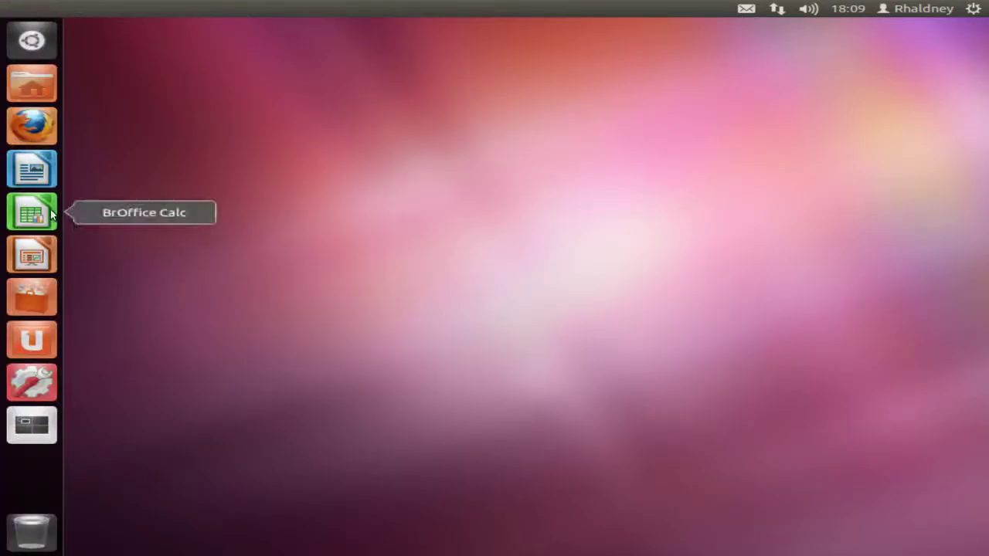
{"action": "left_click", "coordinate": [51, 214]}
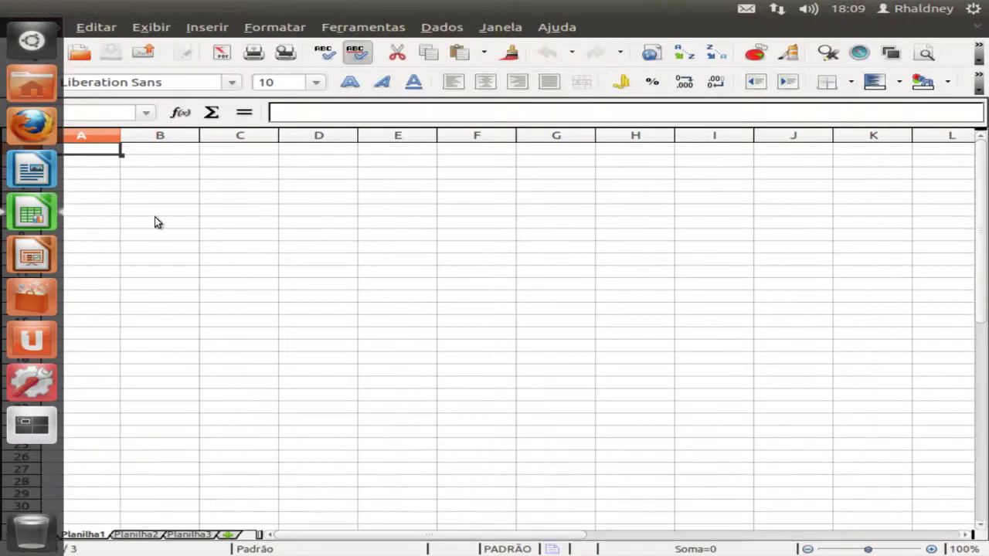
- Select a few cells and move rows 1–4 down to rows 19–22
{"action": "left_click", "coordinate": [140, 153]}
{"action": "left_click", "coordinate": [179, 188]}
{"action": "left_click", "coordinate": [170, 287]}
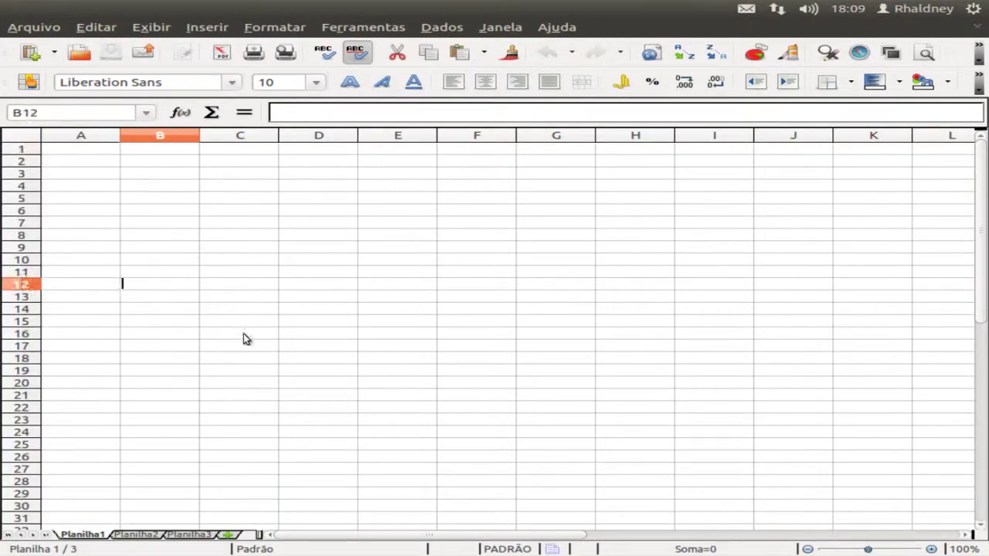
{"action": "key", "text": "Right"}
{"action": "key", "text": "Right"}
{"action": "key", "text": "Right"}
{"action": "key", "text": "Right"}
{"action": "key", "text": "Down"}
{"action": "key", "text": "Down"}
{"action": "key", "text": "Down"}
{"action": "key", "text": "Down"}
{"action": "key", "text": "Down"}
{"action": "left_click_drag", "start_coordinate": [21, 149], "coordinate": [437, 364]}
- Insert cells at A4 with 'Deslocar células para baixo', then select cells B4 and A3
{"action": "right_click", "coordinate": [70, 181]}
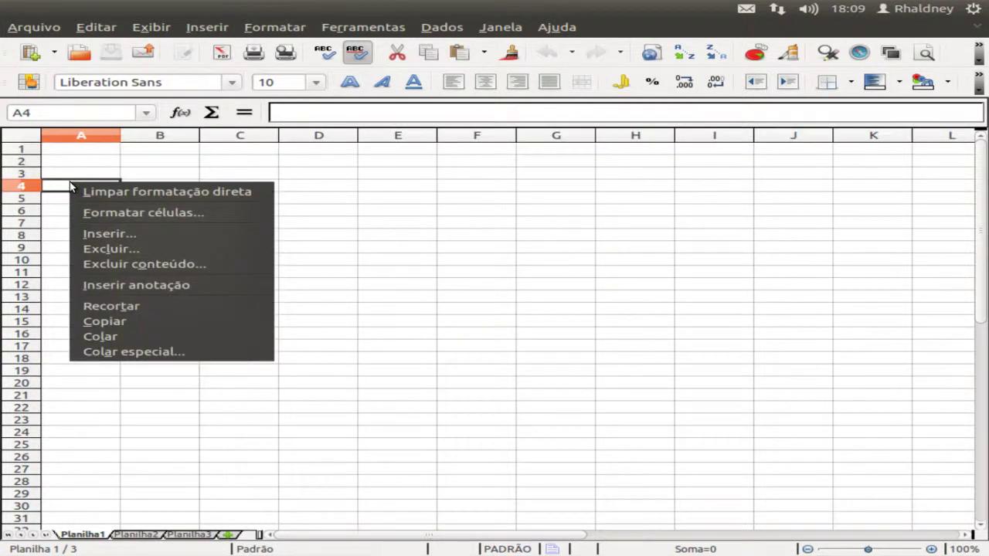
{"action": "left_click", "coordinate": [102, 234]}
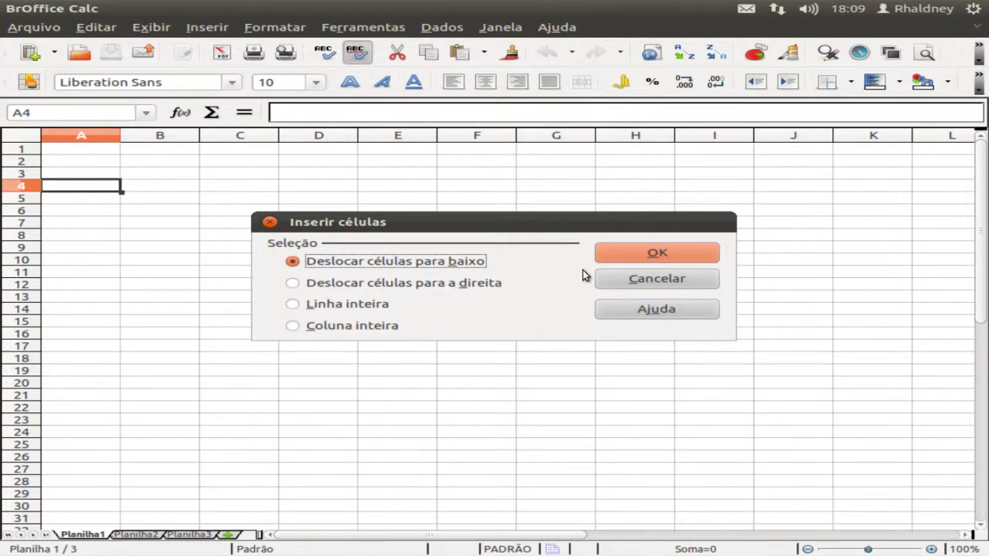
{"action": "left_click", "coordinate": [655, 255]}
{"action": "left_click", "coordinate": [160, 179]}
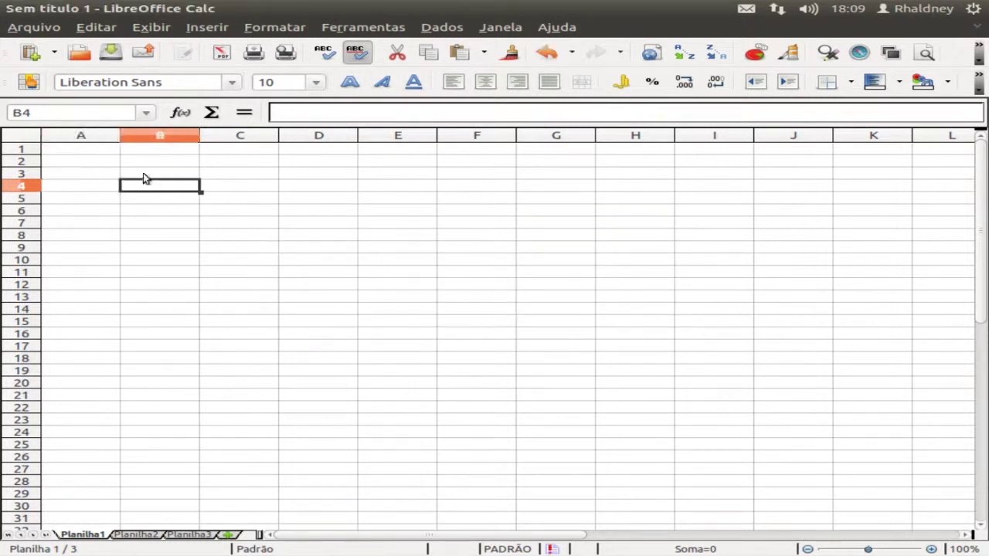
{"action": "left_click", "coordinate": [116, 173]}
- Insert a new sheet, Planilha4, before the current sheet
{"action": "left_click", "coordinate": [195, 29]}
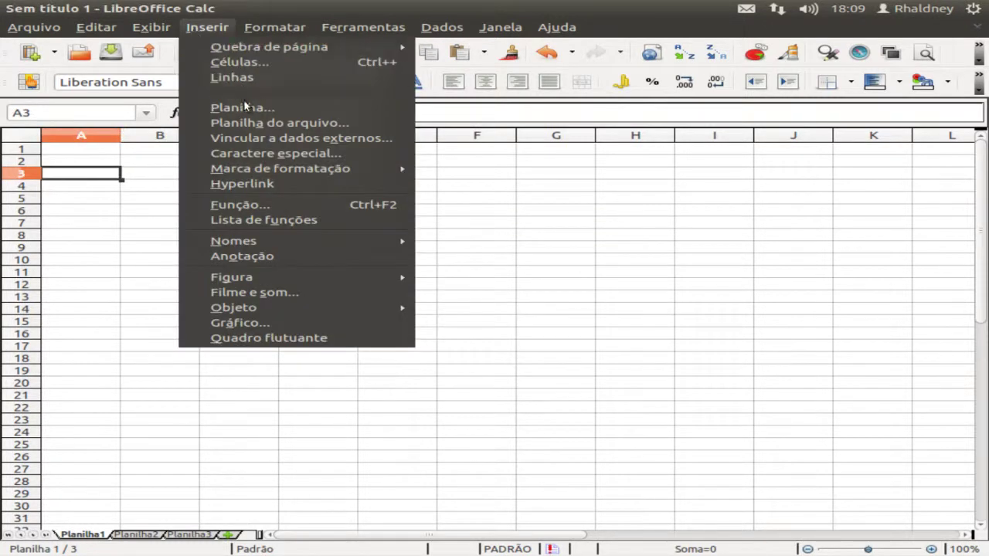
{"action": "left_click", "coordinate": [243, 107]}
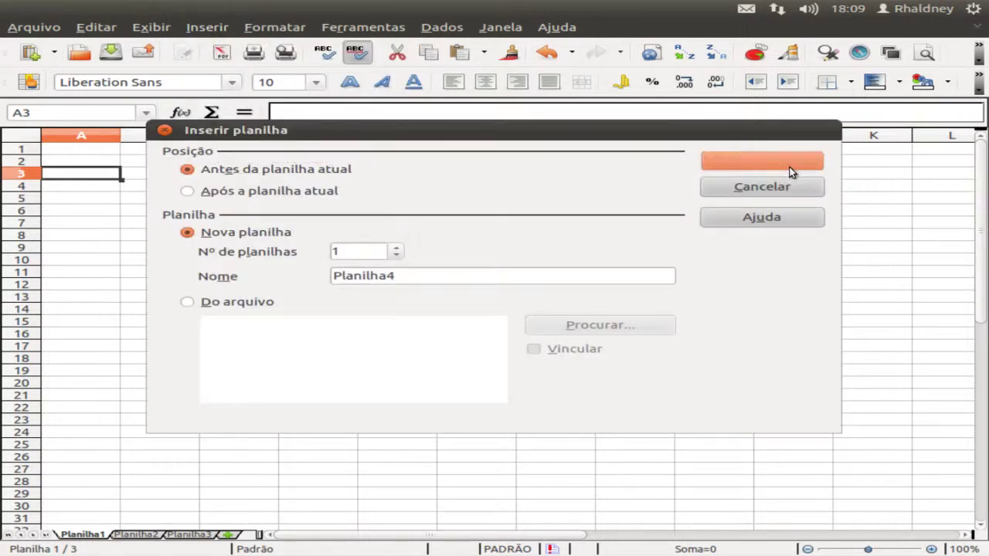
{"action": "left_click", "coordinate": [788, 165]}
- Select a few cell blocks, ending with the range C4:C16
{"action": "left_click", "coordinate": [123, 162]}
{"action": "left_click_drag", "start_coordinate": [124, 162], "coordinate": [64, 148]}
{"action": "left_click_drag", "start_coordinate": [136, 172], "coordinate": [173, 178]}
{"action": "left_click", "coordinate": [202, 185]}
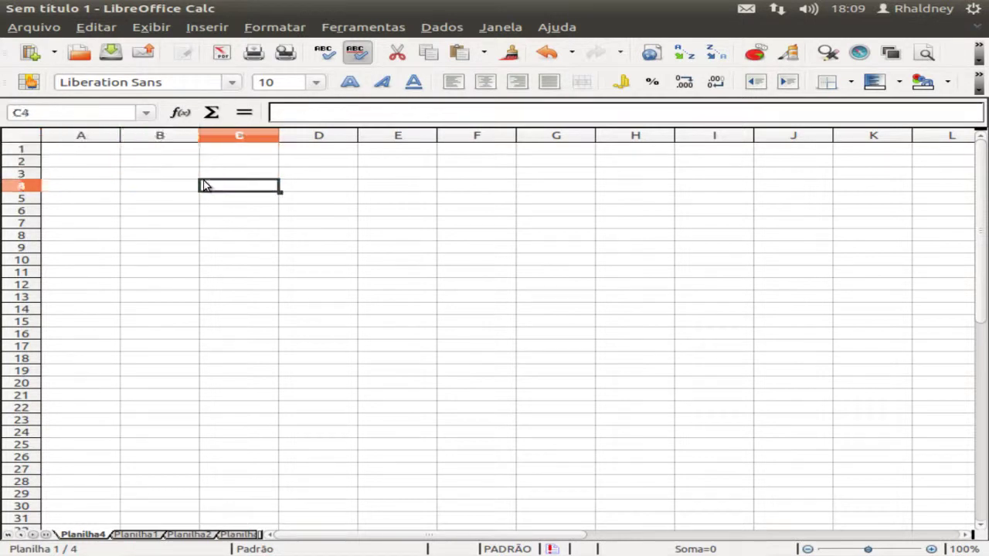
{"action": "left_click_drag", "start_coordinate": [280, 192], "coordinate": [441, 347]}
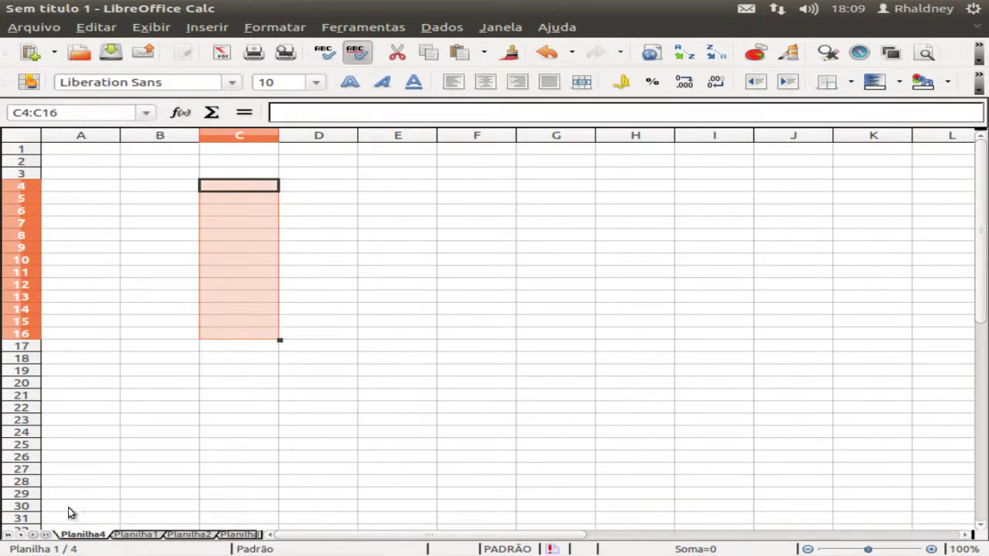
- Quit LibreOffice via Arquivo > Sair, choosing Descartar for the unsaved spreadsheet
{"action": "left_click", "coordinate": [28, 29]}
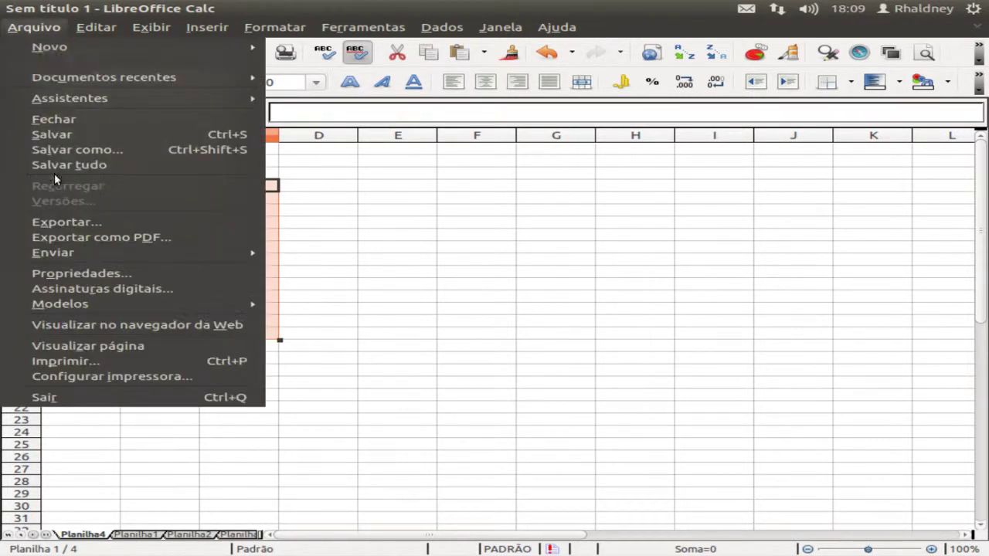
{"action": "left_click", "coordinate": [68, 399]}
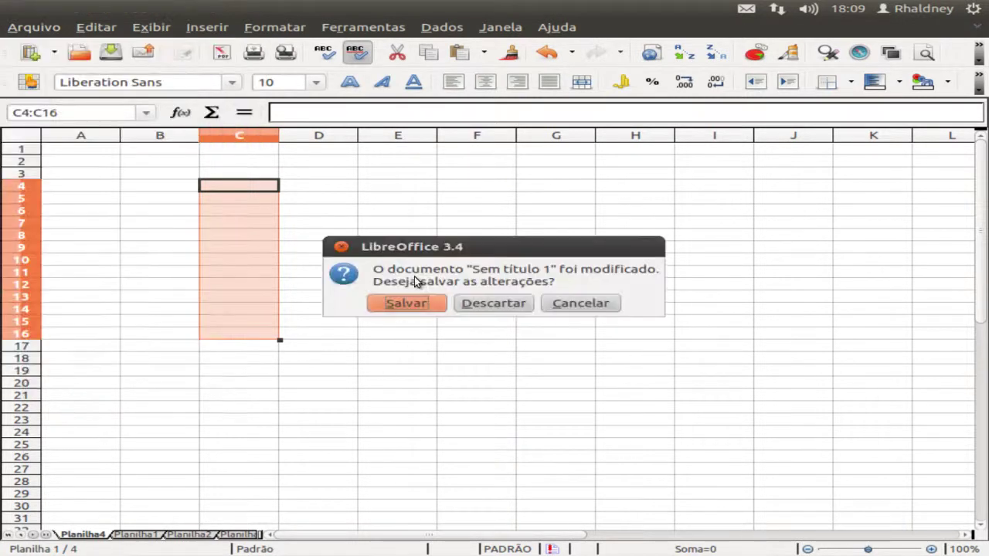
{"action": "left_click", "coordinate": [473, 303]}
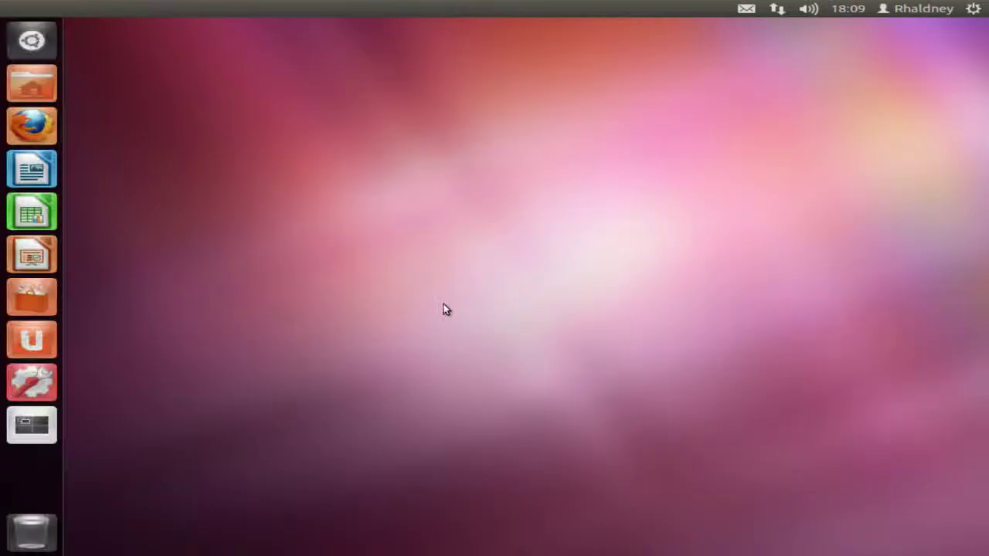
- Launch Impress and advance the presentation wizard to the slide design page
{"action": "left_click", "coordinate": [30, 261]}
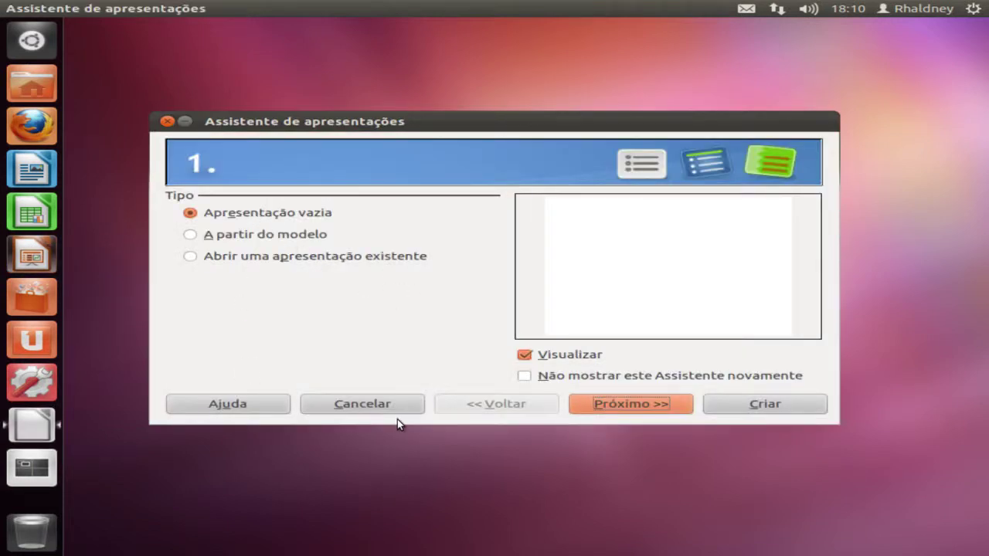
{"action": "left_click", "coordinate": [632, 411]}
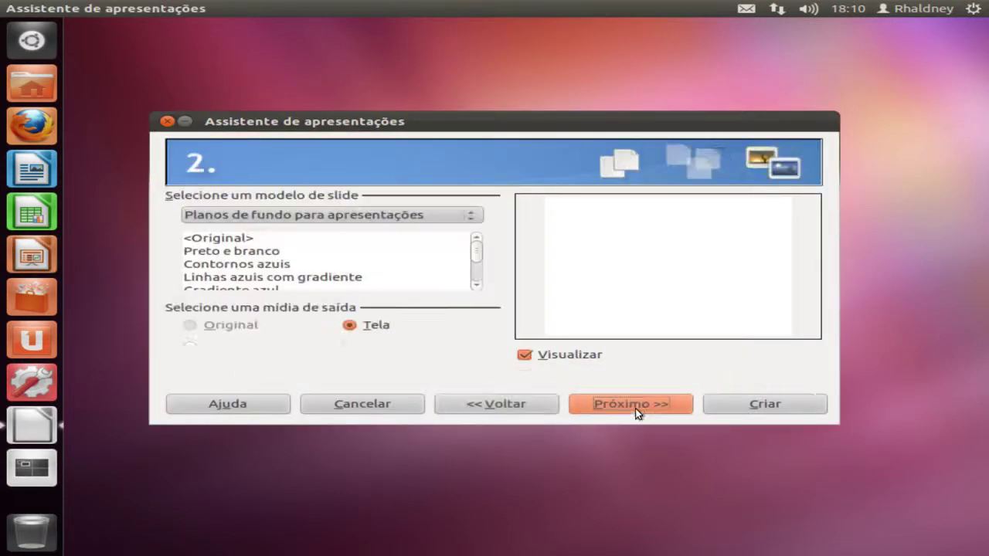
{"action": "left_click_drag", "start_coordinate": [475, 255], "coordinate": [476, 251]}
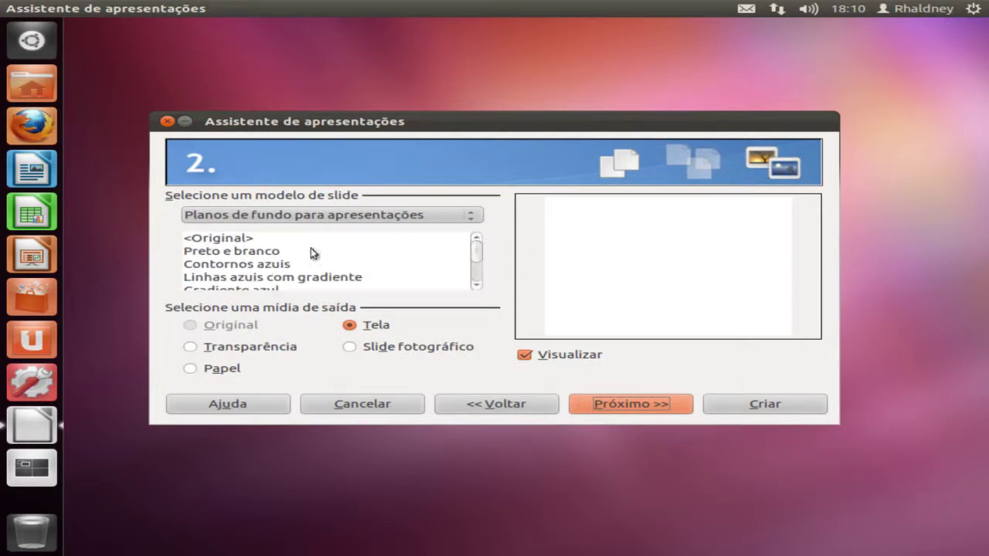
- Preview Contornos azuis, Linhas azuis com gradiente and Caracteres brilhantes backgrounds, then cancel the wizard
{"action": "left_click", "coordinate": [240, 263]}
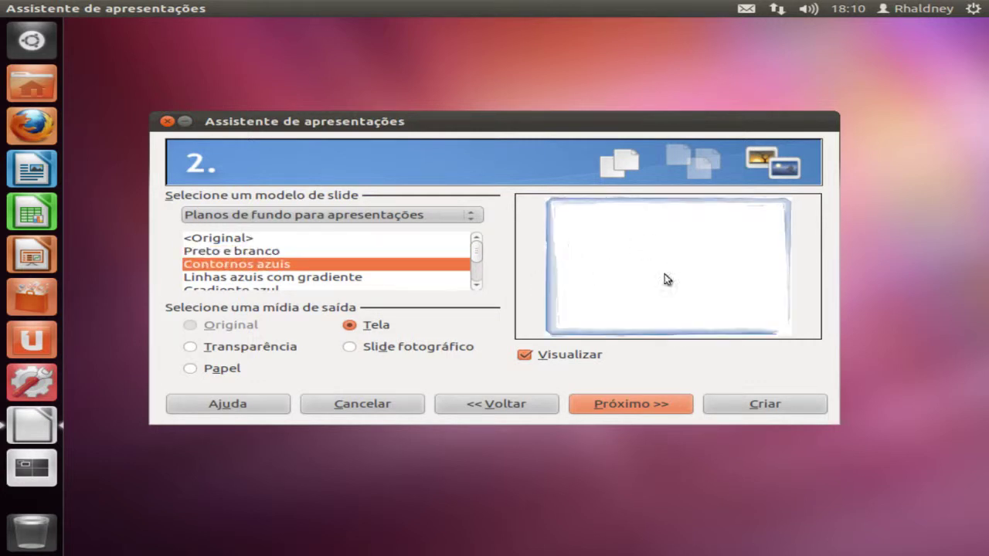
{"action": "left_click", "coordinate": [230, 278]}
{"action": "scroll", "coordinate": [309, 273], "scroll_direction": "down", "scroll_amount": 3}
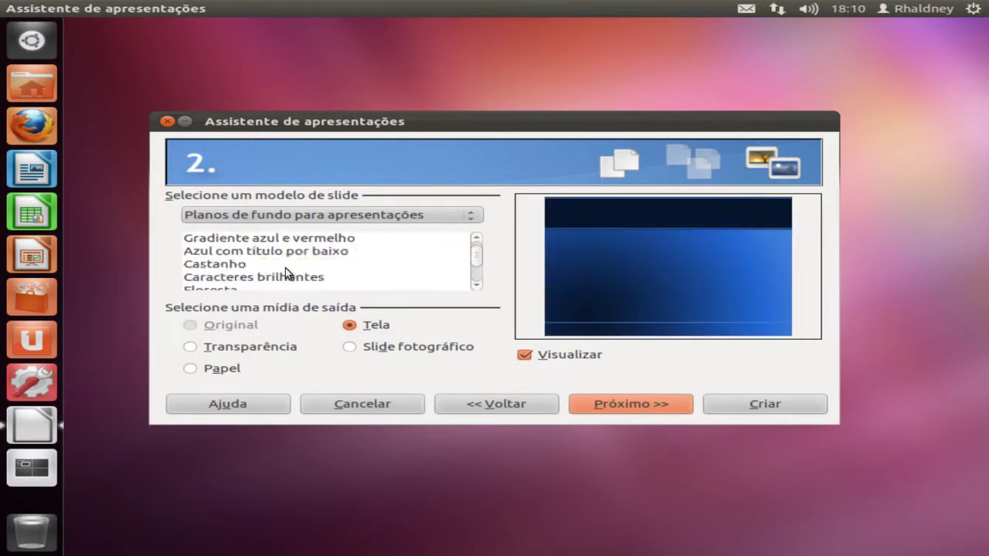
{"action": "left_click", "coordinate": [263, 265]}
{"action": "left_click", "coordinate": [249, 276]}
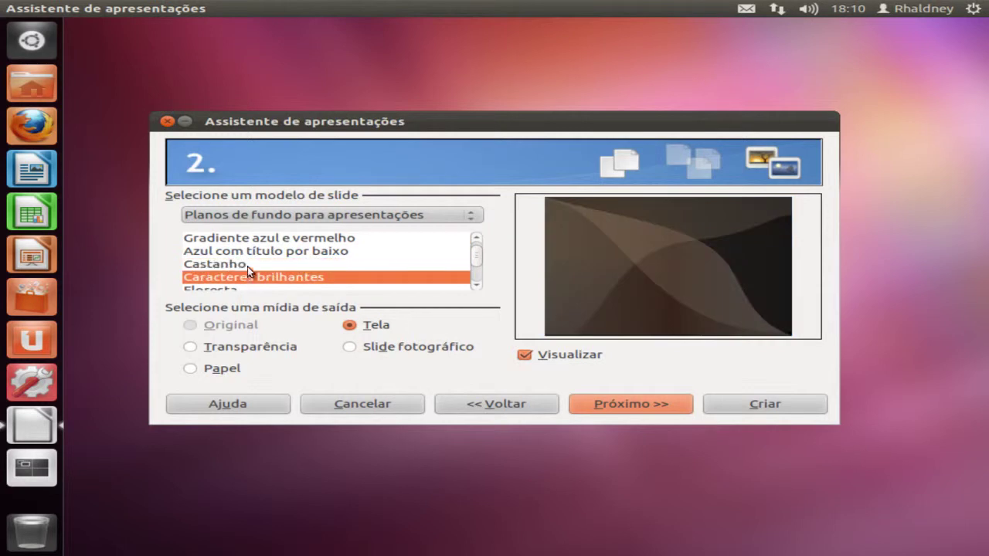
{"action": "left_click", "coordinate": [400, 404]}
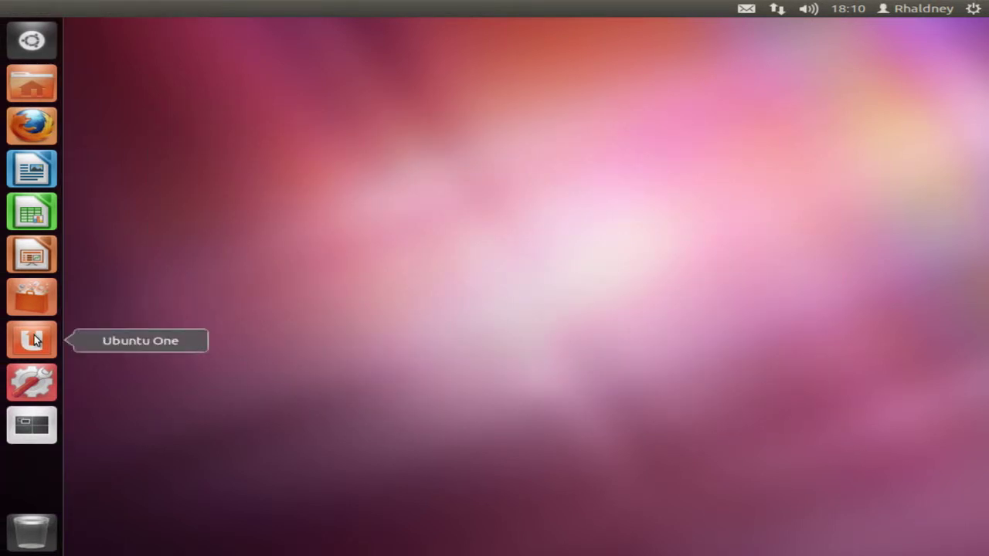
{"action": "left_click", "coordinate": [34, 304]}
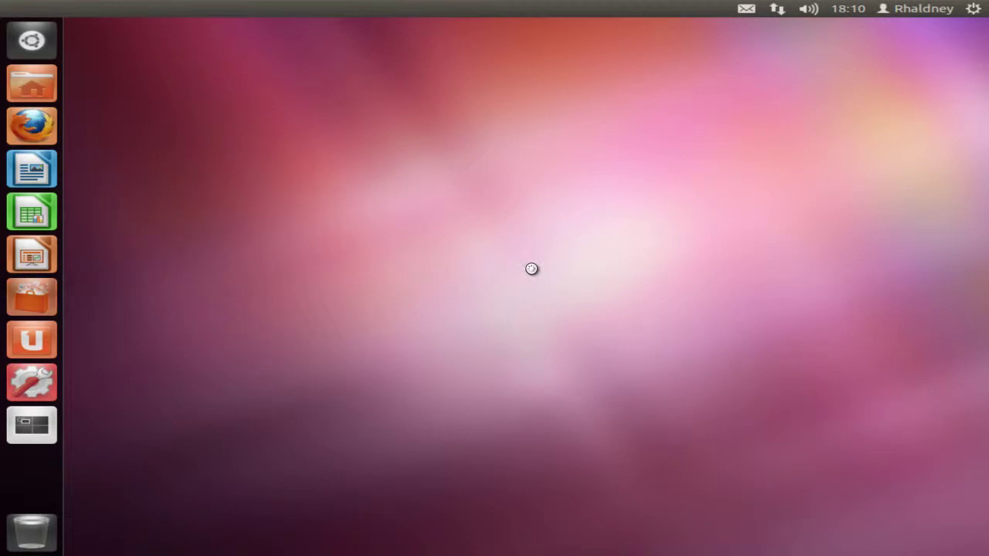
{"action": "left_click_drag", "start_coordinate": [176, 84], "coordinate": [815, 414]}
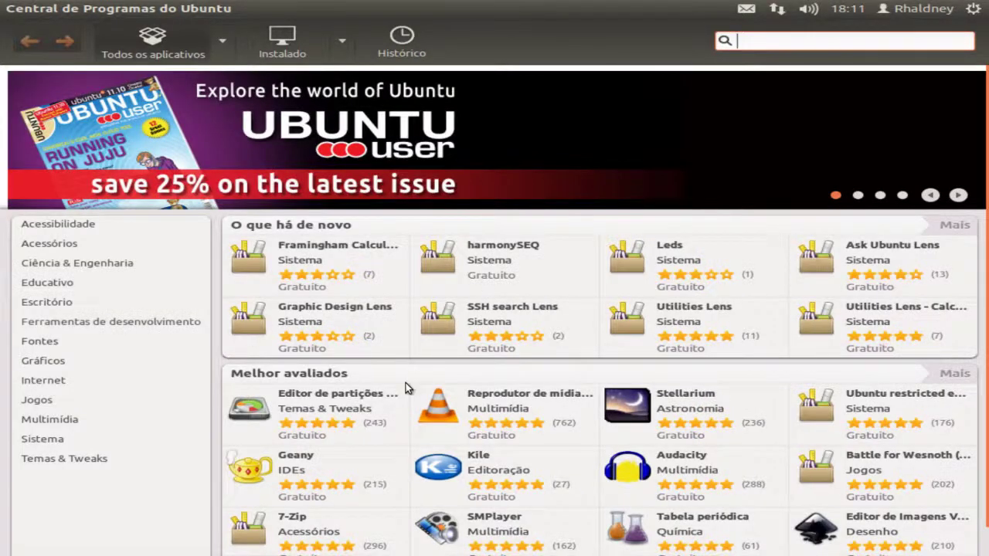
{"action": "scroll", "coordinate": [402, 386], "scroll_direction": "down", "scroll_amount": 1}
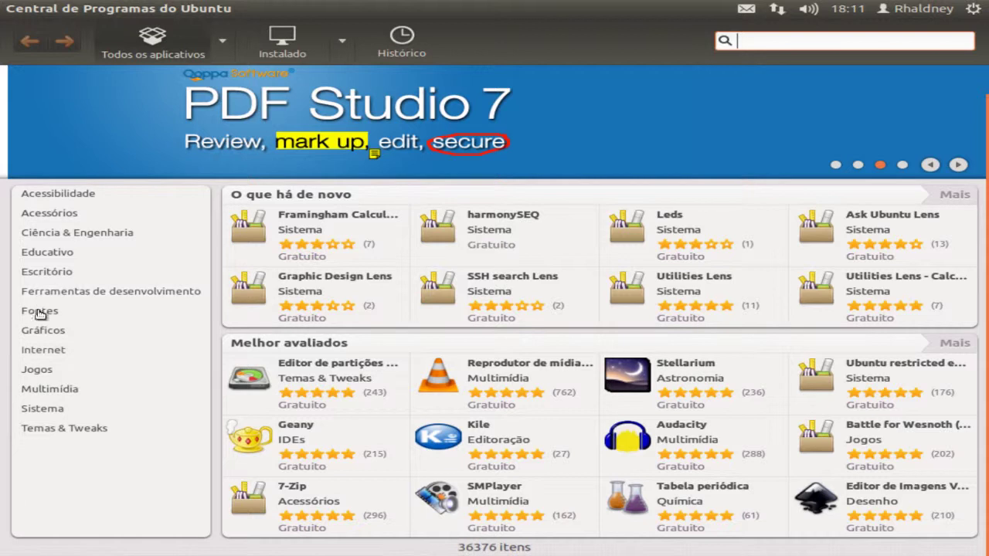
{"action": "left_click", "coordinate": [49, 340]}
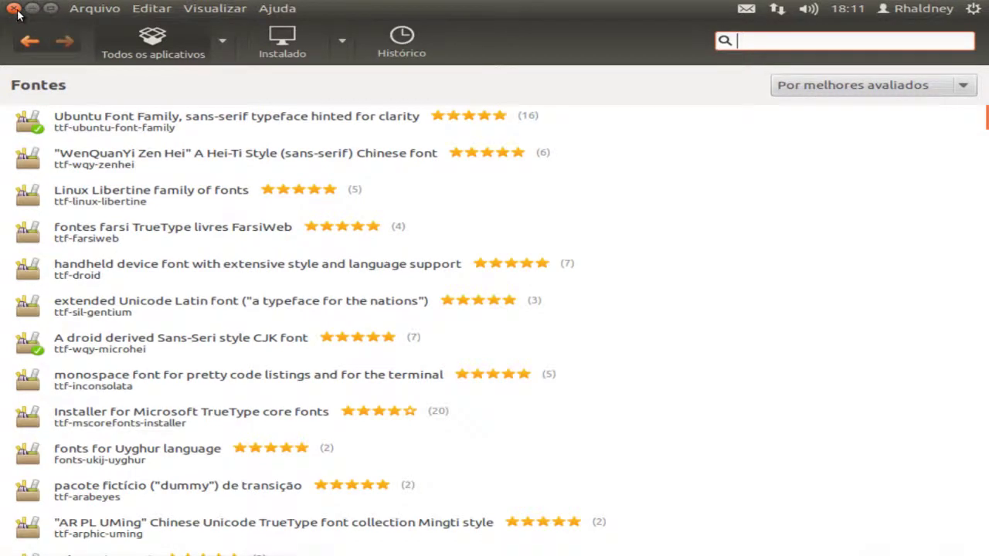
{"action": "left_click", "coordinate": [15, 9]}
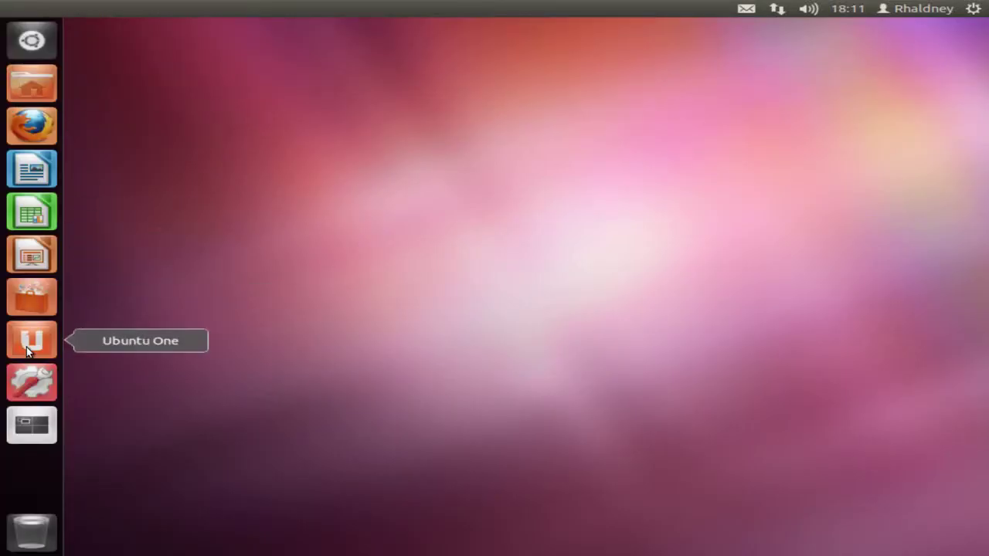
- Review the VirtualBox driver in System Settings' Drivers adicionais, then open the Data e hora panel
{"action": "left_click", "coordinate": [46, 381]}
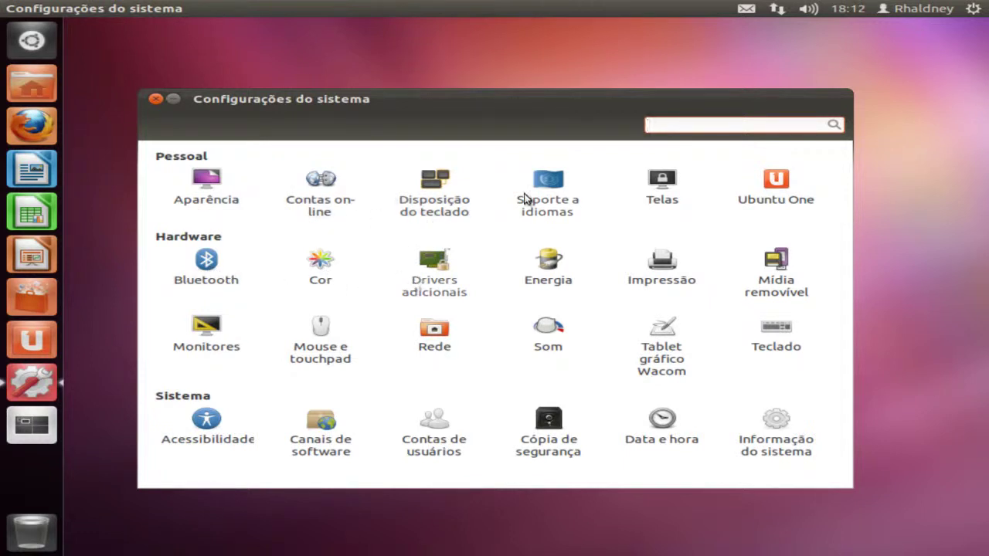
{"action": "left_click", "coordinate": [448, 272]}
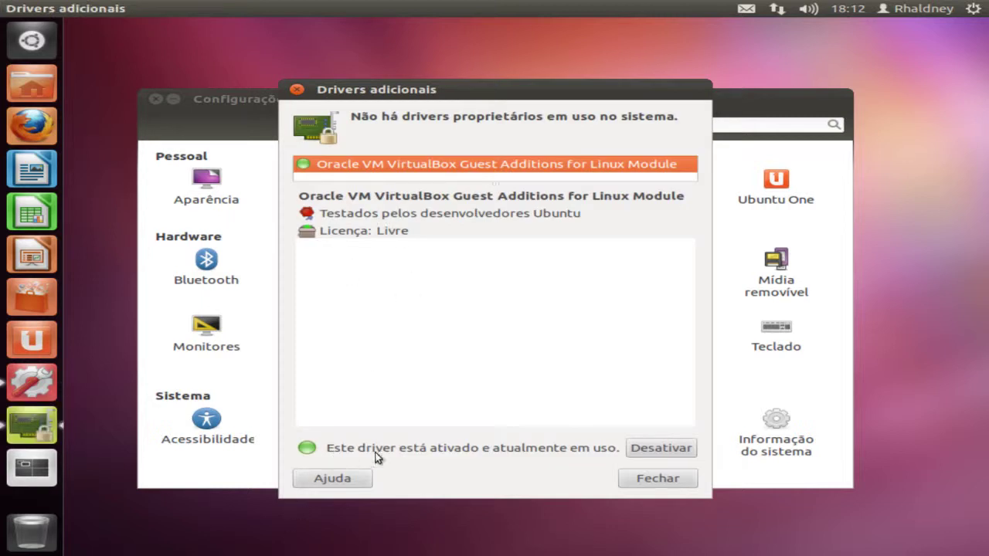
{"action": "left_click", "coordinate": [655, 478]}
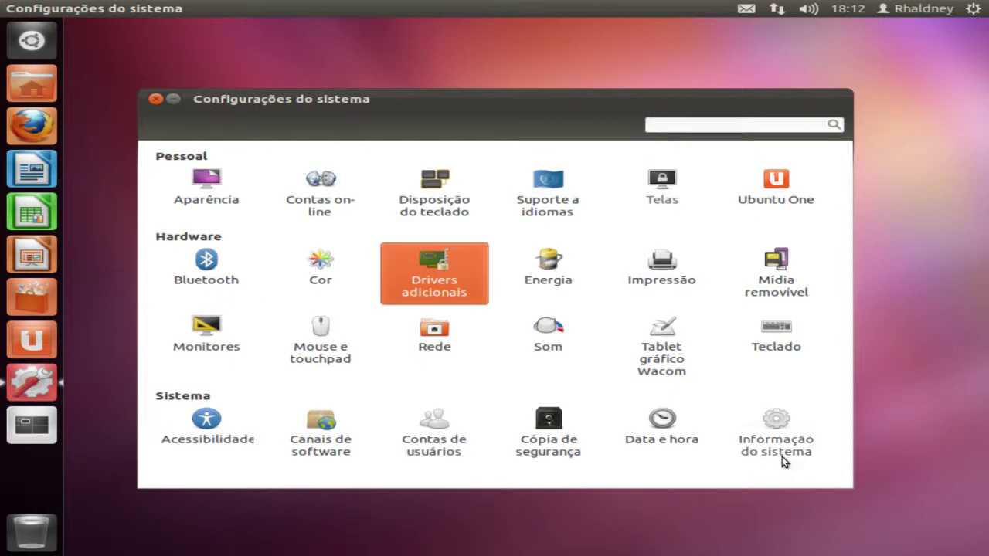
{"action": "left_click", "coordinate": [689, 442]}
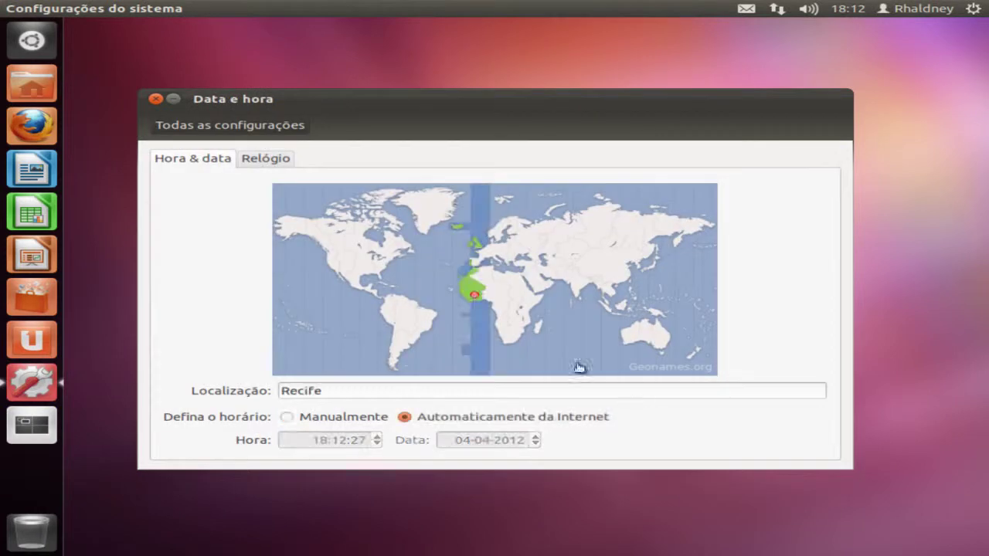
- Try setting the time manually, entering 15 as the hour
{"action": "left_click_drag", "start_coordinate": [351, 392], "coordinate": [283, 391]}
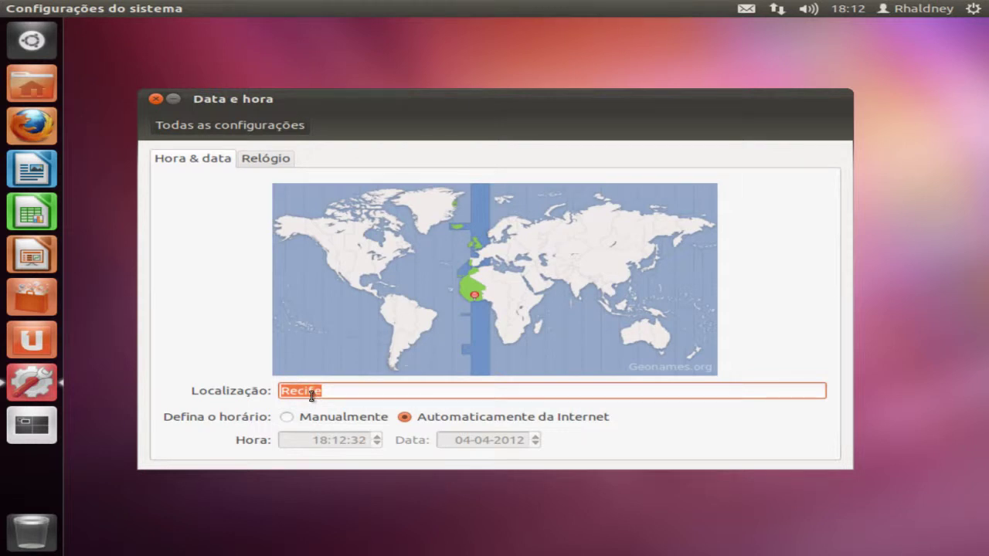
{"action": "left_click", "coordinate": [287, 418]}
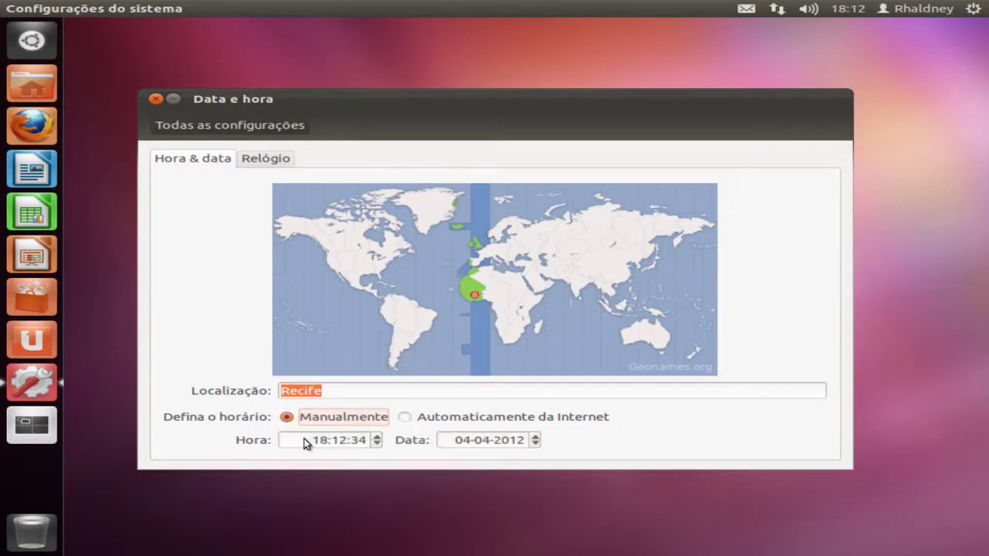
{"action": "left_click_drag", "start_coordinate": [307, 442], "coordinate": [422, 440]}
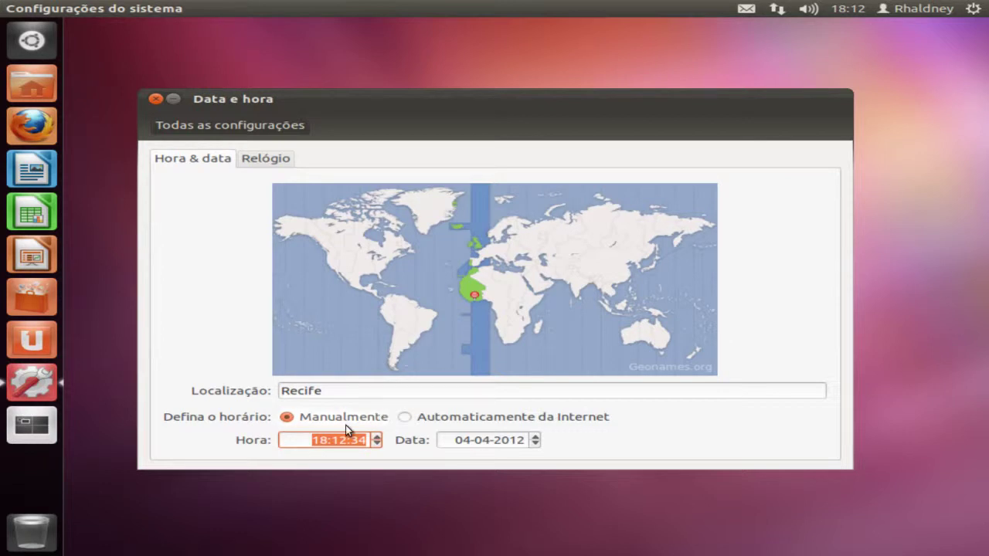
{"action": "type", "text": "15"}
{"action": "left_click", "coordinate": [288, 162]}
{"action": "left_click", "coordinate": [198, 157]}
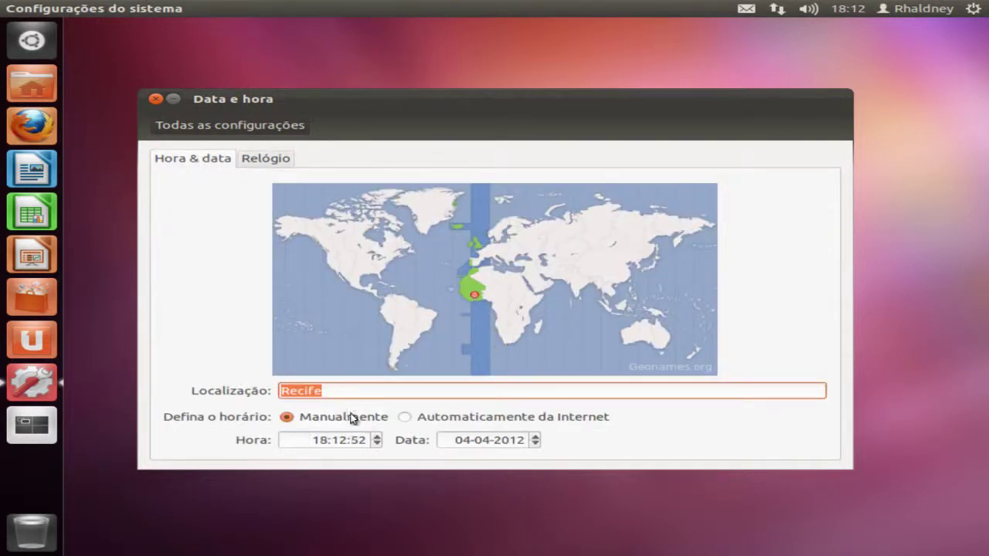
{"action": "left_click", "coordinate": [315, 442]}
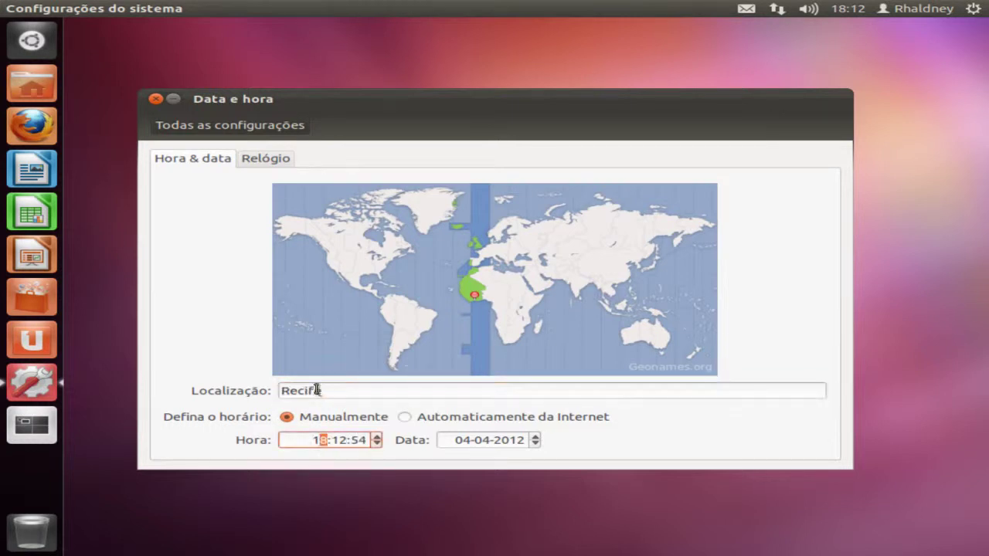
- Restore automatic Internet time, set the location to Recife (Pernambuco, Brazil), and close the settings
{"action": "left_click", "coordinate": [416, 418]}
{"action": "left_click", "coordinate": [325, 390]}
{"action": "key", "text": "BackSpace"}
{"action": "key", "text": "BackSpace"}
{"action": "key", "text": "BackSpace"}
{"action": "key", "text": "BackSpace"}
{"action": "key", "text": "BackSpace"}
{"action": "key", "text": "BackSpace"}
{"action": "type", "text": "recife"}
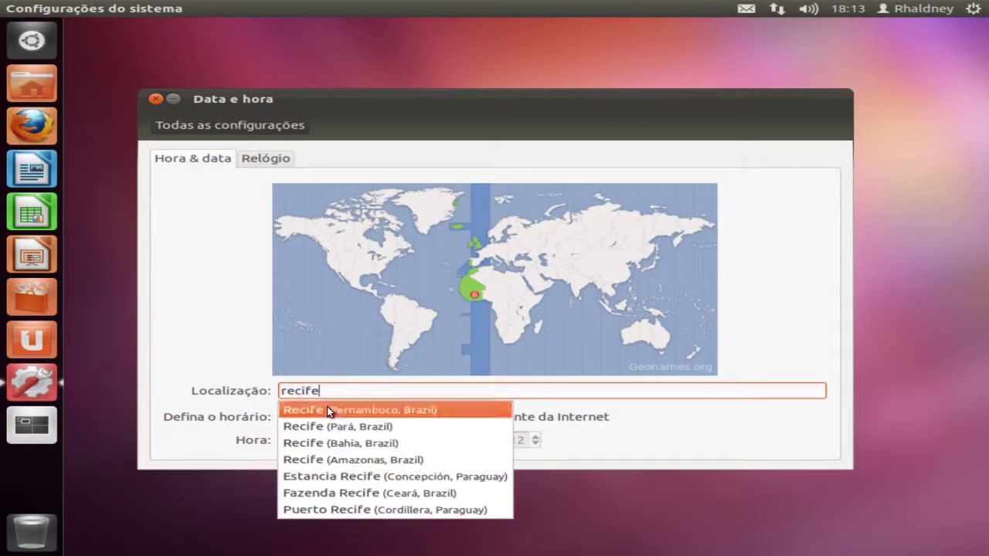
{"action": "left_click", "coordinate": [328, 408]}
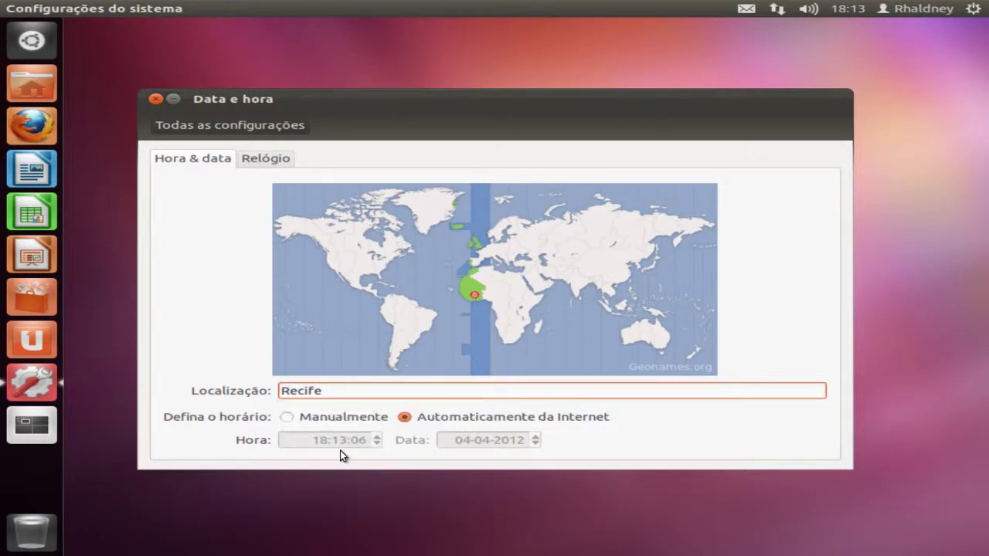
{"action": "left_click", "coordinate": [268, 159]}
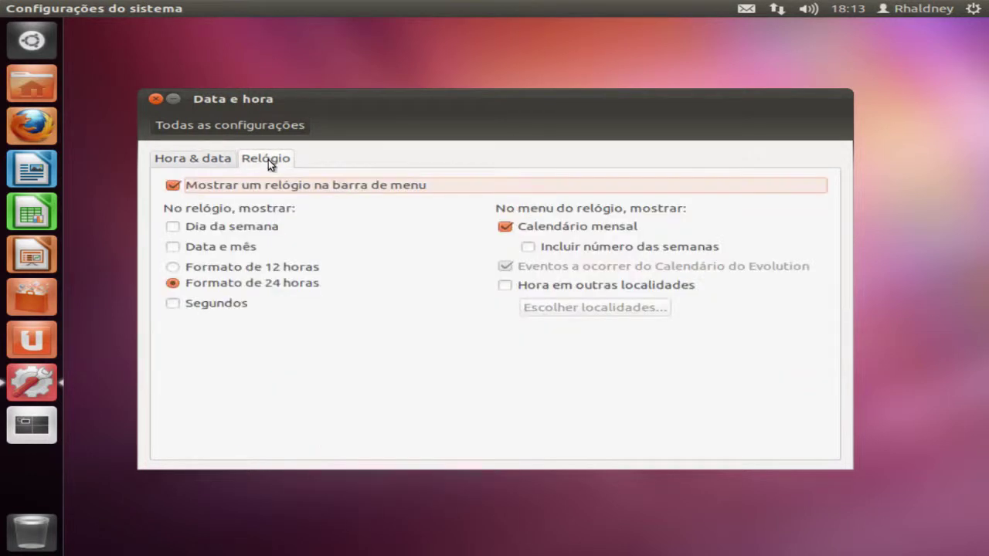
{"action": "left_click", "coordinate": [156, 99]}
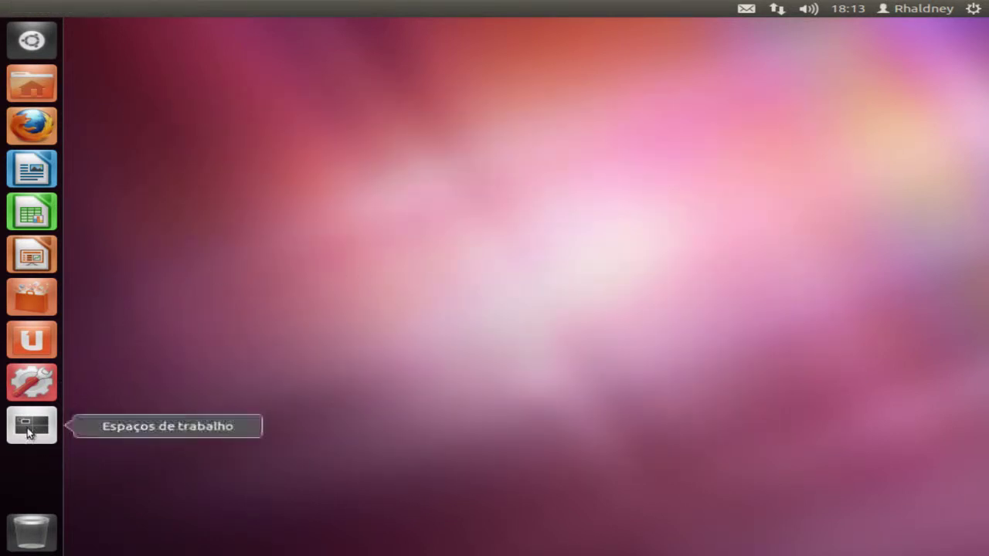
- Show all four workspaces and open the Home folder file manager
{"action": "left_click_drag", "start_coordinate": [403, 213], "coordinate": [88, 536]}
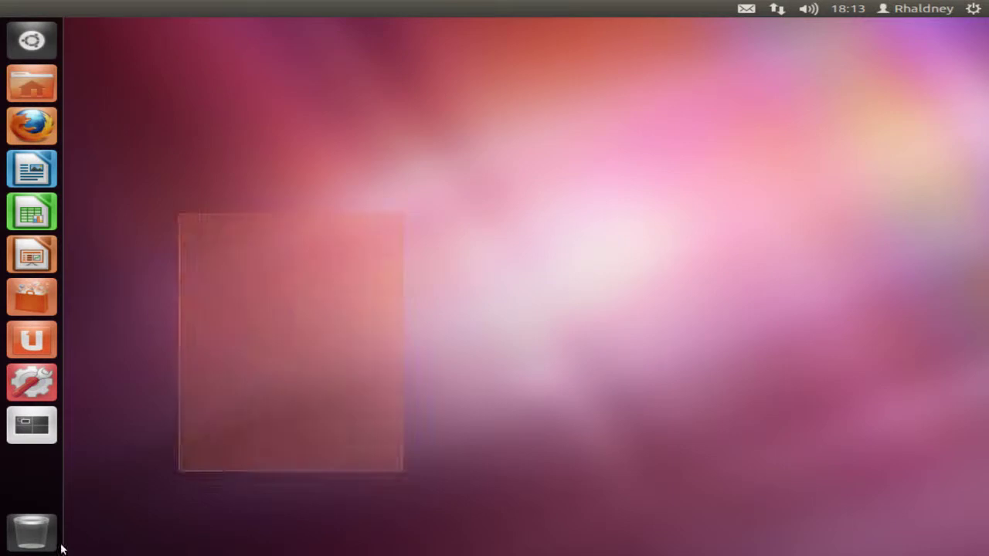
{"action": "key", "text": "super+s"}
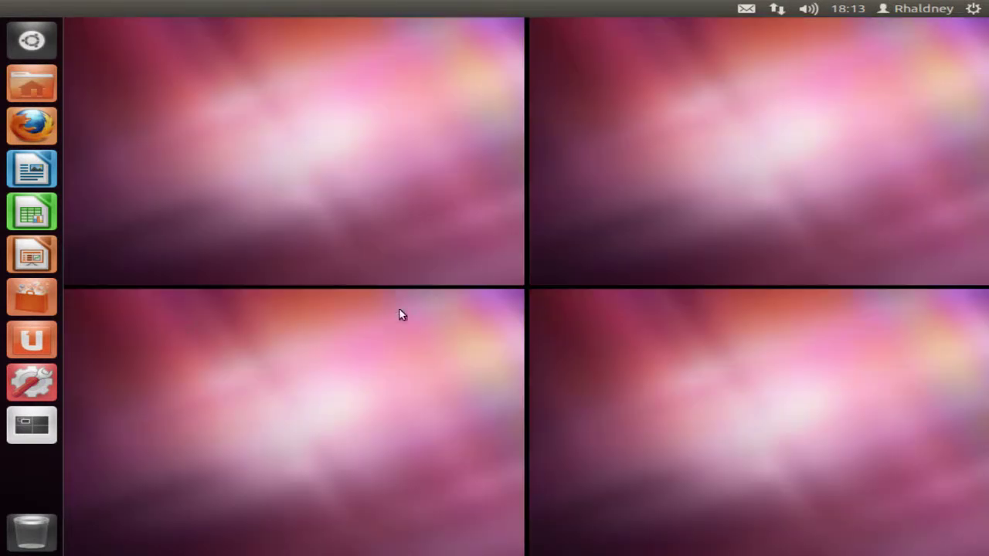
{"action": "key", "text": "super+1"}
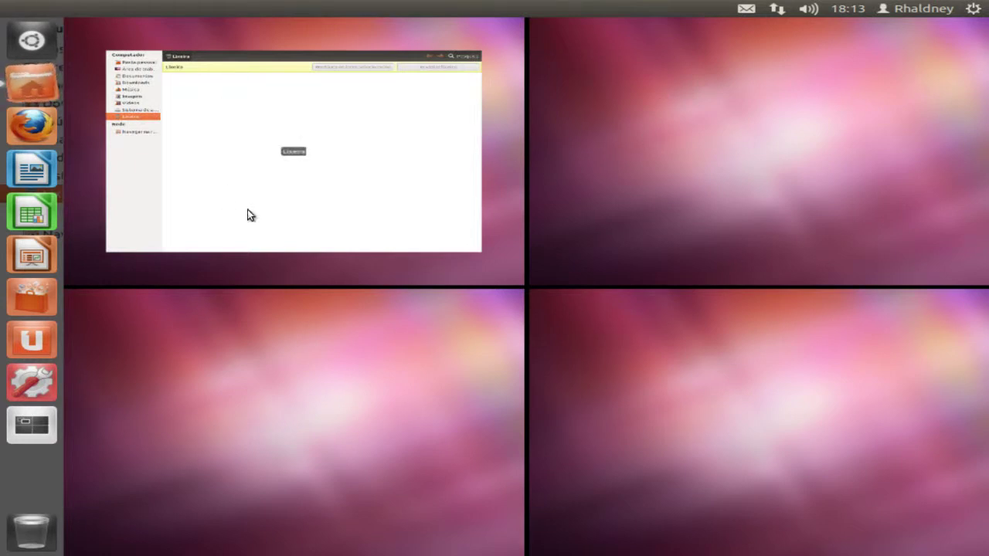
{"action": "left_click", "coordinate": [31, 133]}
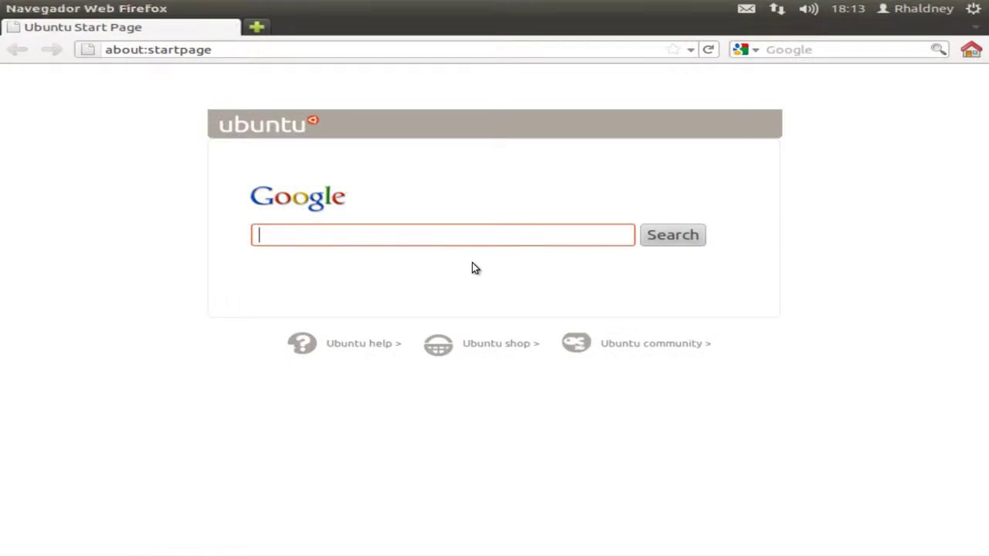
- Return to the top-left workspace and bring the Lixeira window to the front
{"action": "mouse_move", "coordinate": [1, 221]}
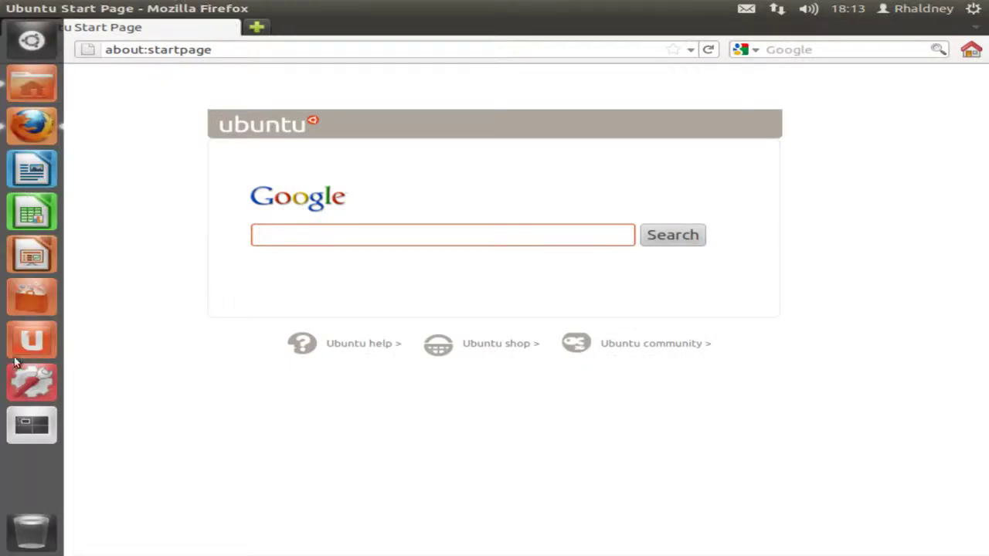
{"action": "left_click", "coordinate": [27, 445]}
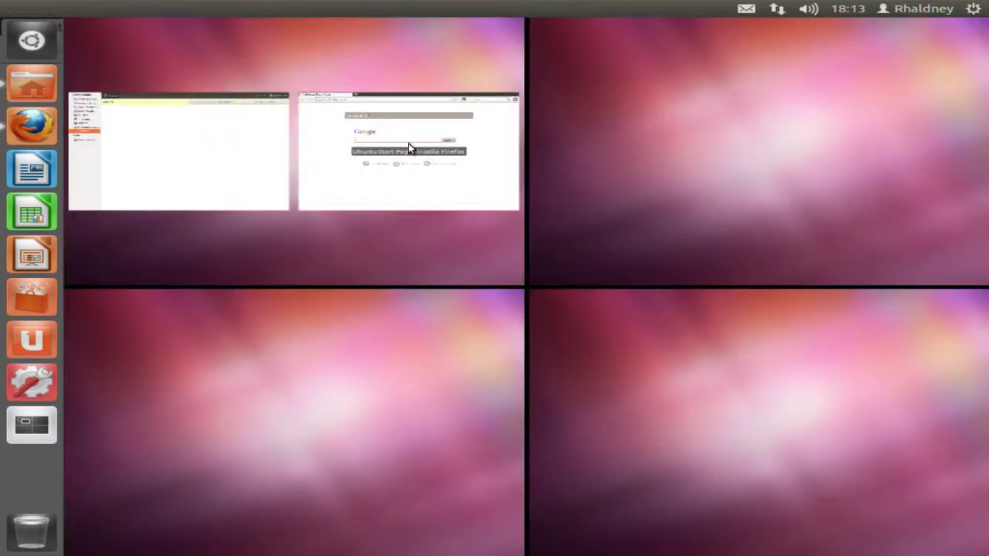
{"action": "left_click", "coordinate": [178, 147]}
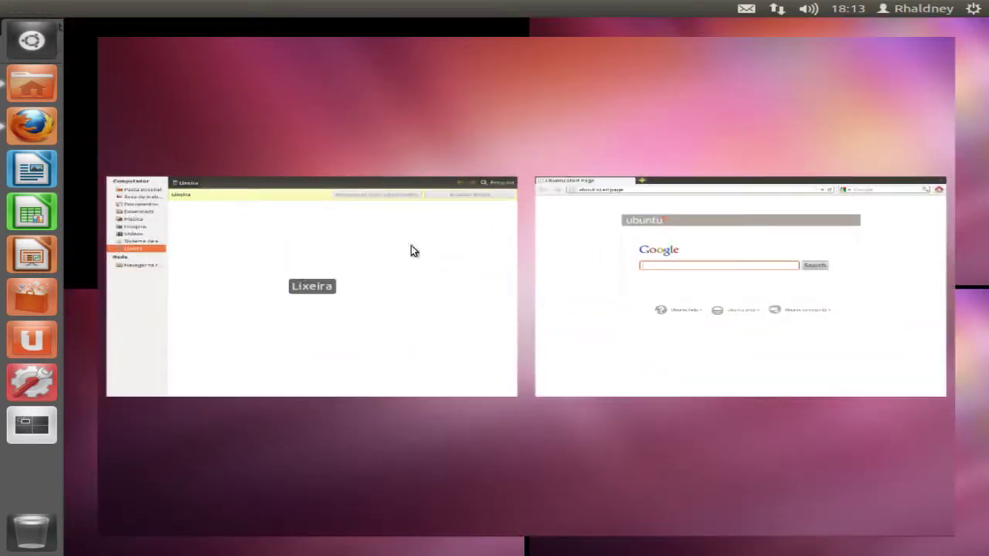
{"action": "left_click", "coordinate": [313, 270]}
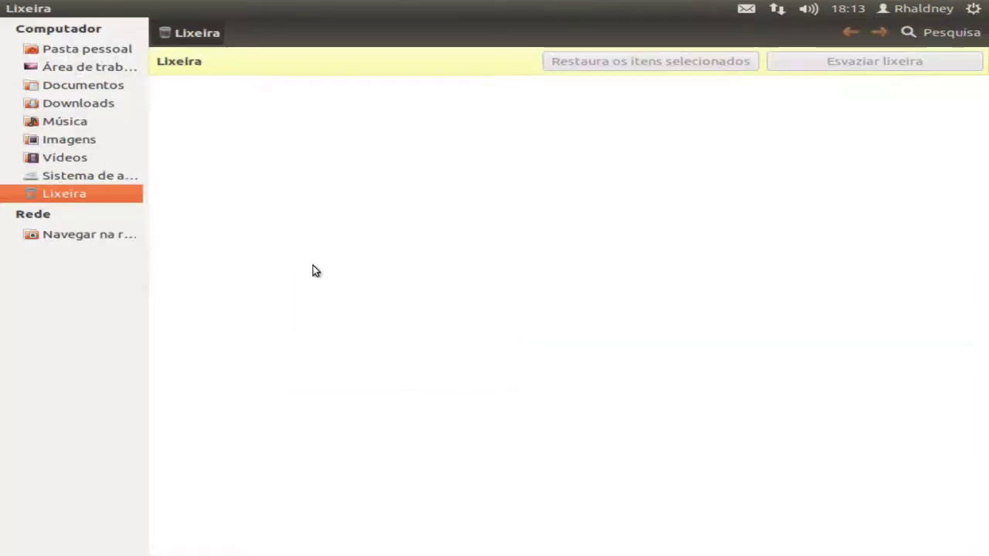
- Go to Downloads and play the Calcinha Preta mp3 with Reprodutor de mídia Banshee
{"action": "left_click", "coordinate": [65, 83]}
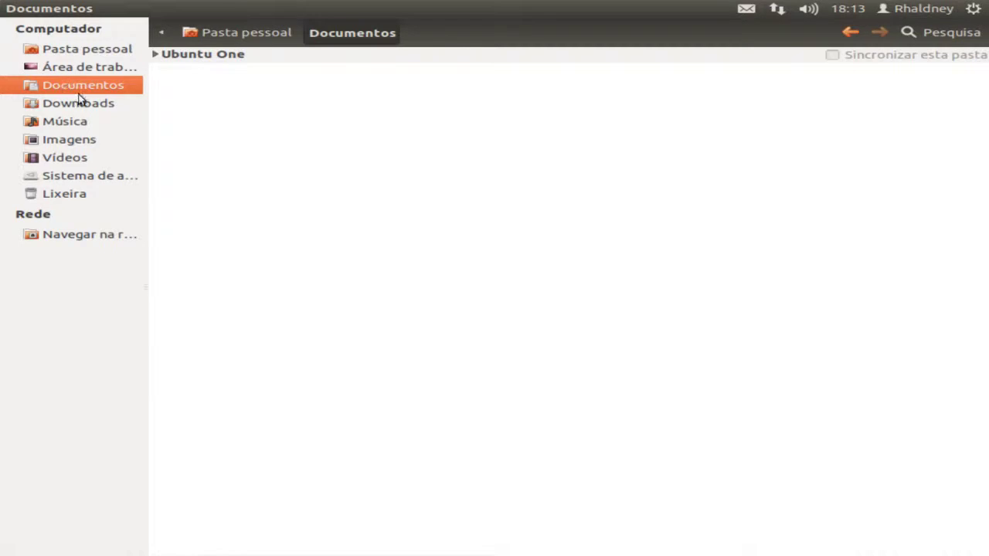
{"action": "left_click", "coordinate": [85, 107]}
{"action": "left_click", "coordinate": [224, 115]}
{"action": "left_click_drag", "start_coordinate": [269, 238], "coordinate": [223, 122]}
{"action": "left_click_drag", "start_coordinate": [364, 206], "coordinate": [219, 121]}
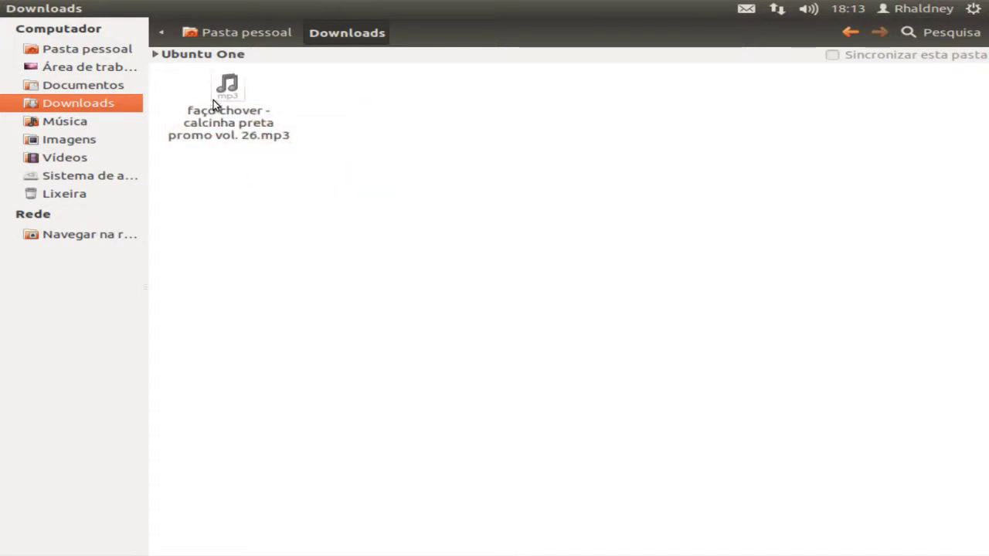
{"action": "right_click", "coordinate": [214, 101]}
{"action": "left_click", "coordinate": [237, 112]}
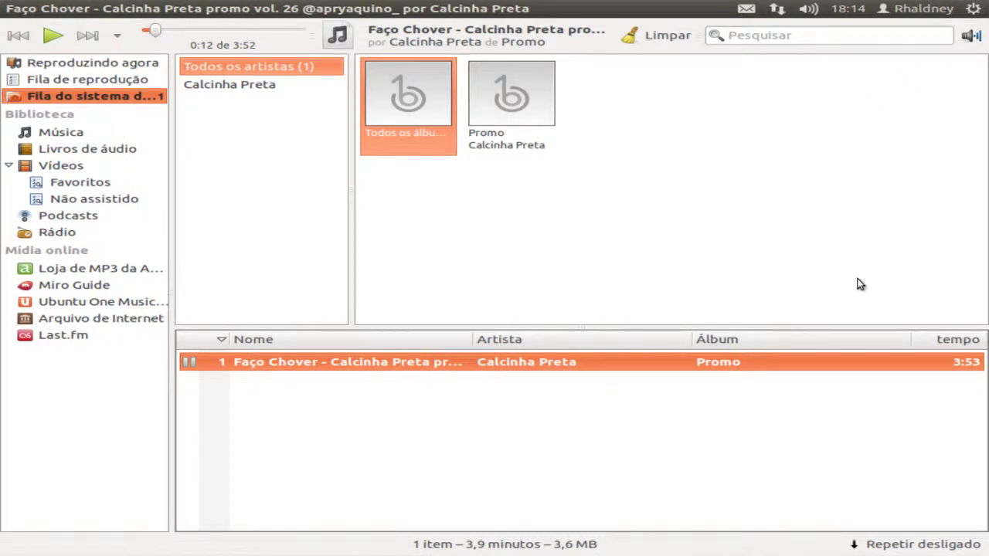
- Look through Banshee's Mídia, Ver and Reproduzir menus
{"action": "mouse_move", "coordinate": [30, 14]}
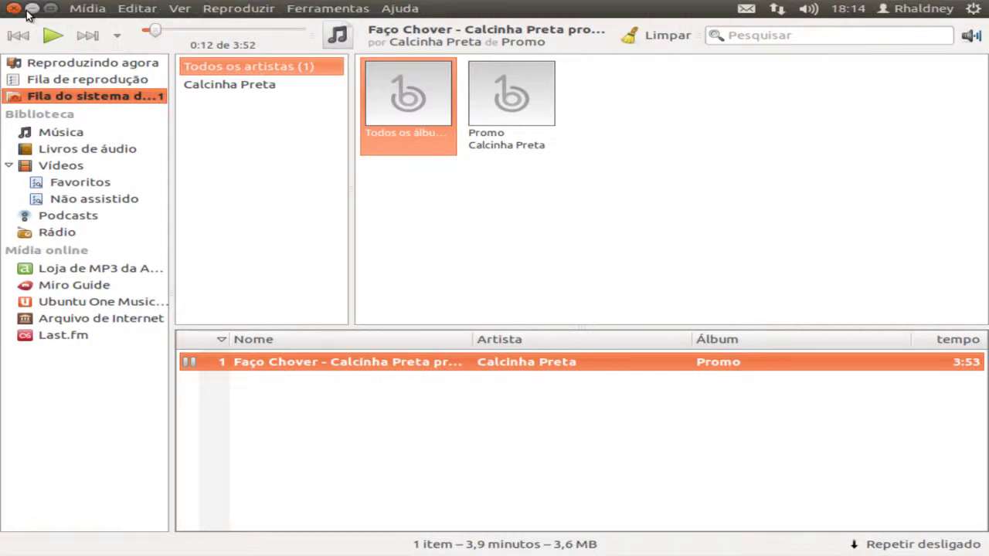
{"action": "left_click", "coordinate": [90, 10]}
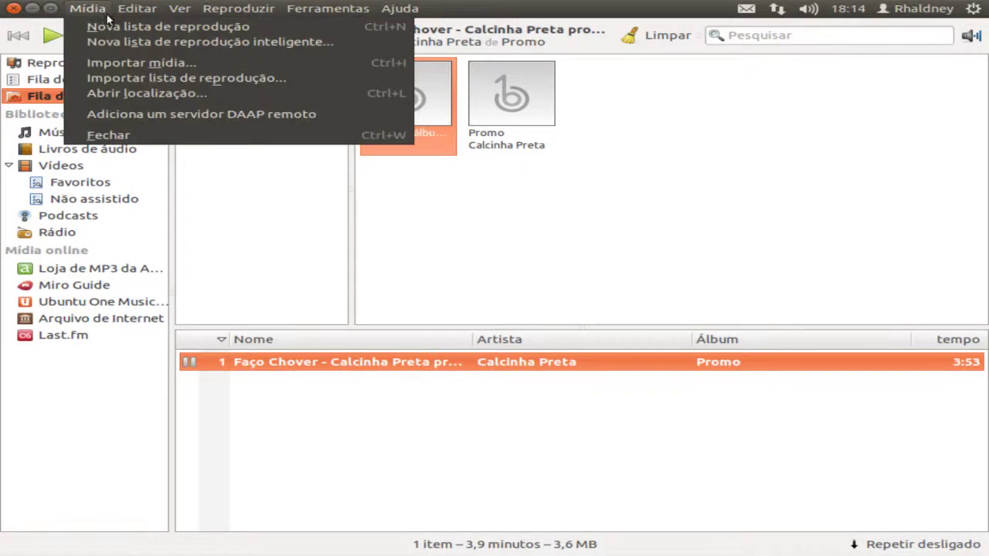
{"action": "key", "text": "Escape"}
{"action": "left_click", "coordinate": [173, 9]}
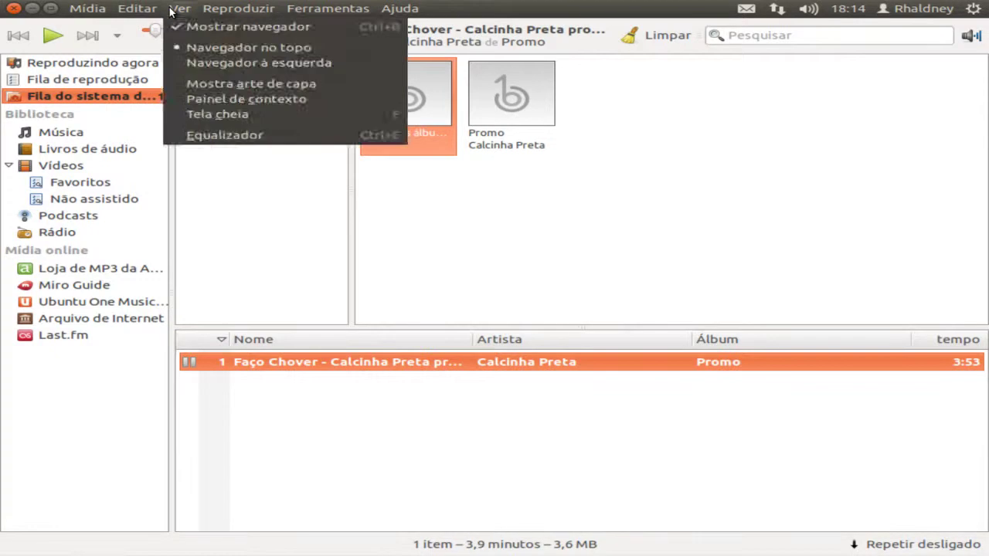
{"action": "mouse_move", "coordinate": [254, 10]}
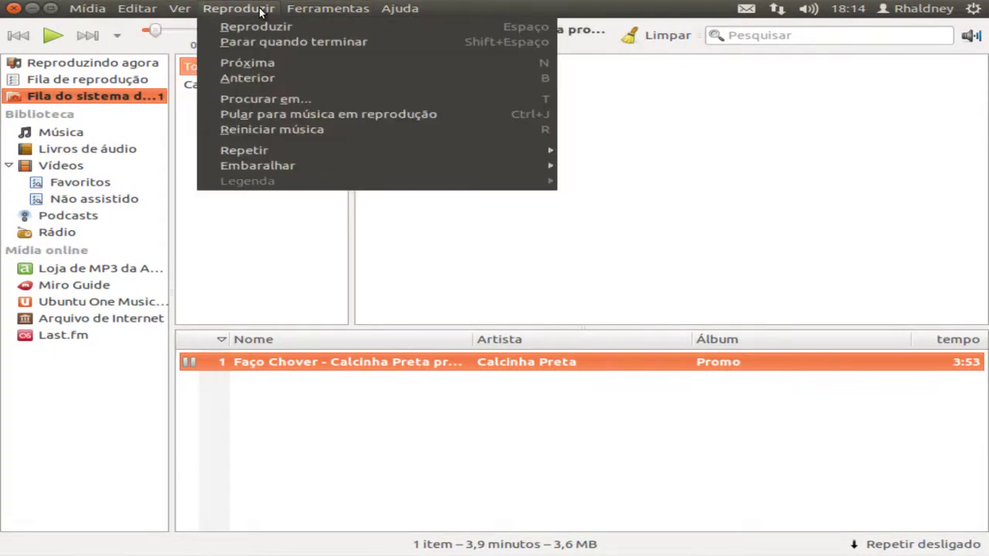
{"action": "left_click", "coordinate": [815, 215]}
- Close Banshee, the Downloads folder window and Firefox
{"action": "left_click", "coordinate": [14, 11]}
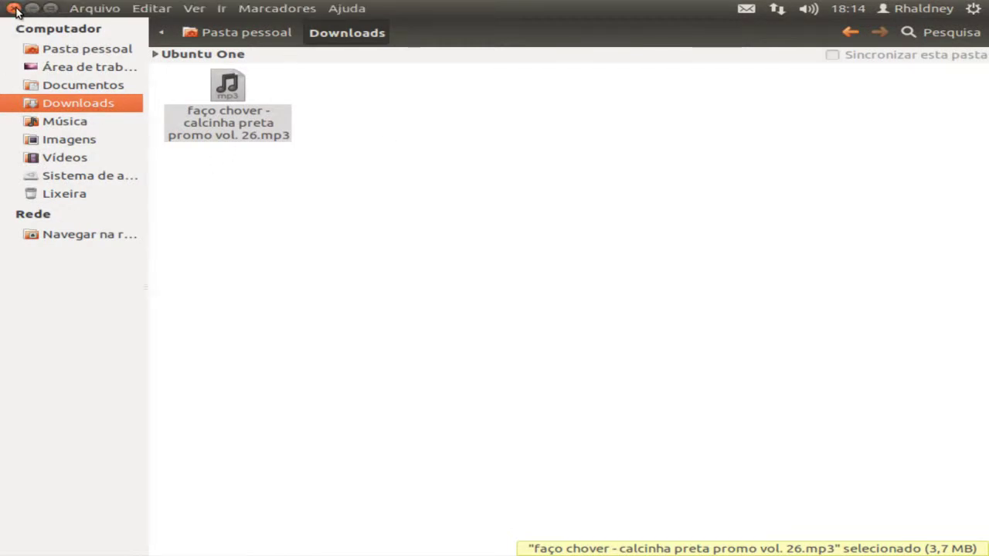
{"action": "left_click", "coordinate": [14, 9]}
{"action": "left_click", "coordinate": [14, 11]}
- Open the Dash, view the Applications and Files lenses, then return to the Home lens
{"action": "mouse_move", "coordinate": [8, 9]}
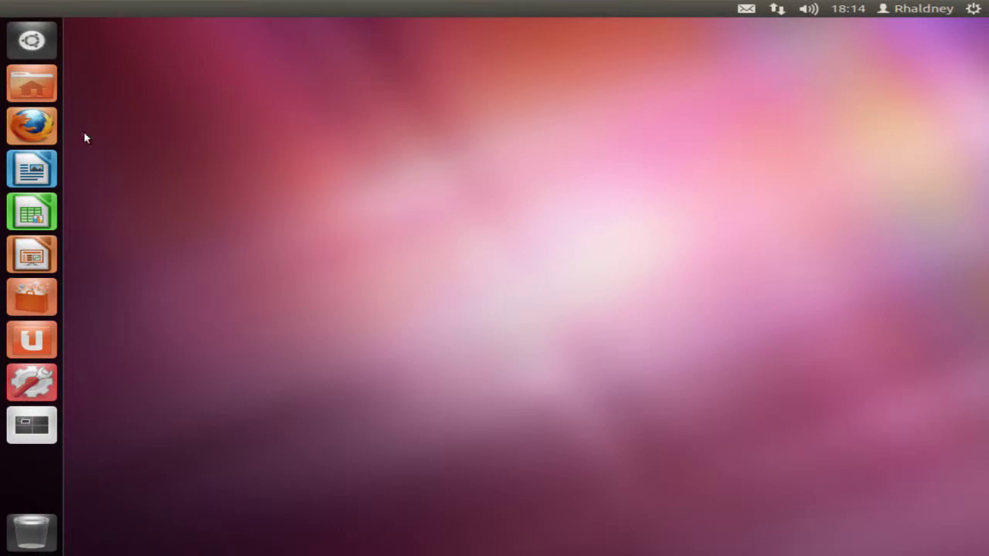
{"action": "left_click", "coordinate": [31, 41]}
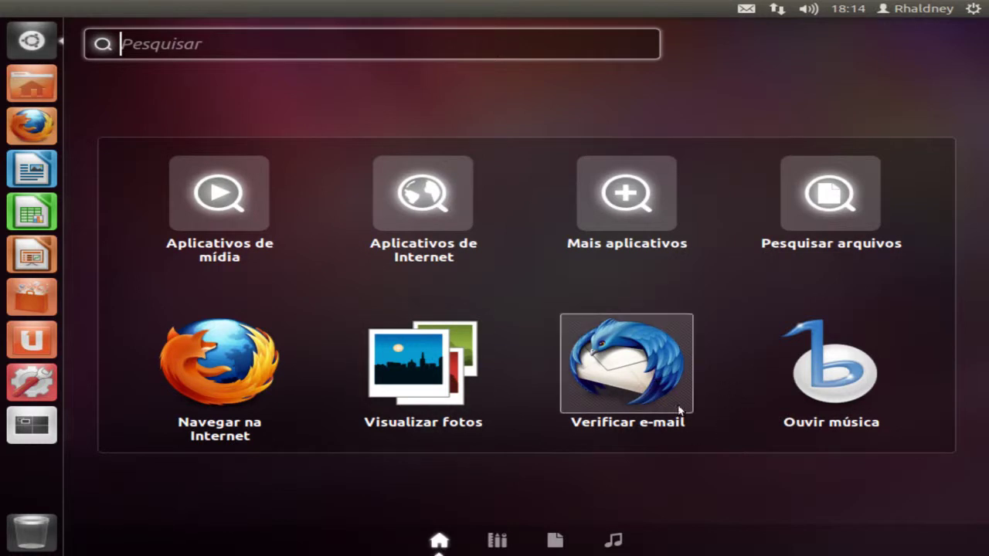
{"action": "left_click", "coordinate": [497, 541]}
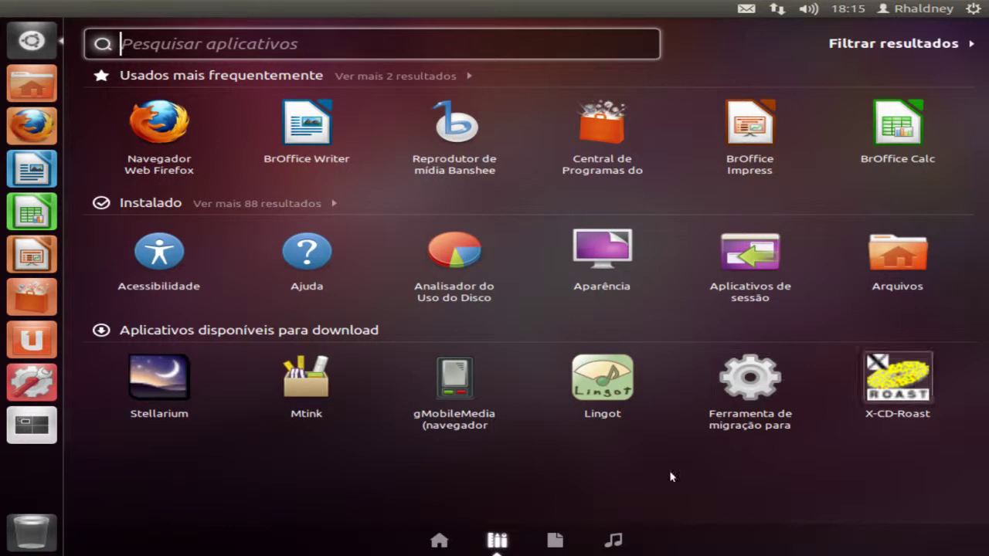
{"action": "left_click", "coordinate": [554, 541]}
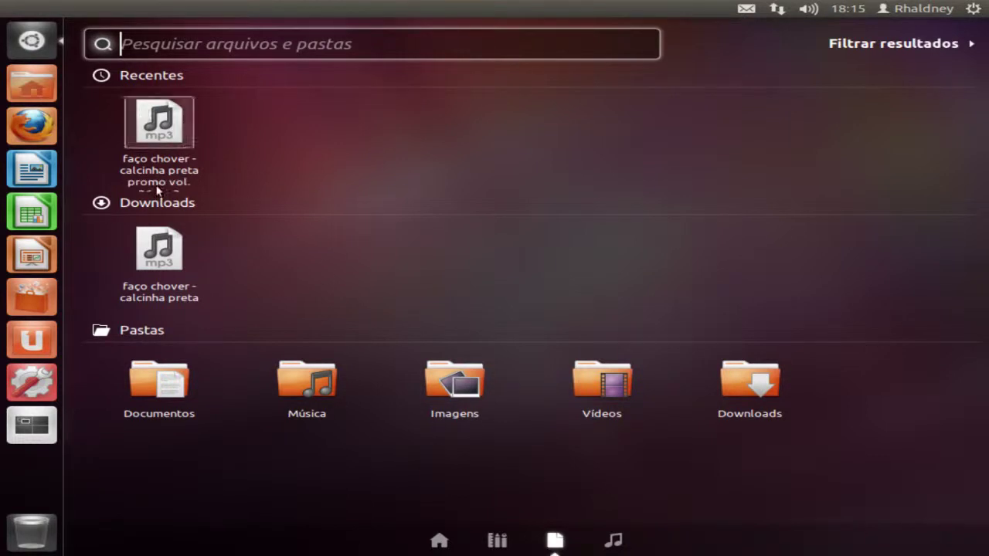
{"action": "left_click", "coordinate": [439, 540]}
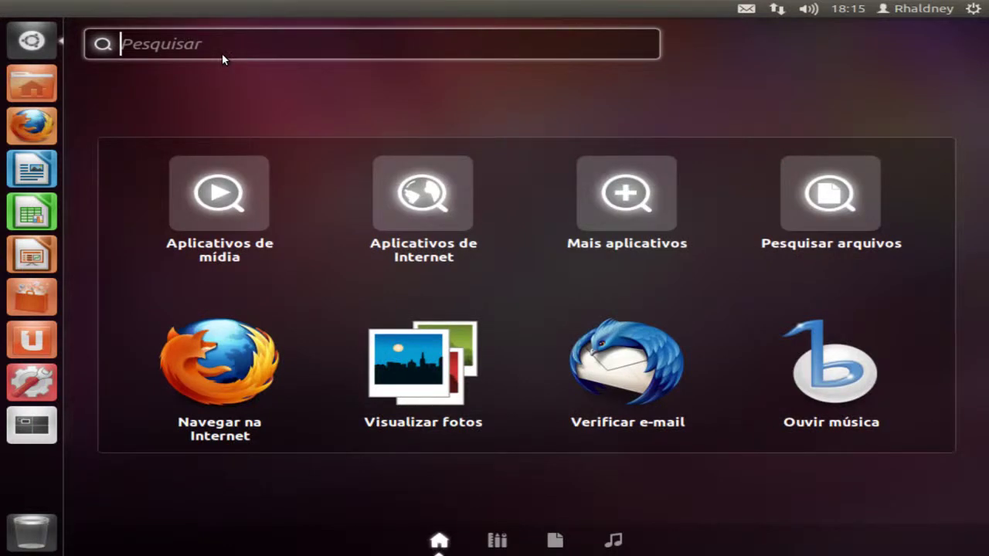
- Search the Dash for 'calcinha preta', clear the search, then open the session menu
{"action": "type", "text": "calcinha preta"}
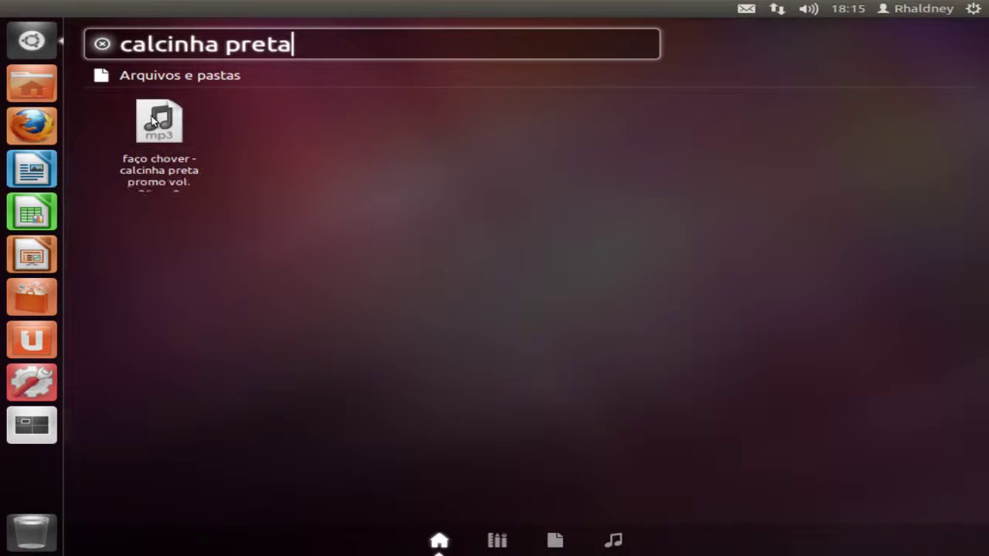
{"action": "left_click_drag", "start_coordinate": [314, 44], "coordinate": [1, 43]}
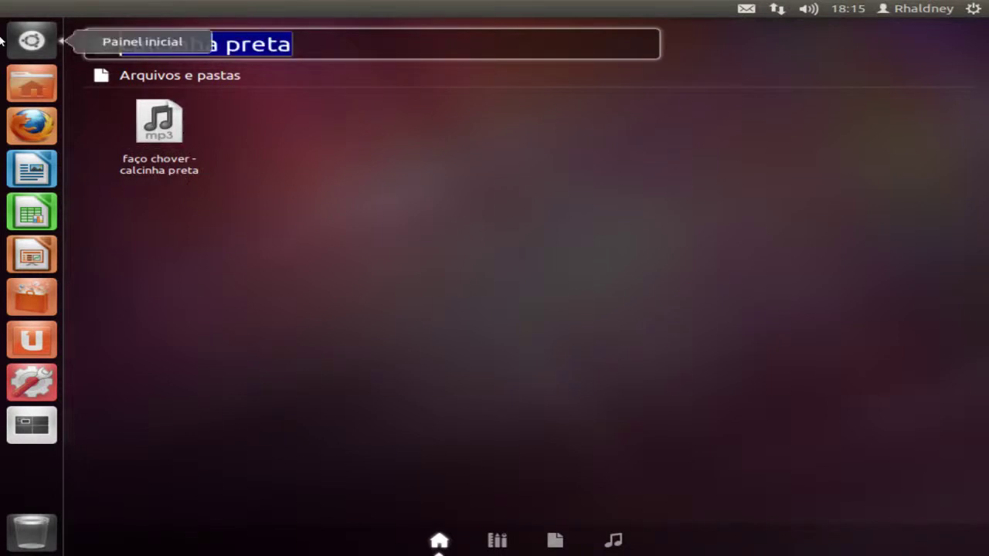
{"action": "key", "text": "BackSpace"}
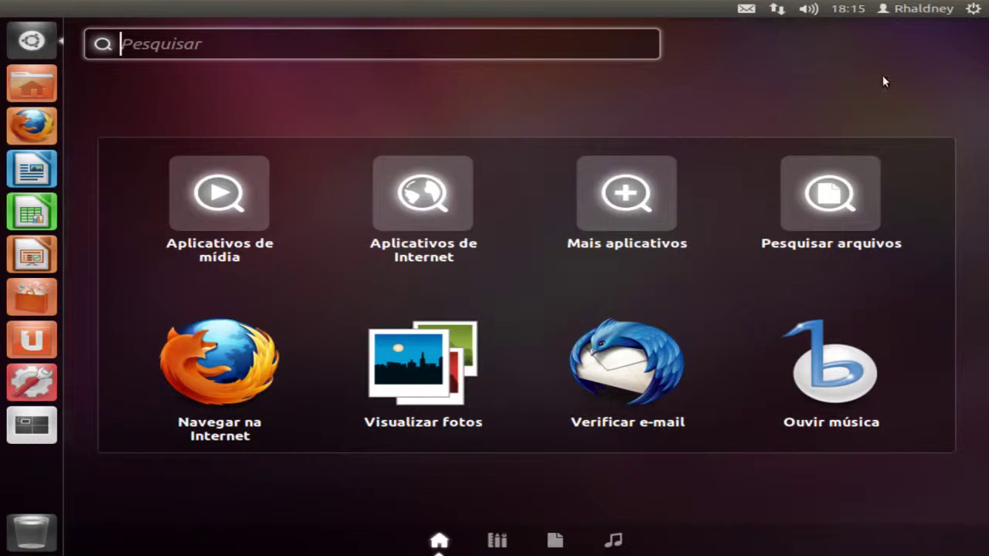
{"action": "left_click", "coordinate": [971, 11]}
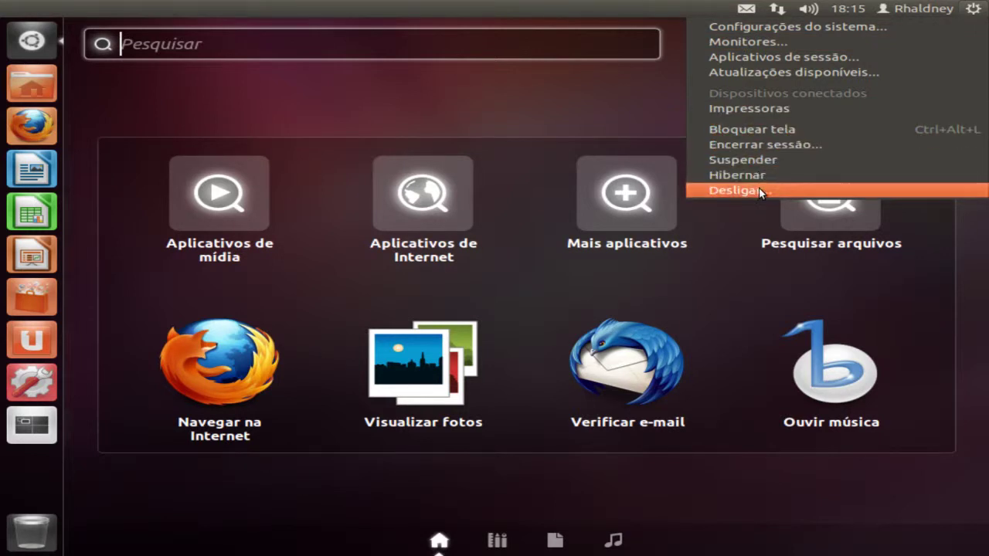
- Dismiss the session menu and browse the Dash's Applications, Files and Music lenses
{"action": "left_click", "coordinate": [714, 297]}
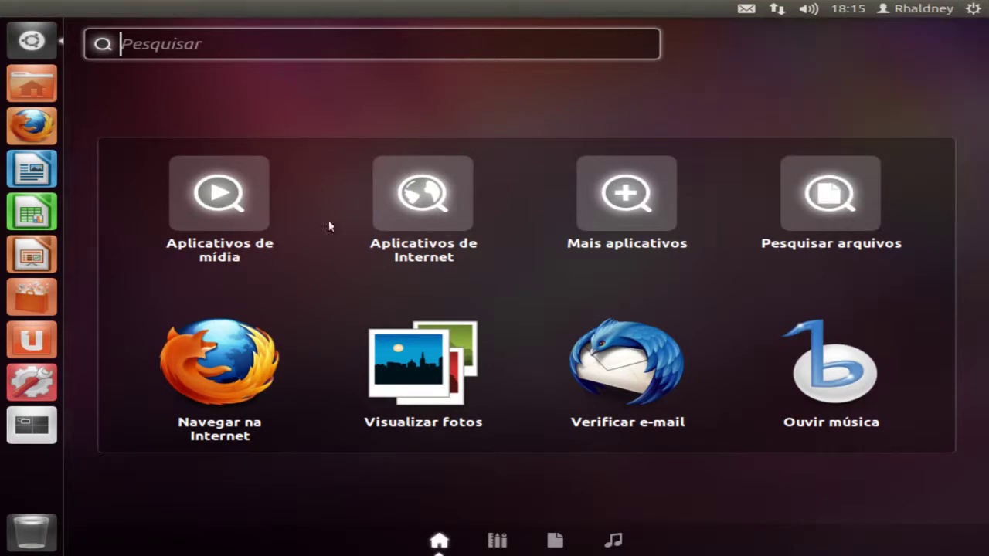
{"action": "left_click", "coordinate": [494, 539]}
{"action": "left_click", "coordinate": [555, 540]}
{"action": "left_click", "coordinate": [612, 541]}
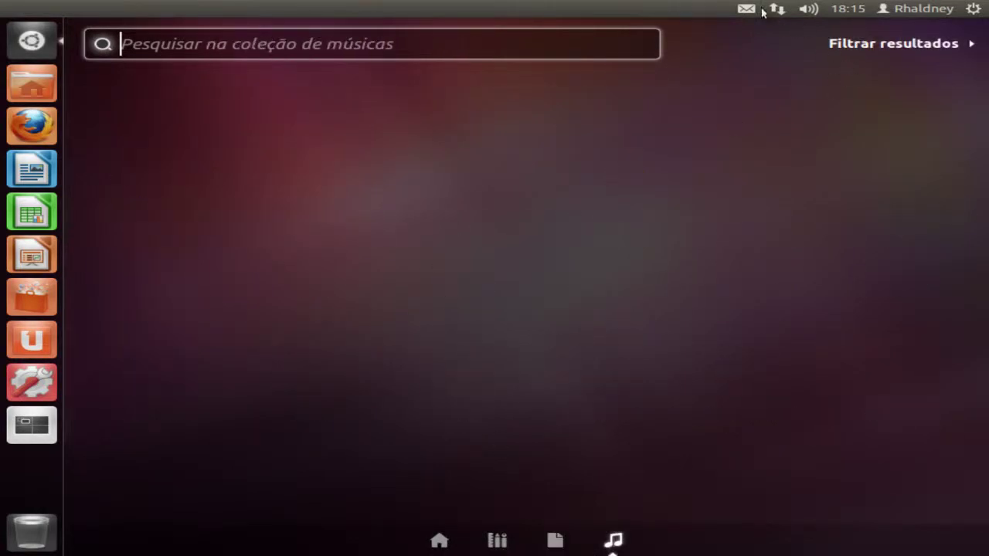
- Open Atualizações disponíveis… from the gear menu to launch the Update Manager
{"action": "left_click", "coordinate": [887, 14]}
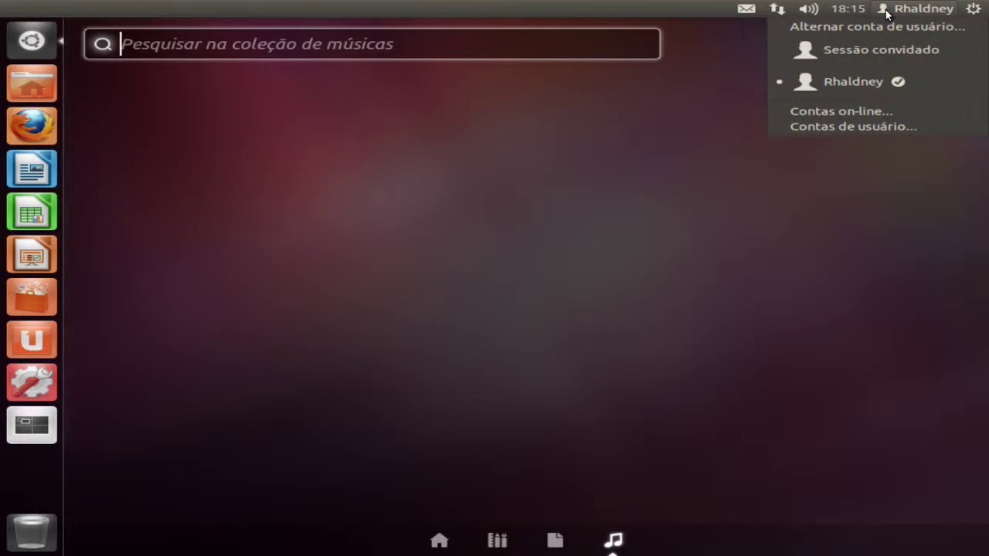
{"action": "left_click", "coordinate": [887, 11]}
{"action": "left_click", "coordinate": [972, 8]}
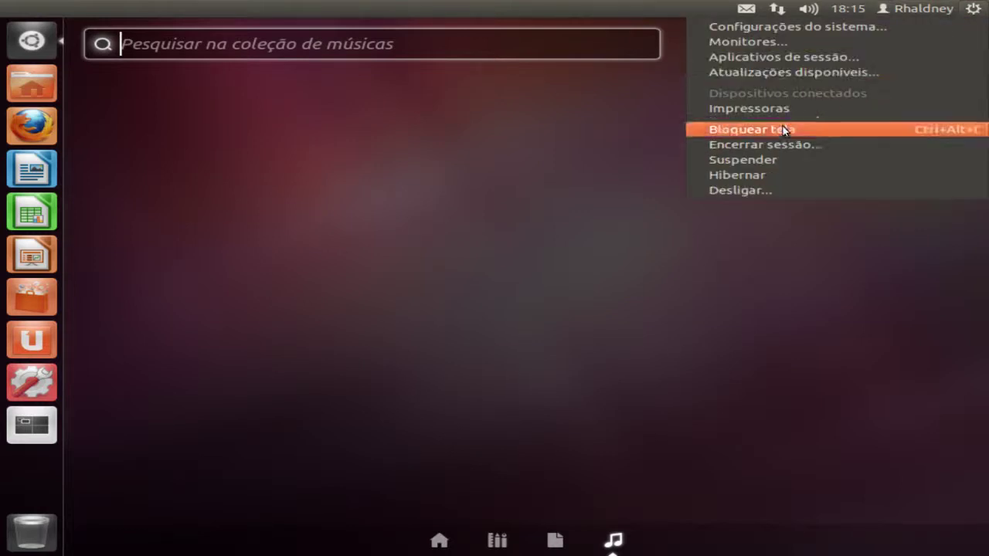
{"action": "left_click", "coordinate": [782, 74]}
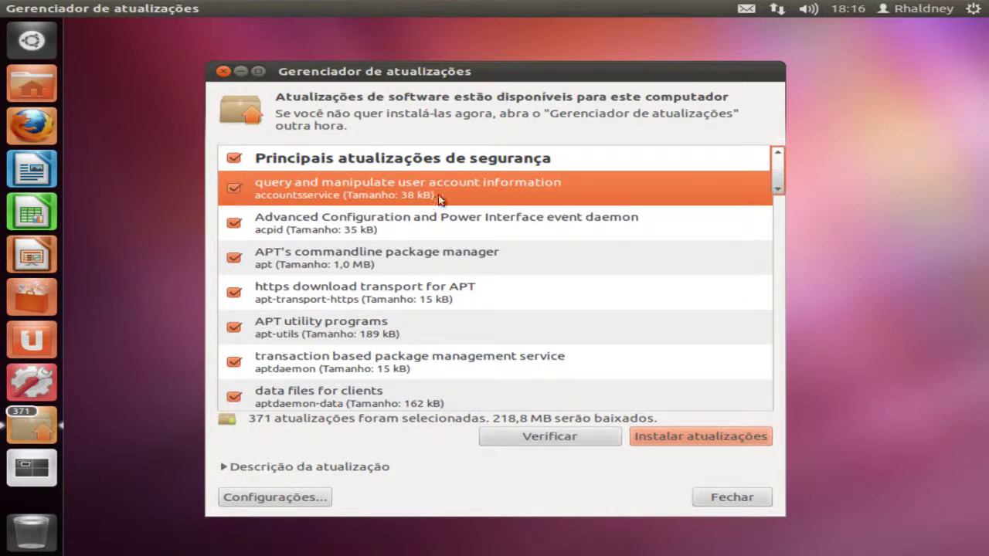
- Scroll through the 371 listed updates, then open the Configurações… software sources settings
{"action": "scroll", "coordinate": [336, 184], "scroll_direction": "down", "scroll_amount": 20}
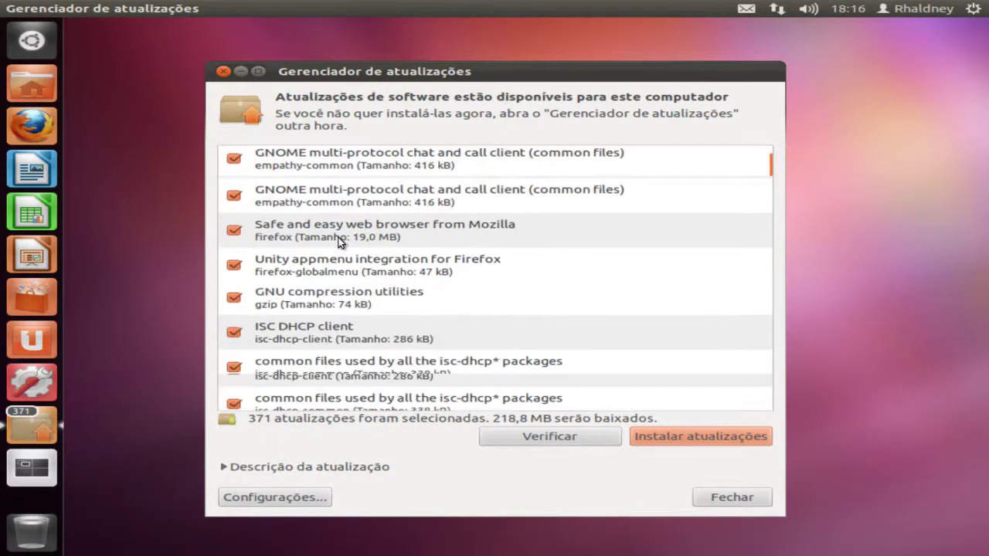
{"action": "scroll", "coordinate": [337, 243], "scroll_direction": "down", "scroll_amount": 20}
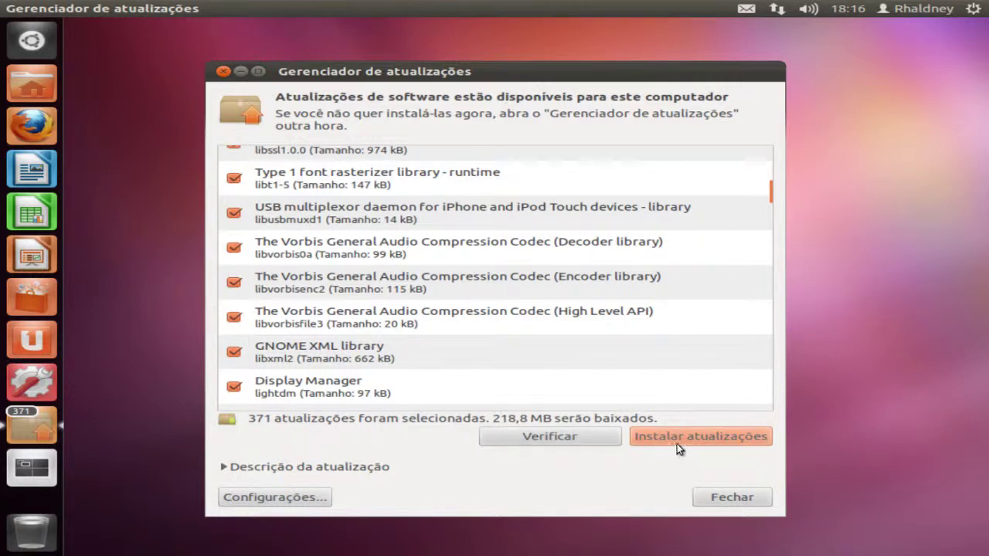
{"action": "left_click", "coordinate": [317, 500]}
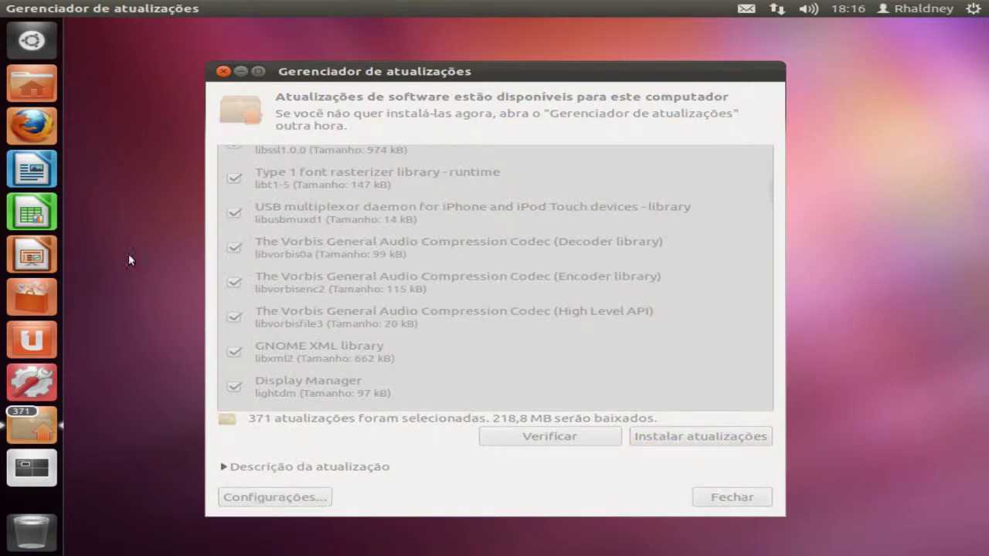
- Keep automatic update checks set to Diariamente, close Software Sources, then close the Update Manager
{"action": "left_click", "coordinate": [414, 196]}
{"action": "left_click", "coordinate": [464, 197]}
{"action": "left_click", "coordinate": [628, 336]}
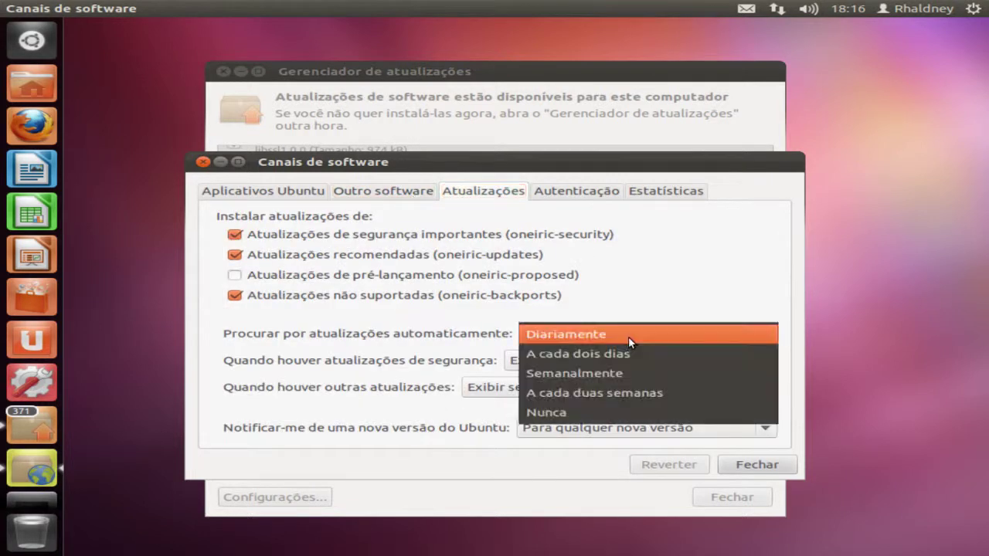
{"action": "left_click", "coordinate": [628, 337]}
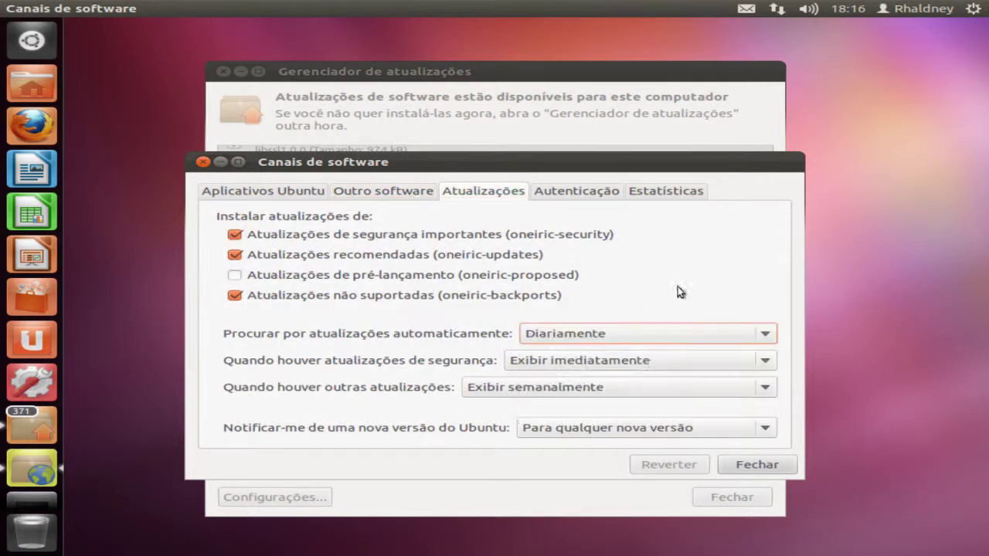
{"action": "left_click", "coordinate": [756, 464]}
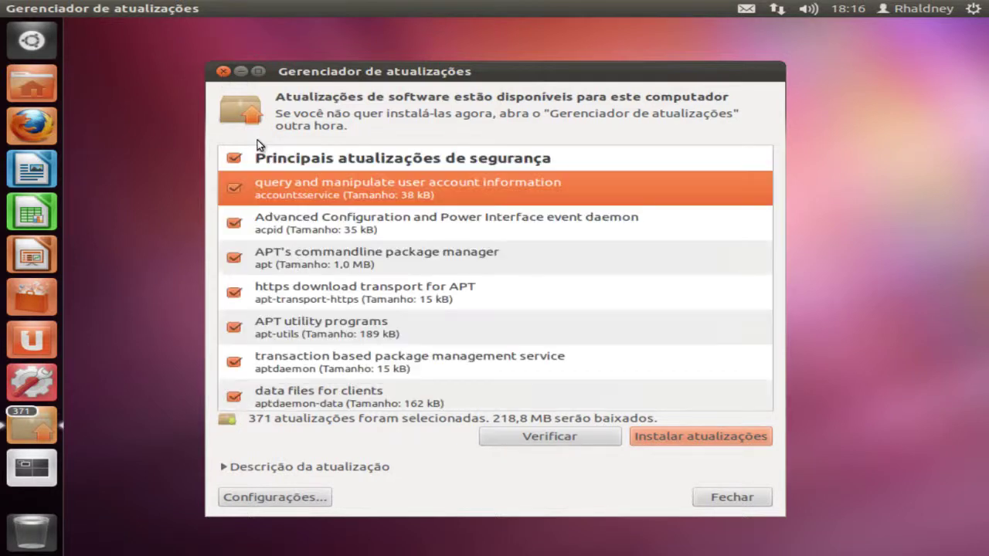
{"action": "left_click", "coordinate": [222, 72]}
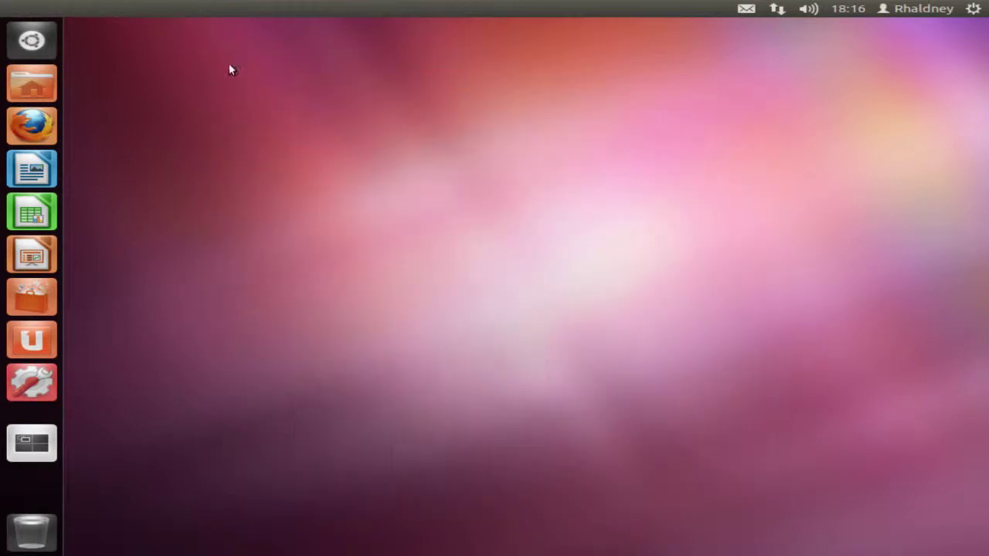
- Choose Configurar conta de transmissão… from the envelope messaging indicator
{"action": "left_click", "coordinate": [744, 9]}
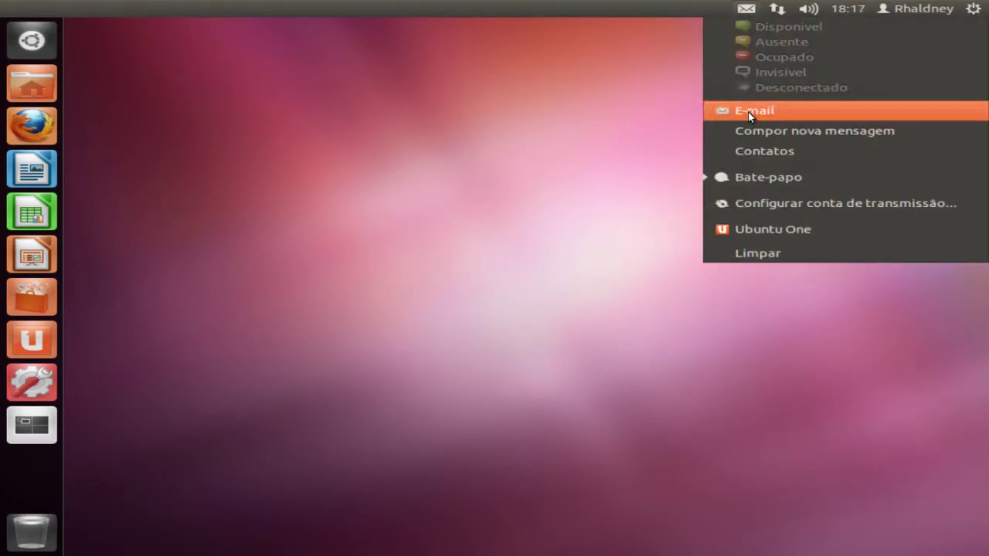
{"action": "left_click", "coordinate": [759, 205]}
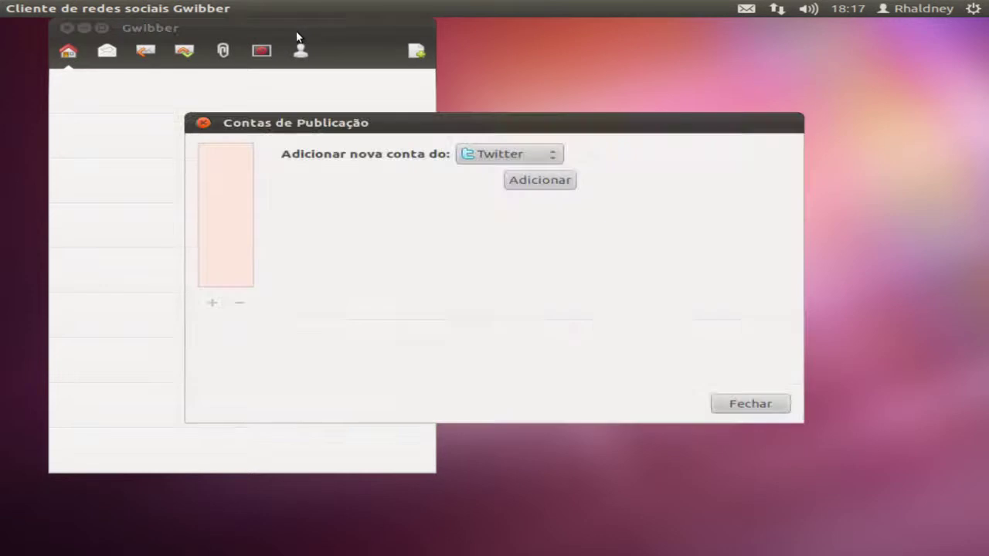
- Add a Twitter account in Contas de Publicação and start its authorization with Autorizar
{"action": "left_click", "coordinate": [548, 161]}
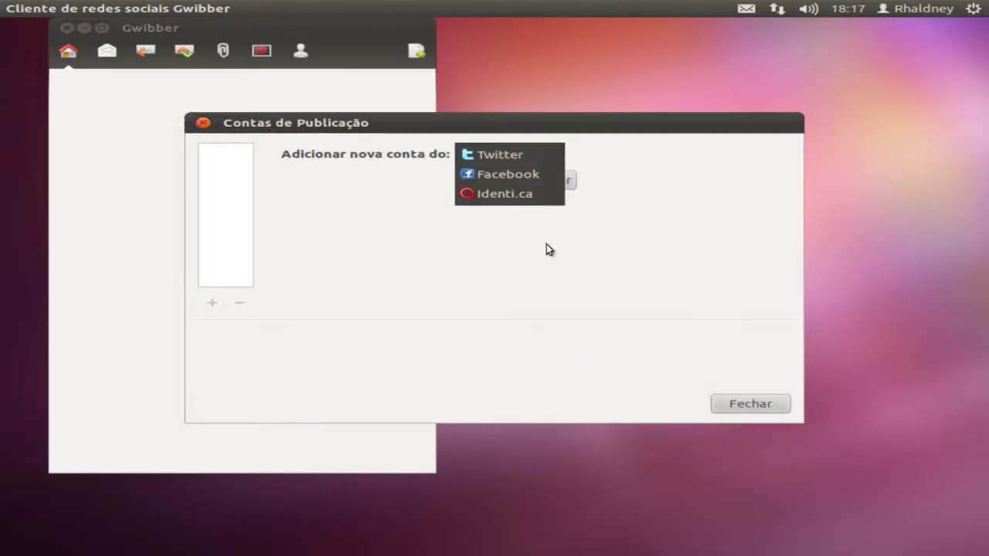
{"action": "left_click", "coordinate": [543, 240]}
{"action": "left_click", "coordinate": [540, 179]}
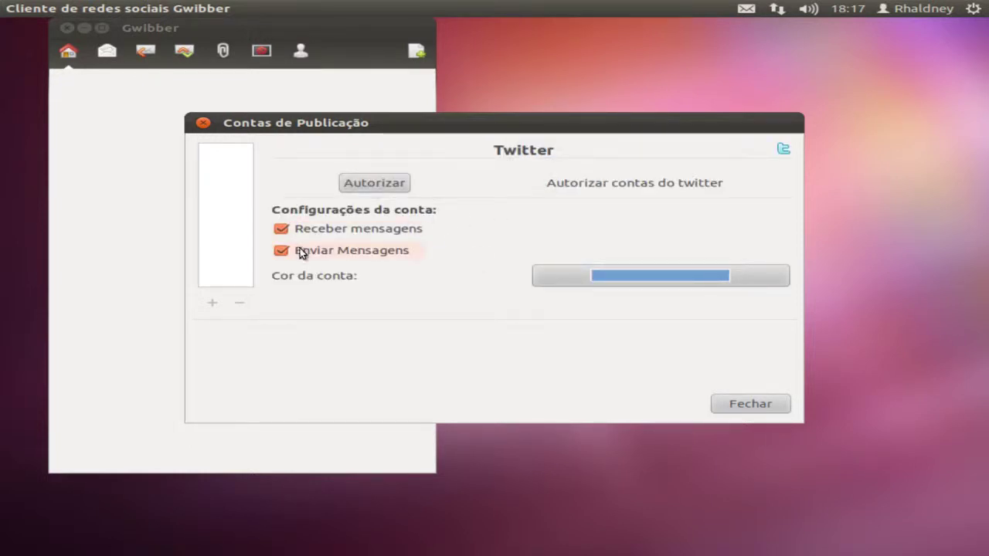
{"action": "left_click", "coordinate": [640, 278]}
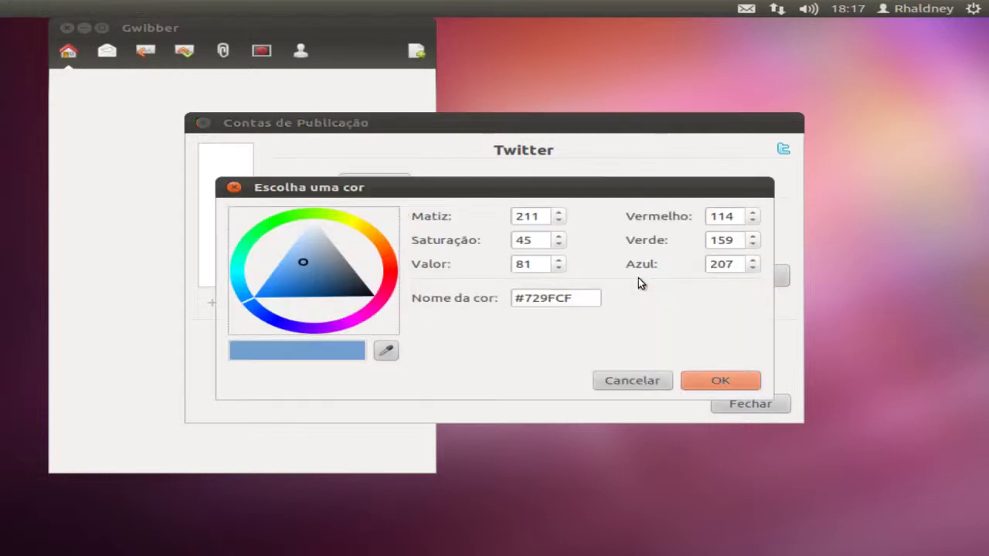
{"action": "left_click", "coordinate": [633, 381]}
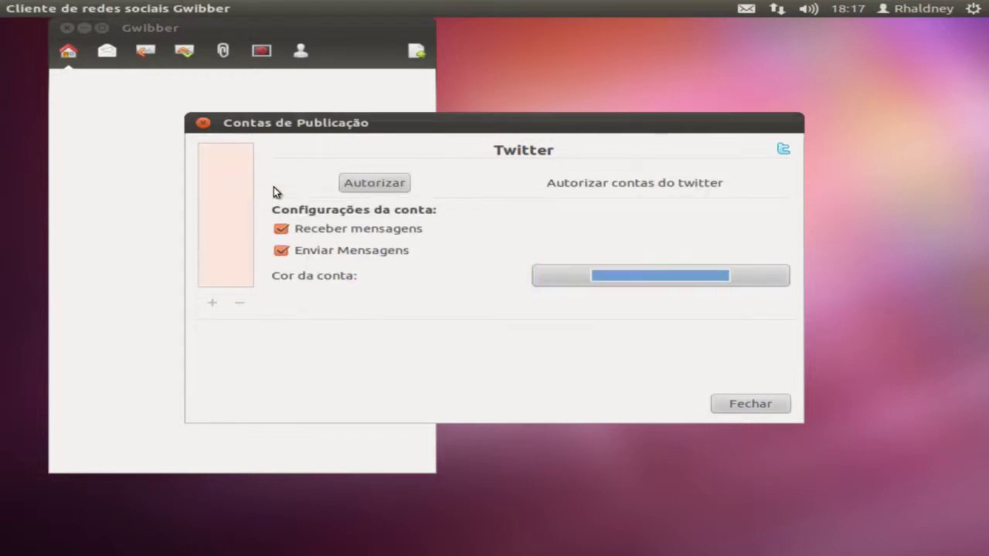
{"action": "left_click", "coordinate": [213, 304]}
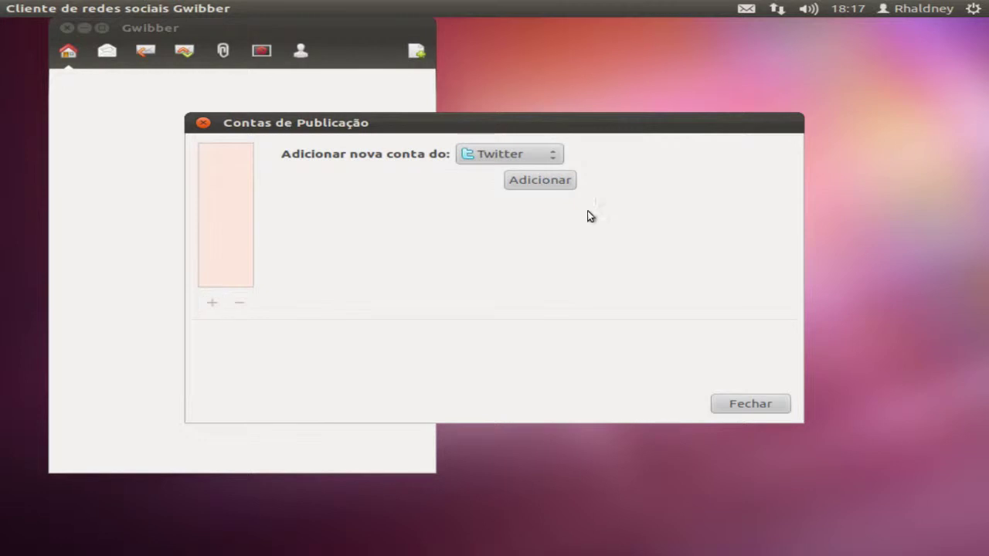
{"action": "left_click", "coordinate": [550, 182]}
{"action": "left_click", "coordinate": [395, 187]}
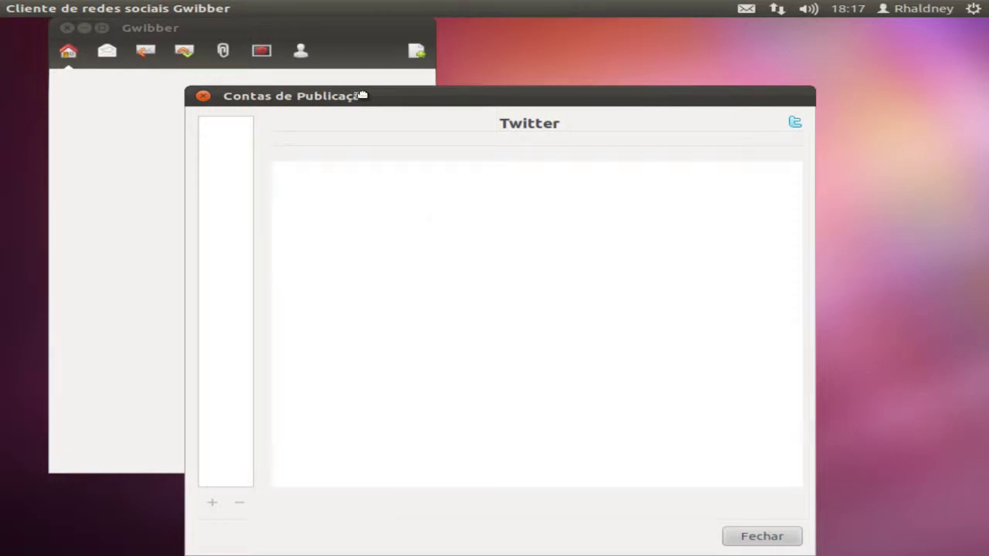
- Sign in with the Twitter username and password to authorize the application
{"action": "left_click_drag", "start_coordinate": [364, 97], "coordinate": [348, 32]}
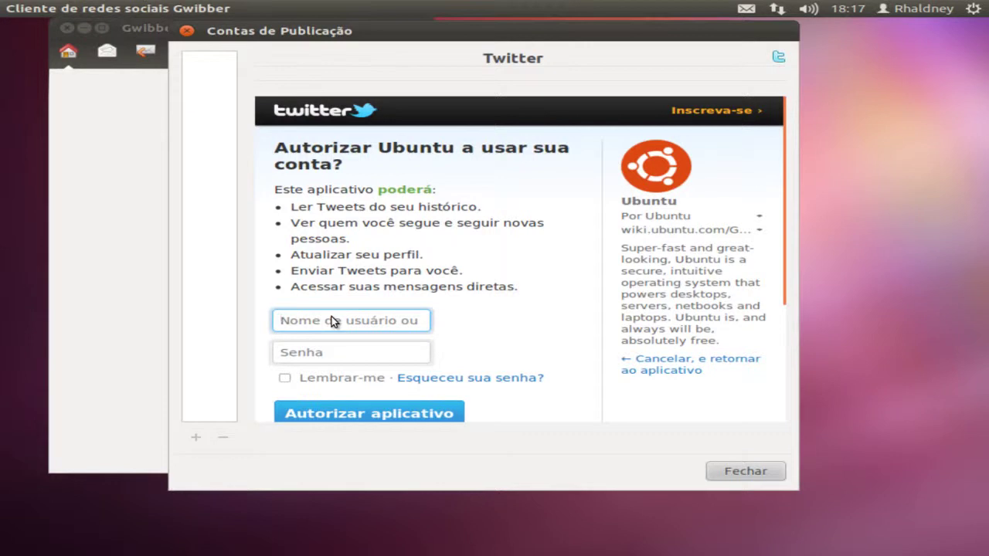
{"action": "type", "text": "Ney"}
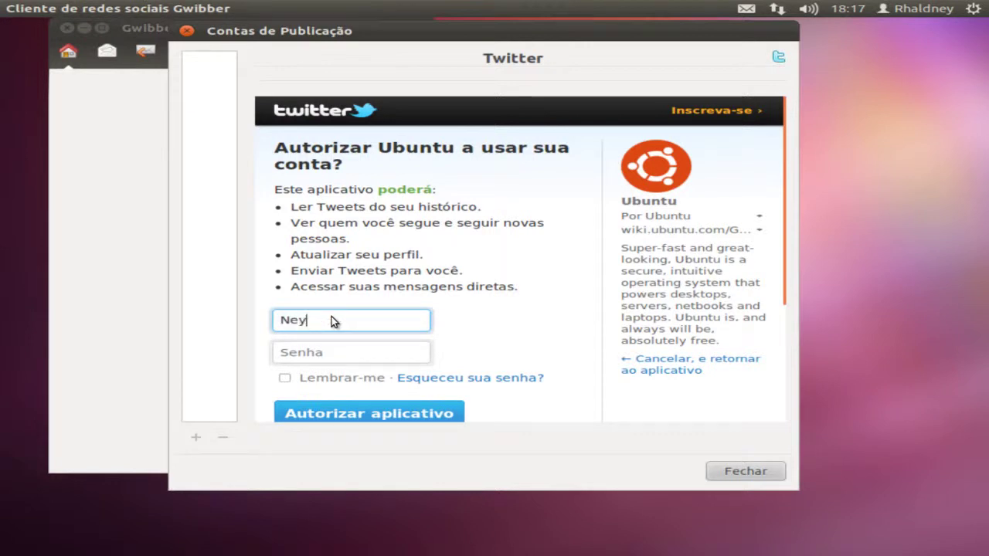
{"action": "type", "text": "Dornelas"}
{"action": "key", "text": "Tab"}
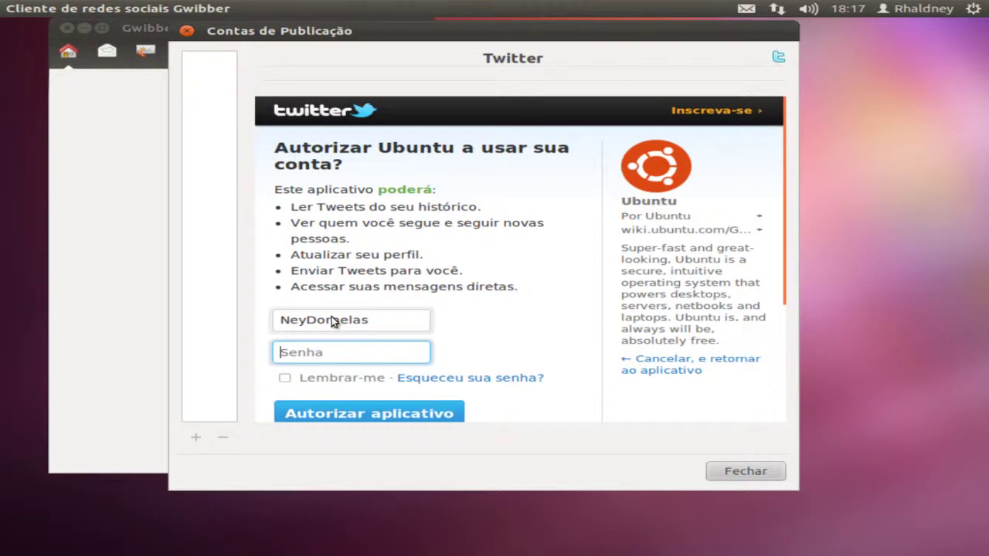
{"action": "type", "text": "**********"}
{"action": "left_click", "coordinate": [396, 415]}
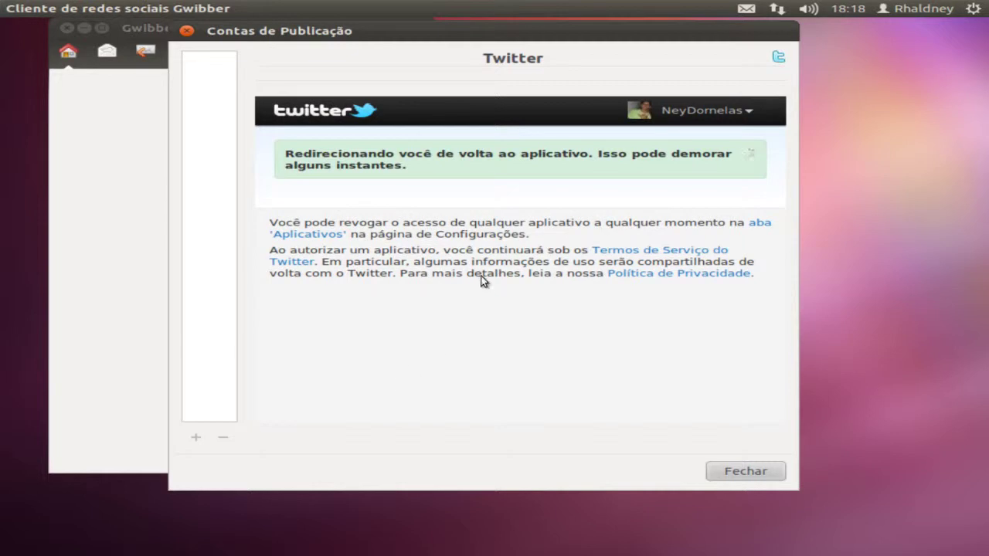
{"action": "left_click_drag", "start_coordinate": [236, 29], "coordinate": [263, 59]}
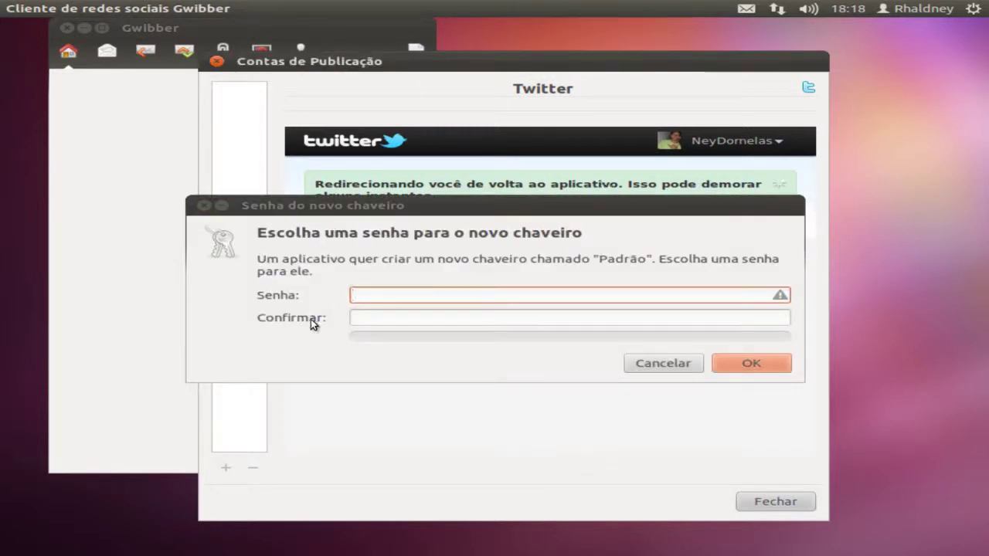
- Enter and confirm a password for the new Padrão keyring
{"action": "left_click", "coordinate": [374, 295]}
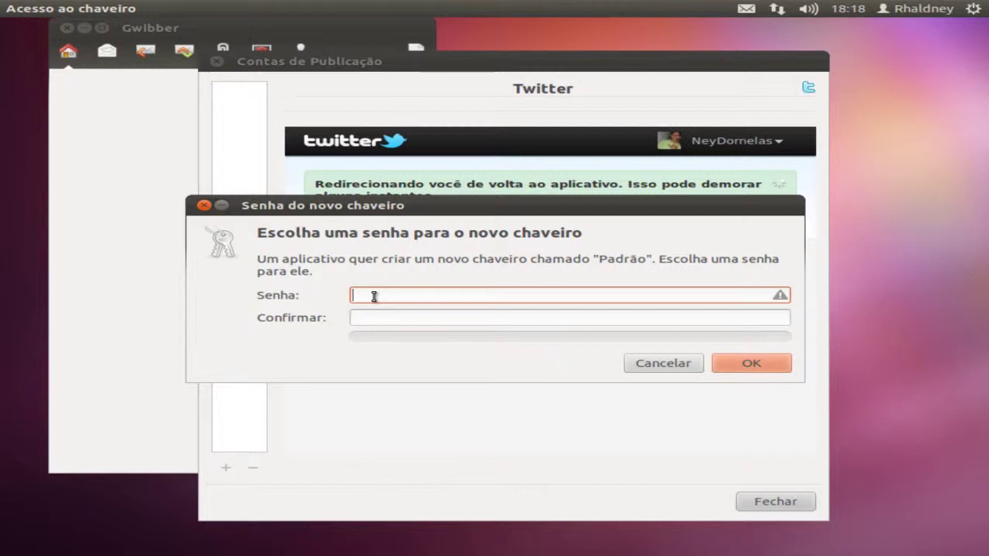
{"action": "type", "text": "•••••"}
{"action": "key", "text": "Tab"}
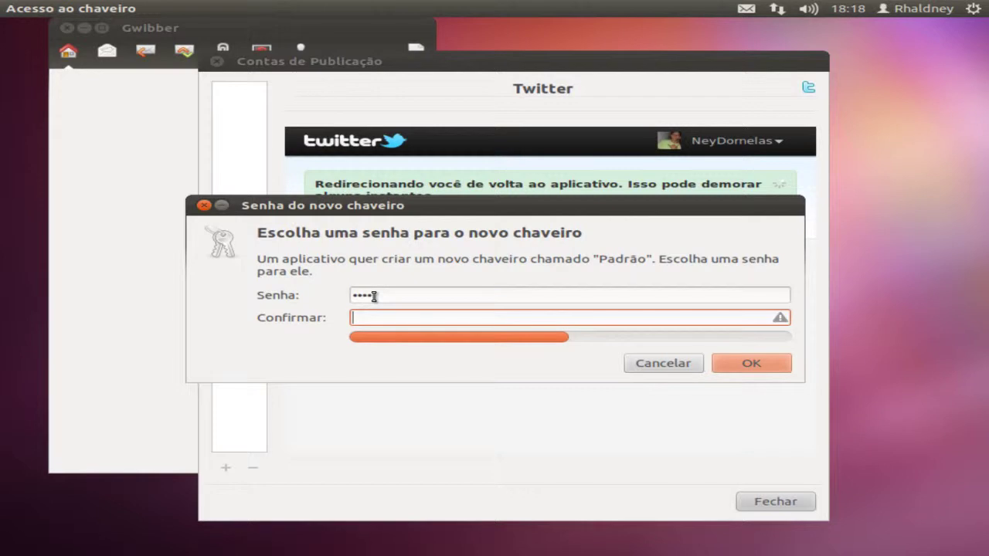
{"action": "type", "text": "•••••"}
{"action": "key", "text": "Return"}
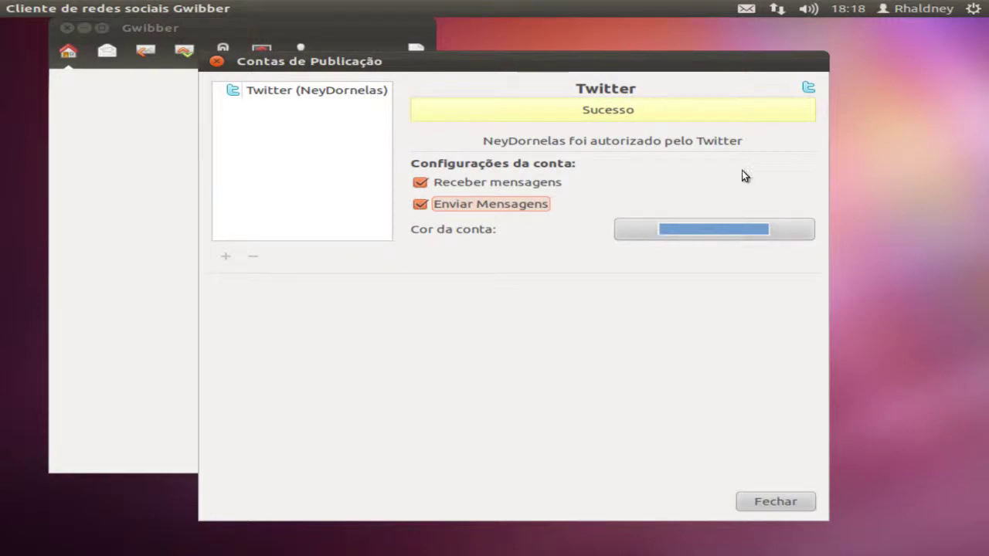
- Close Contas de Publicação, maximize the Gwibber window, and switch to the Usuários view
{"action": "left_click", "coordinate": [317, 93]}
{"action": "left_click", "coordinate": [775, 502]}
{"action": "left_click_drag", "start_coordinate": [204, 31], "coordinate": [521, 89]}
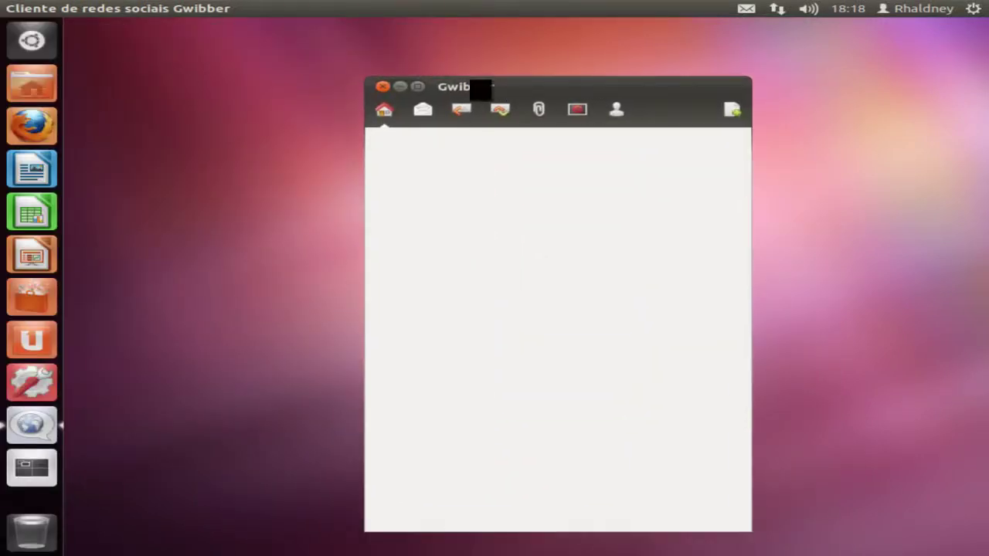
{"action": "double_click", "coordinate": [476, 89]}
{"action": "left_click", "coordinate": [60, 32]}
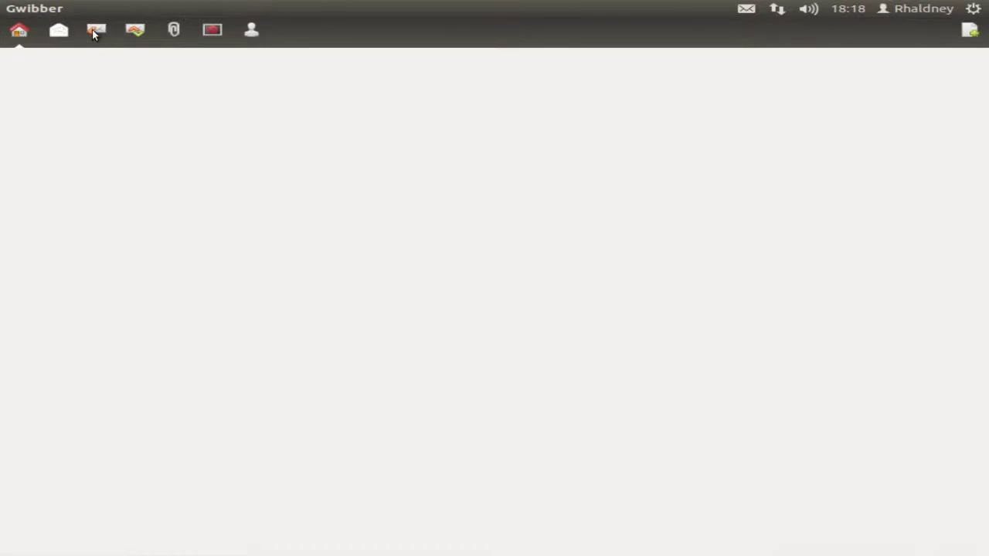
{"action": "left_click", "coordinate": [252, 33]}
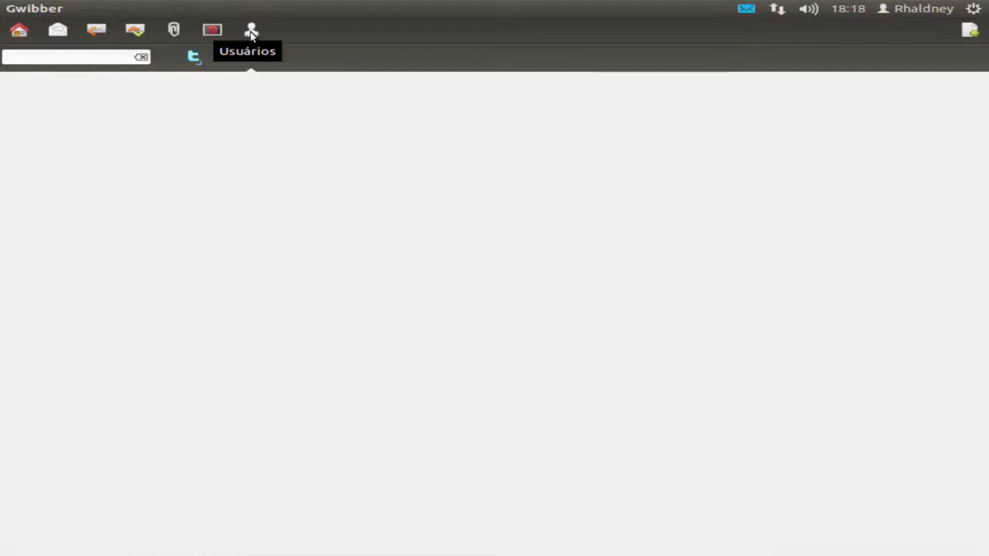
- Send the tweet 'Ola pessoal ,Testando Aki O Aplicativo Do Linux Ubuntu !' and open a fresh compose box
{"action": "left_click", "coordinate": [970, 31]}
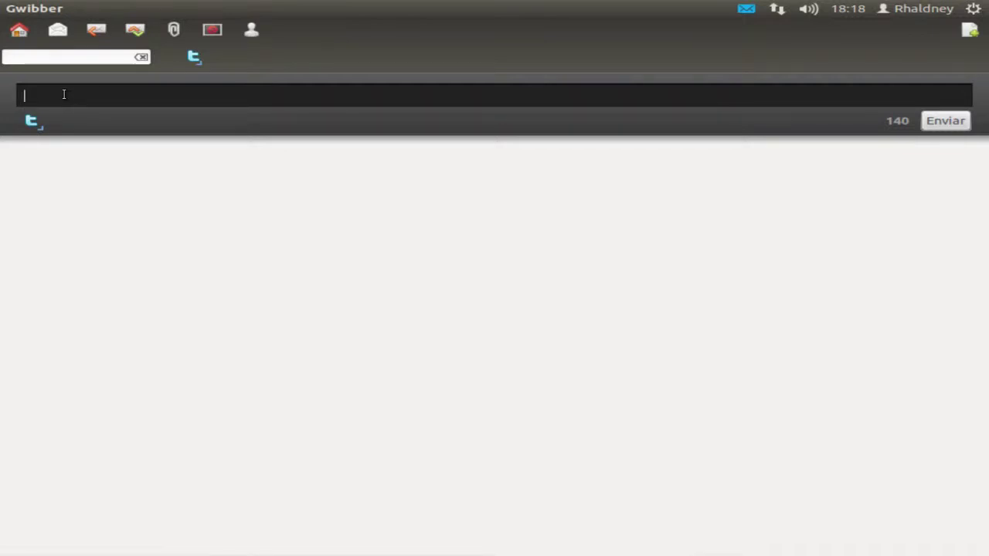
{"action": "type", "text": "Ola pessoal ,Te"}
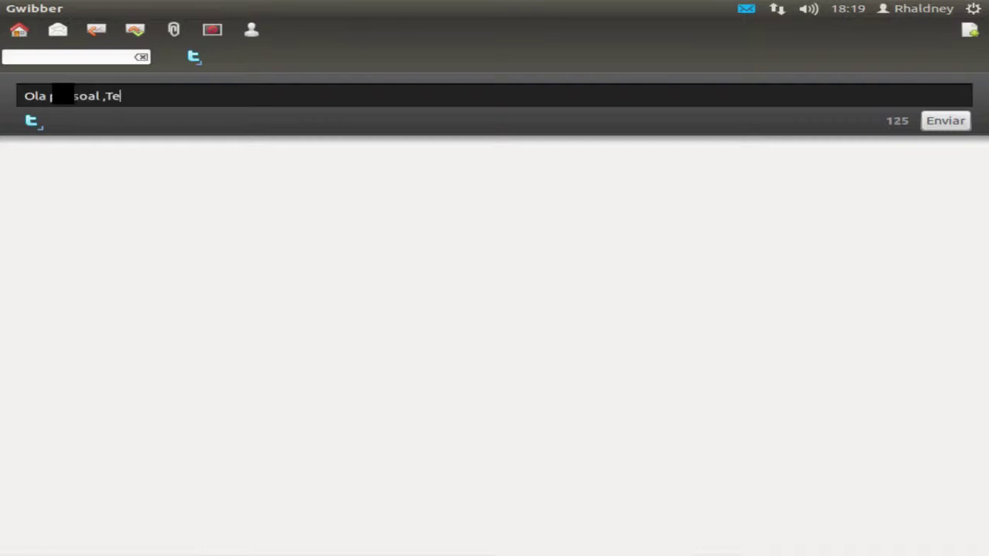
{"action": "type", "text": "stando Aki O Aplicativo Do"}
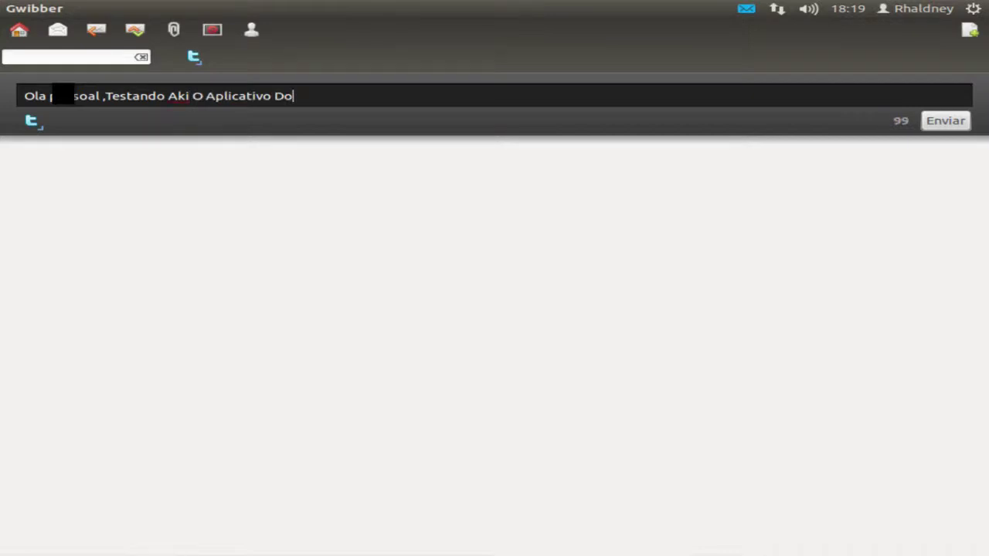
{"action": "type", "text": " Linux Ubuntu"}
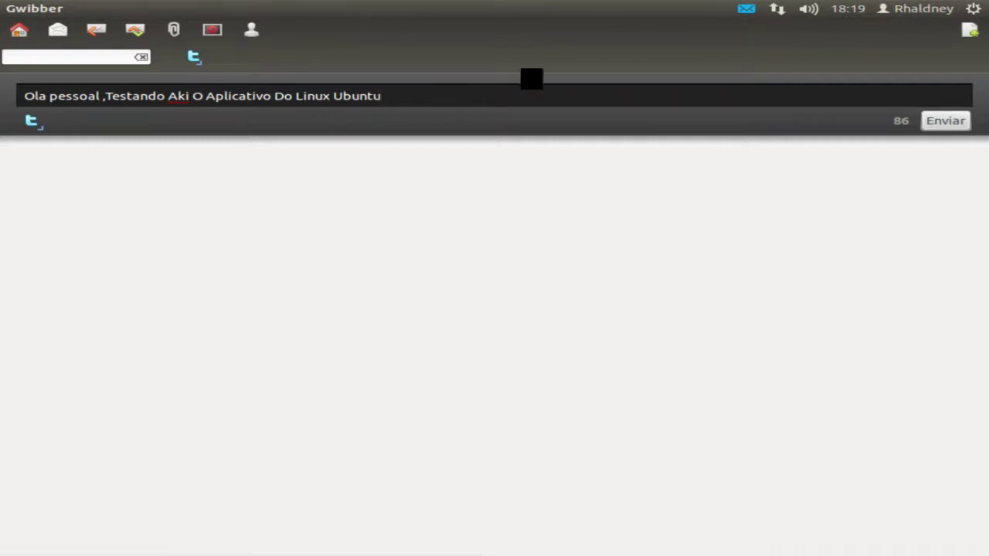
{"action": "type", "text": " !"}
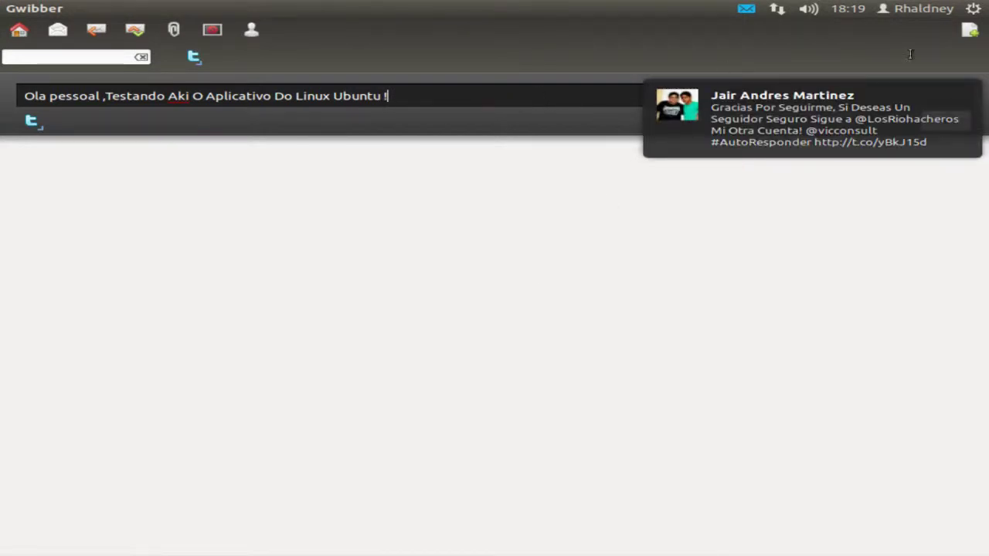
{"action": "key", "text": "BackSpace"}
{"action": "key", "text": "BackSpace"}
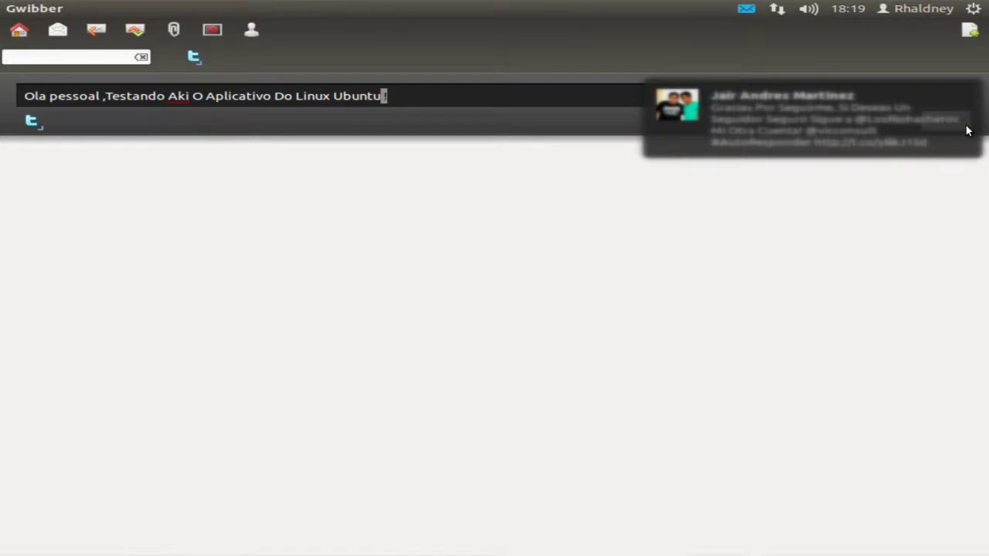
{"action": "key", "text": "Return"}
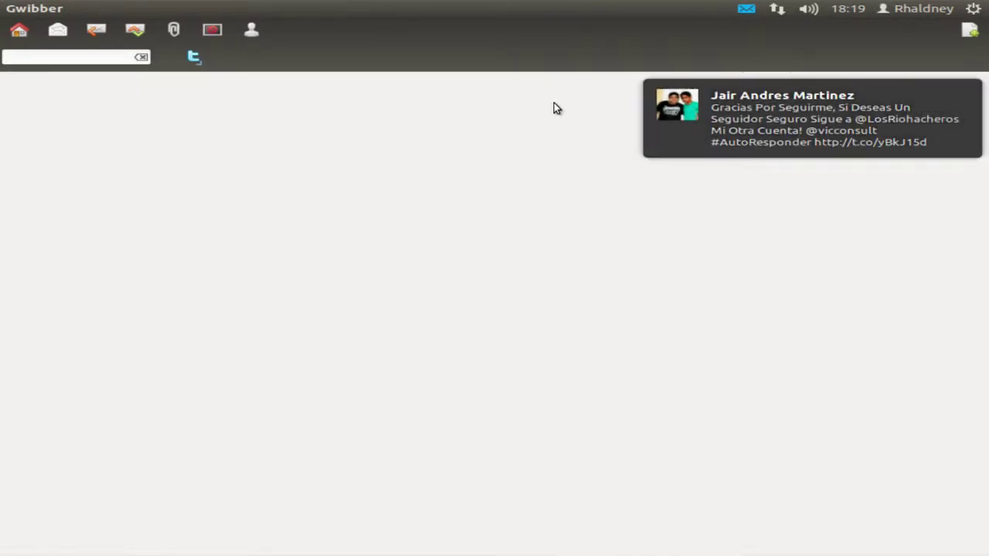
{"action": "left_click", "coordinate": [970, 30]}
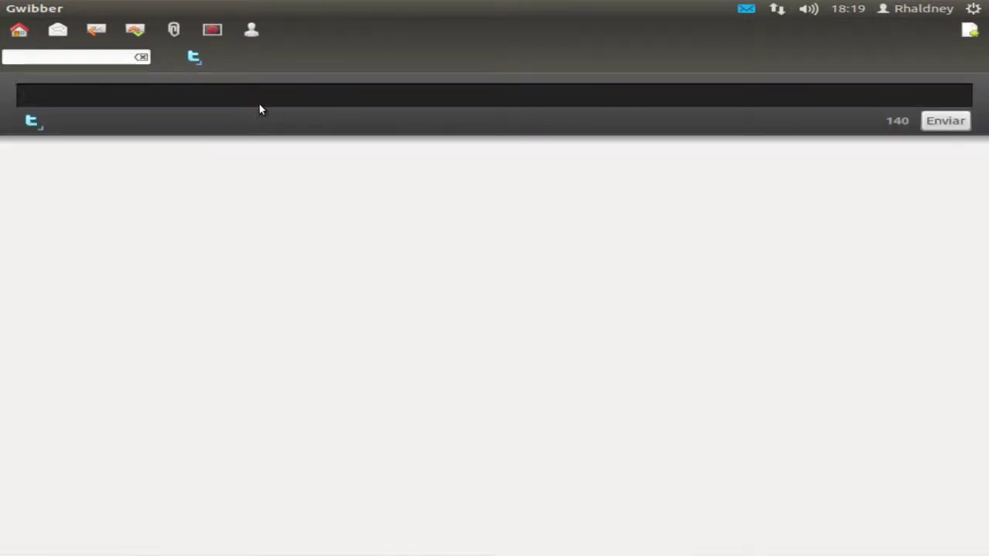
- Type and send the tweet 'ola pessoal Testando O plicativo Linux Ubuntu,'
{"action": "type", "text": "ola pesso"}
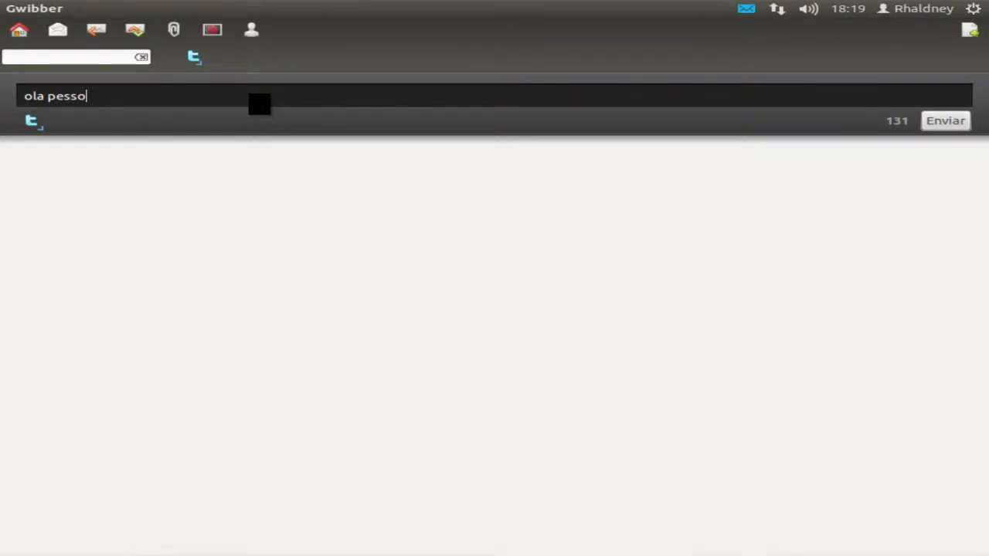
{"action": "type", "text": "al Testando O pl"}
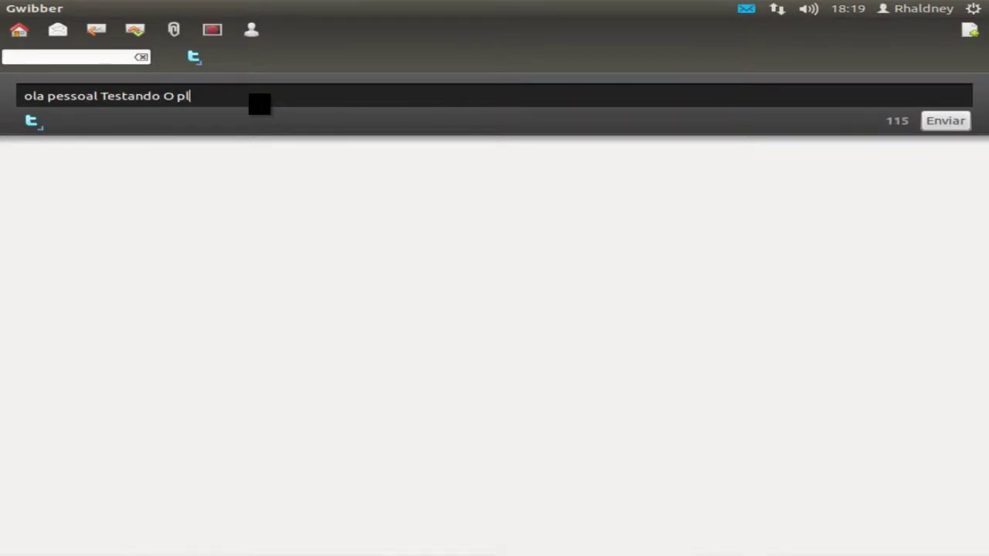
{"action": "type", "text": "icativo Linux Ubuntu,"}
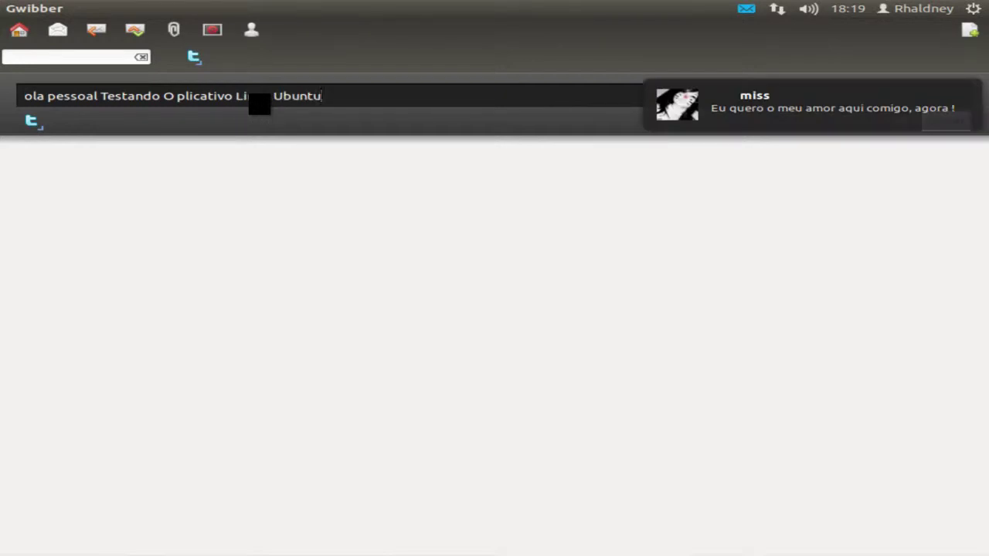
{"action": "key", "text": "Return"}
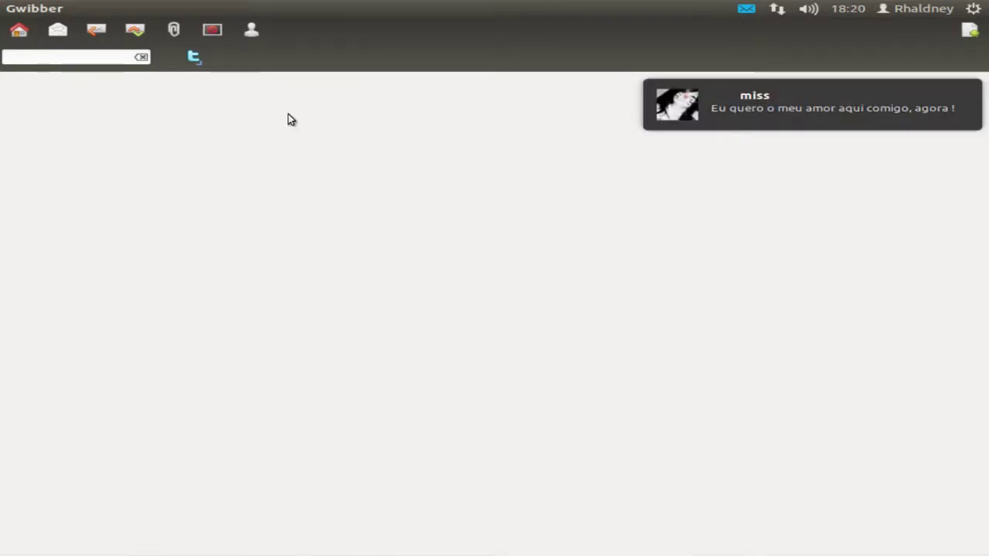
- Show Gwibber's home stream, highlight the newest post at the top, and close Gwibber
{"action": "left_click", "coordinate": [14, 32]}
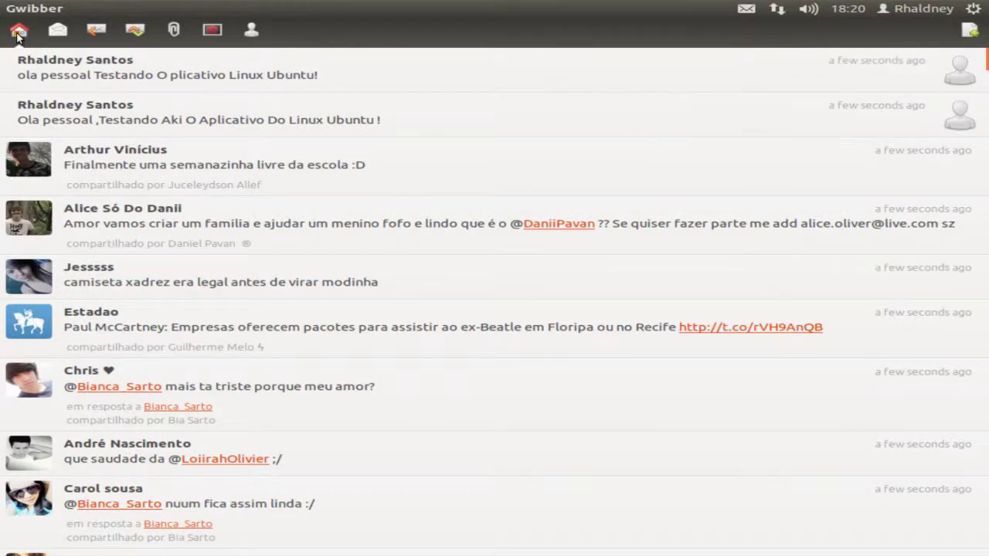
{"action": "left_click_drag", "start_coordinate": [94, 78], "coordinate": [363, 84]}
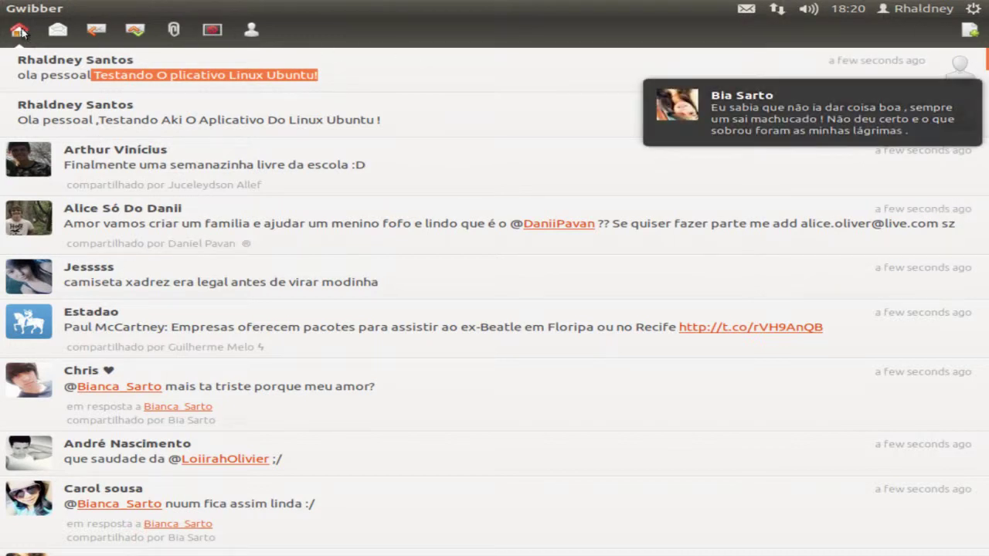
{"action": "mouse_move", "coordinate": [141, 15]}
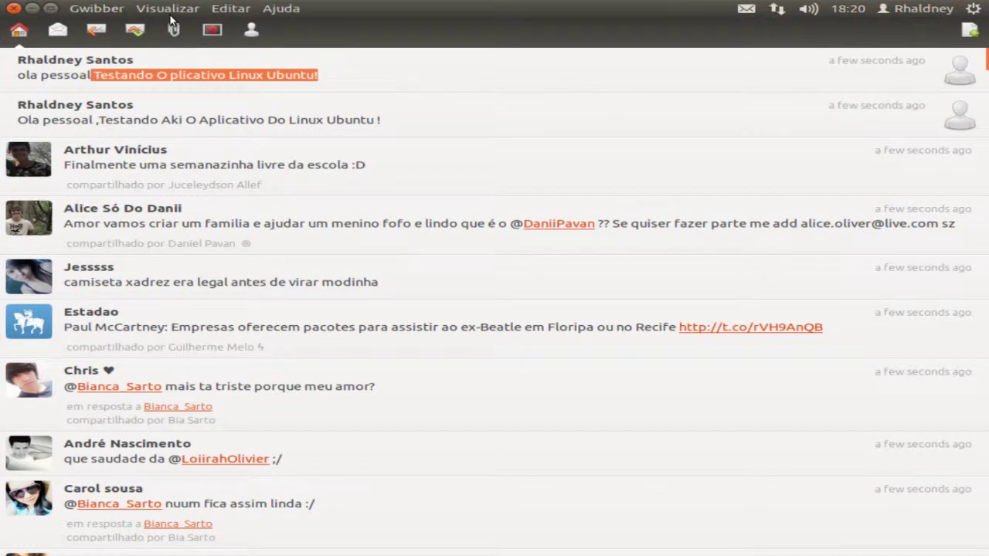
{"action": "left_click", "coordinate": [14, 8]}
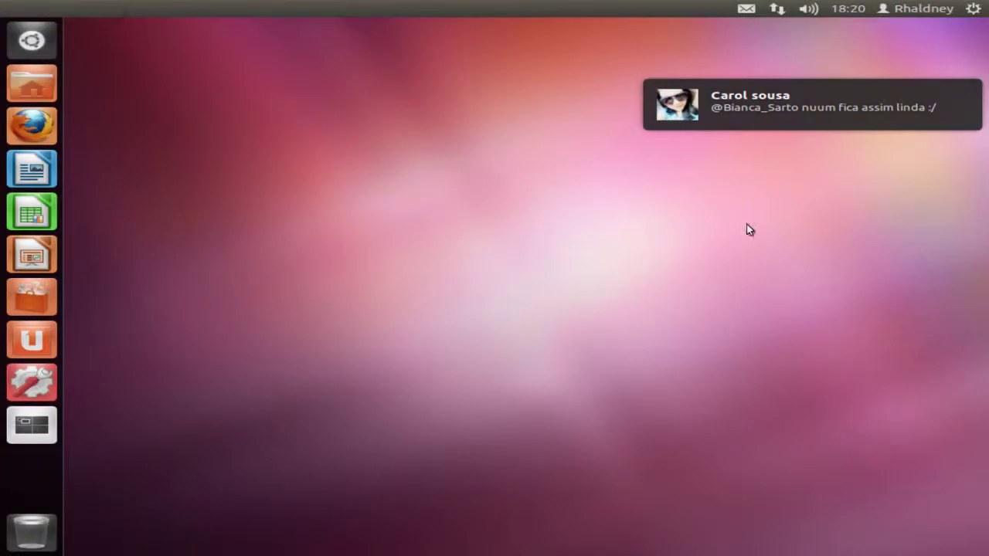
- Bring the social stream back from the messaging menu, then dismiss the system menu
{"action": "left_click", "coordinate": [746, 9]}
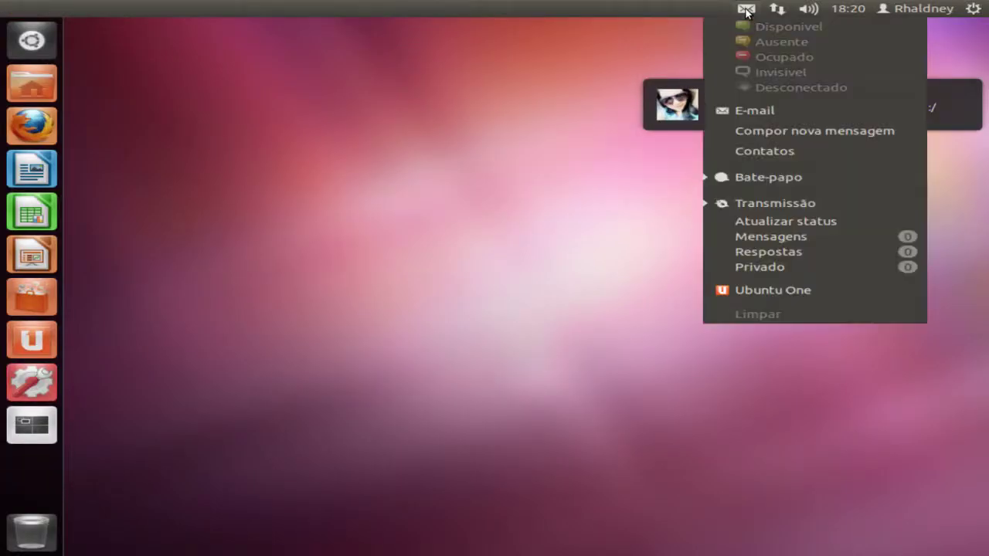
{"action": "left_click", "coordinate": [776, 203]}
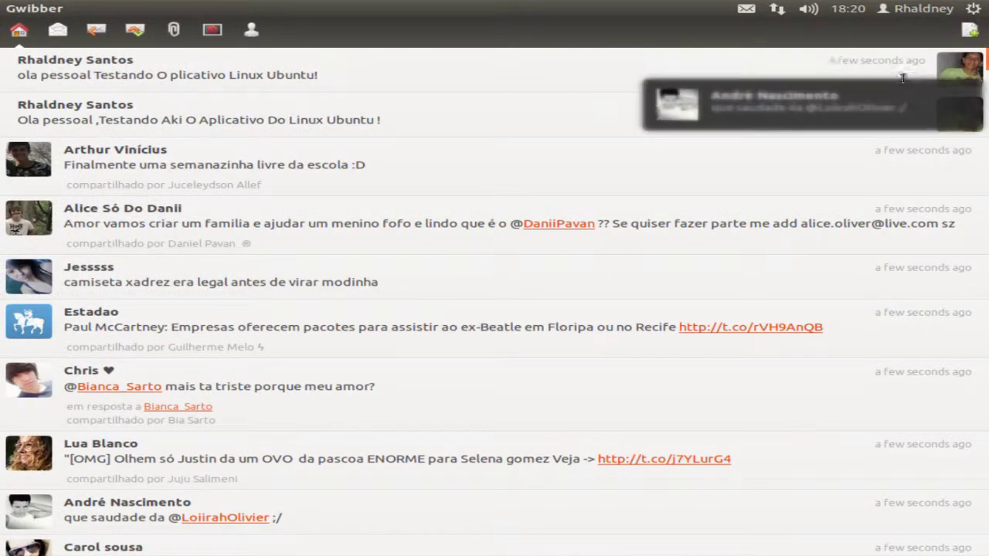
{"action": "left_click", "coordinate": [978, 11]}
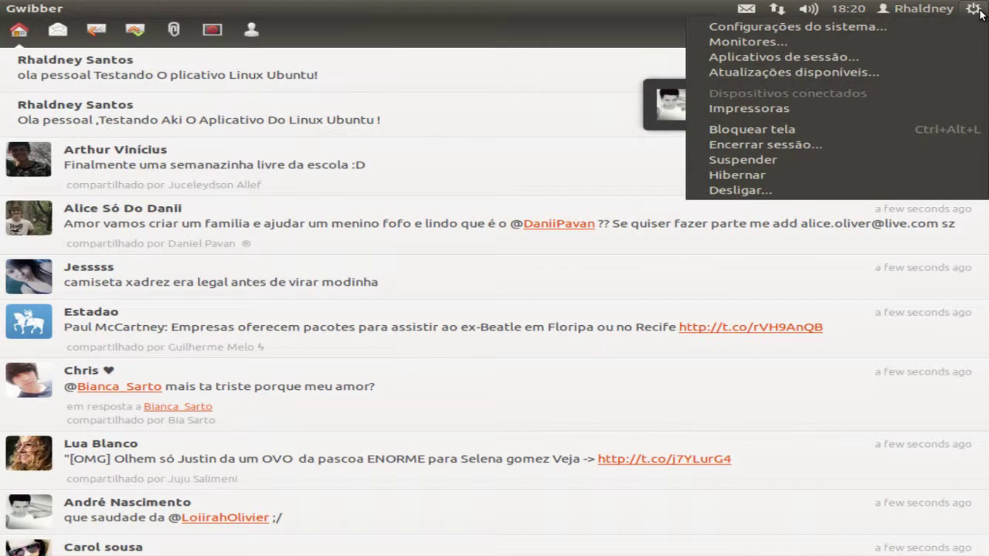
{"action": "left_click", "coordinate": [675, 38]}
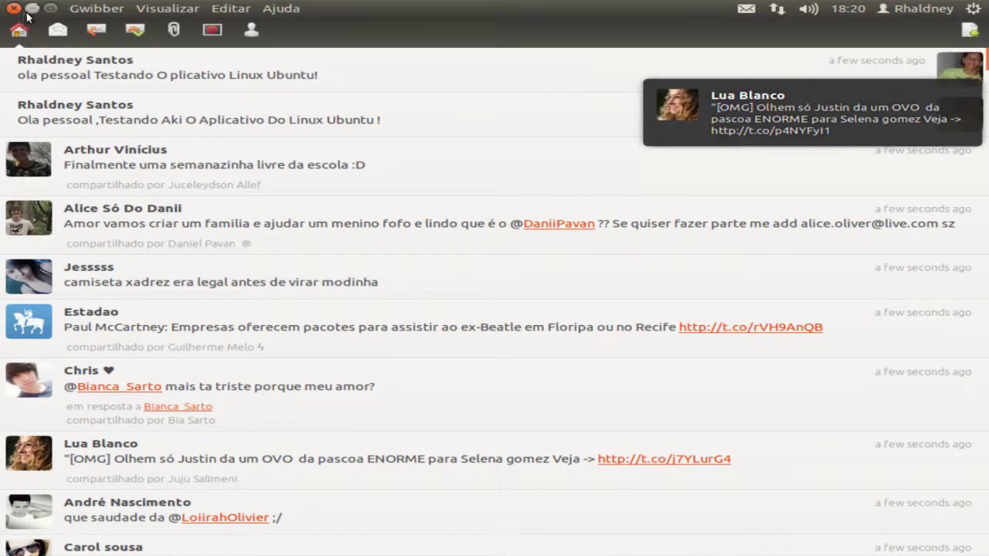
- Close the Gwibber feed and choose Suspender from the session menu
{"action": "left_click", "coordinate": [14, 9]}
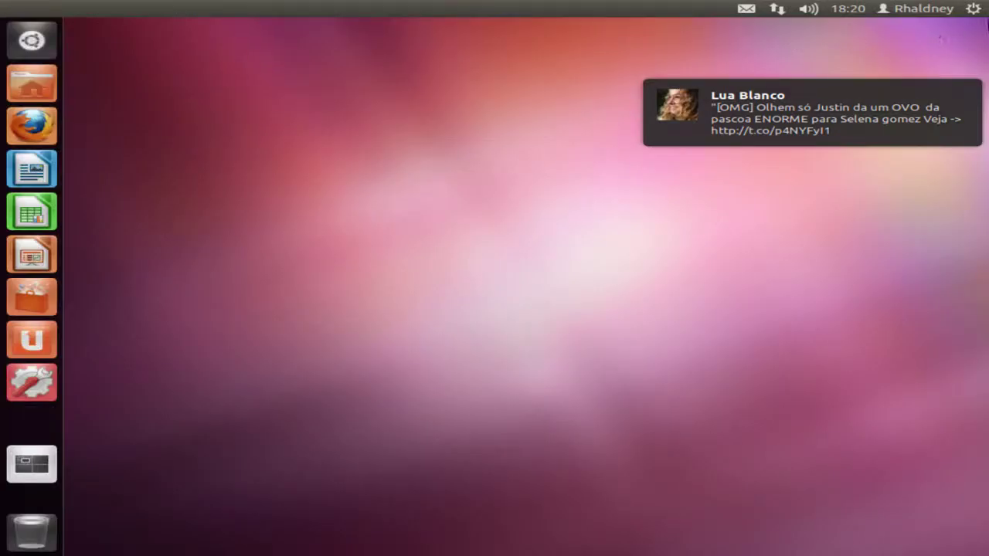
{"action": "left_click", "coordinate": [973, 9]}
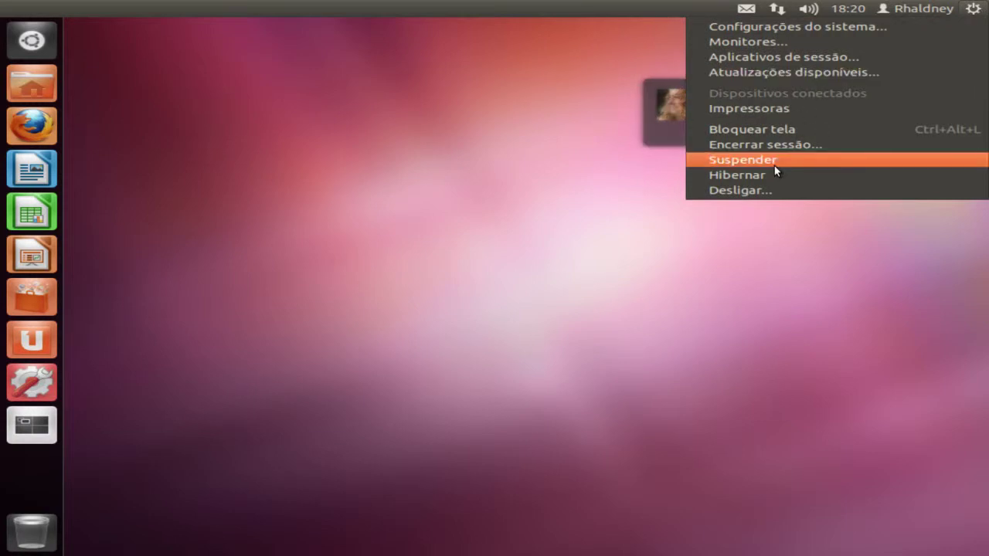
{"action": "left_click", "coordinate": [774, 166]}
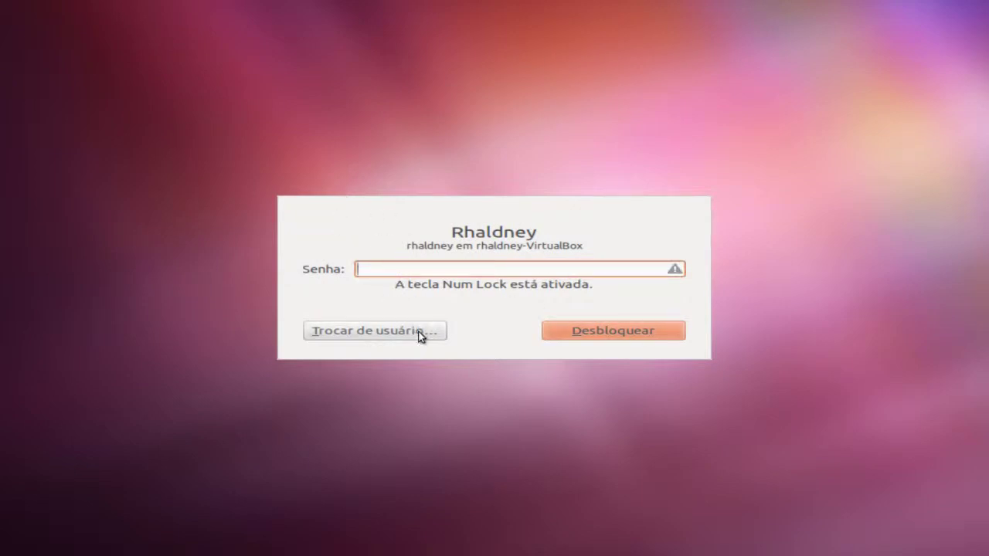
- Unlock the lock screen with the account password, retrying after the Senha incorreta error
{"action": "type", "text": "•••••"}
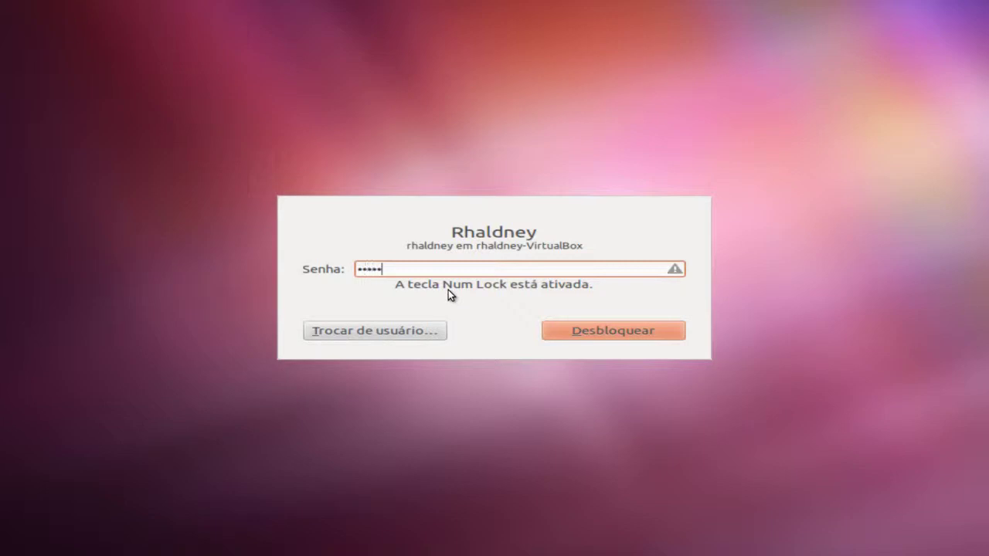
{"action": "key", "text": "BackSpace"}
{"action": "key", "text": "BackSpace"}
{"action": "key", "text": "BackSpace"}
{"action": "key", "text": "BackSpace"}
{"action": "key", "text": "BackSpace"}
{"action": "type", "text": "••••"}
{"action": "key", "text": "Return"}
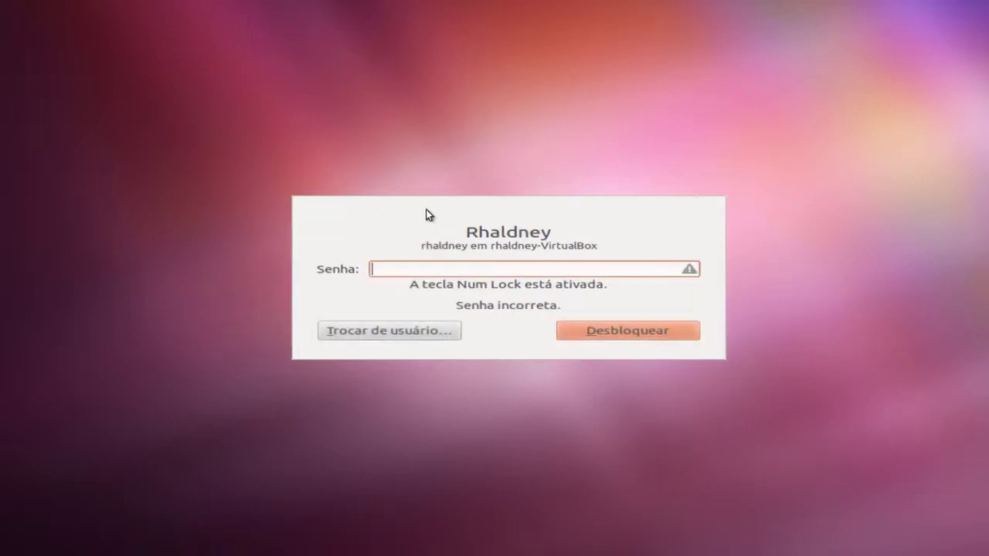
{"action": "left_click", "coordinate": [627, 340]}
{"action": "type", "text": "****"}
{"action": "key", "text": "Return"}
{"action": "left_click_drag", "start_coordinate": [332, 166], "coordinate": [638, 168]}
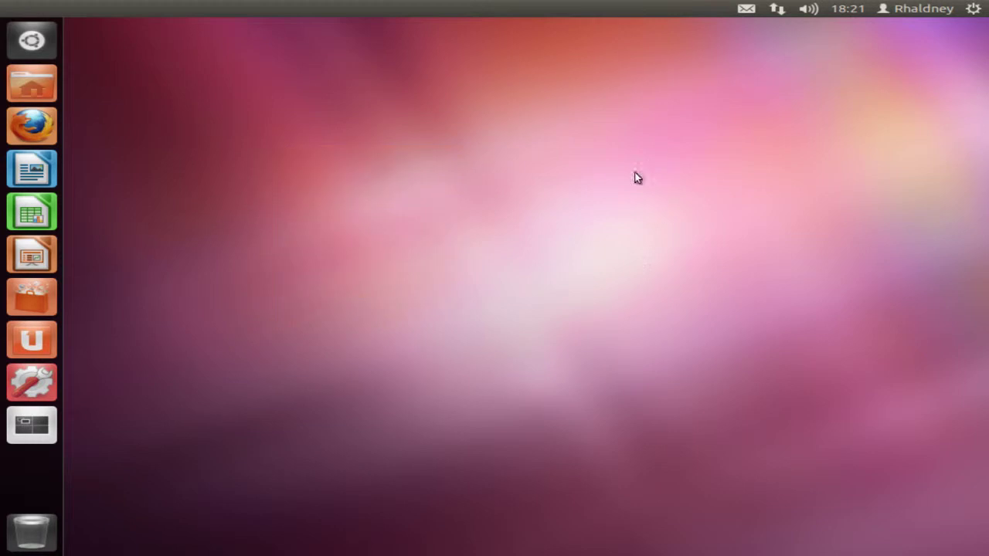
{"action": "left_click", "coordinate": [975, 9]}
{"action": "mouse_move", "coordinate": [847, 9]}
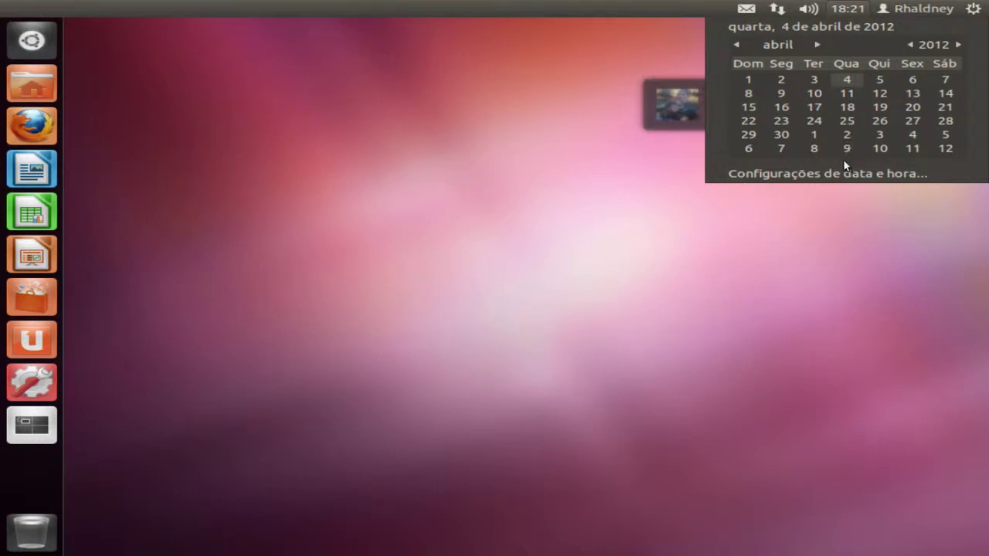
{"action": "mouse_move", "coordinate": [807, 8]}
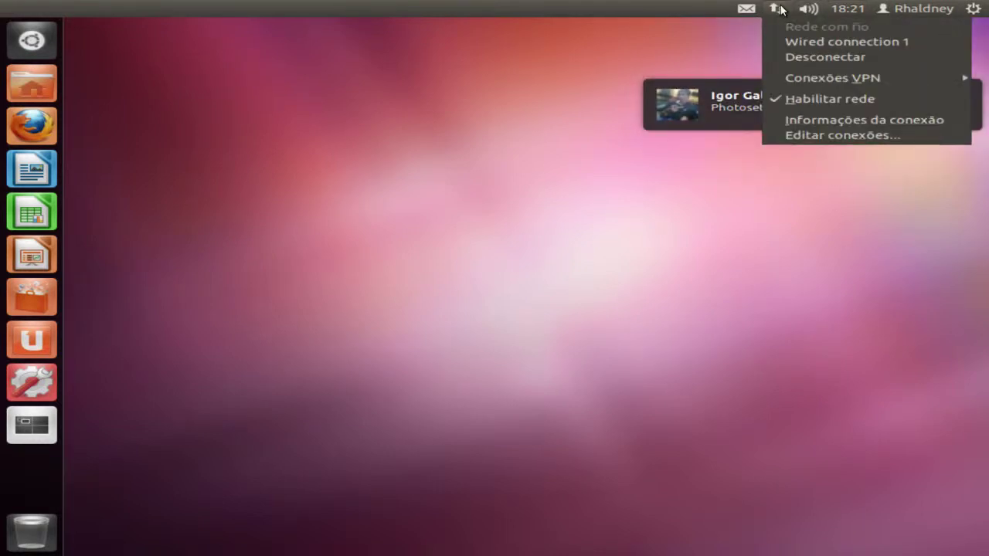
{"action": "left_click", "coordinate": [315, 368]}
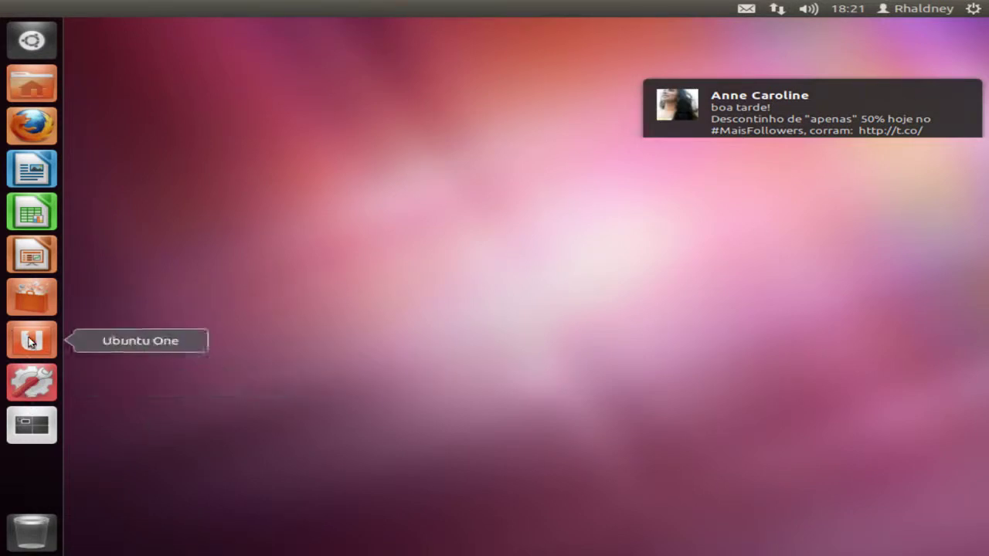
{"action": "left_click", "coordinate": [49, 272]}
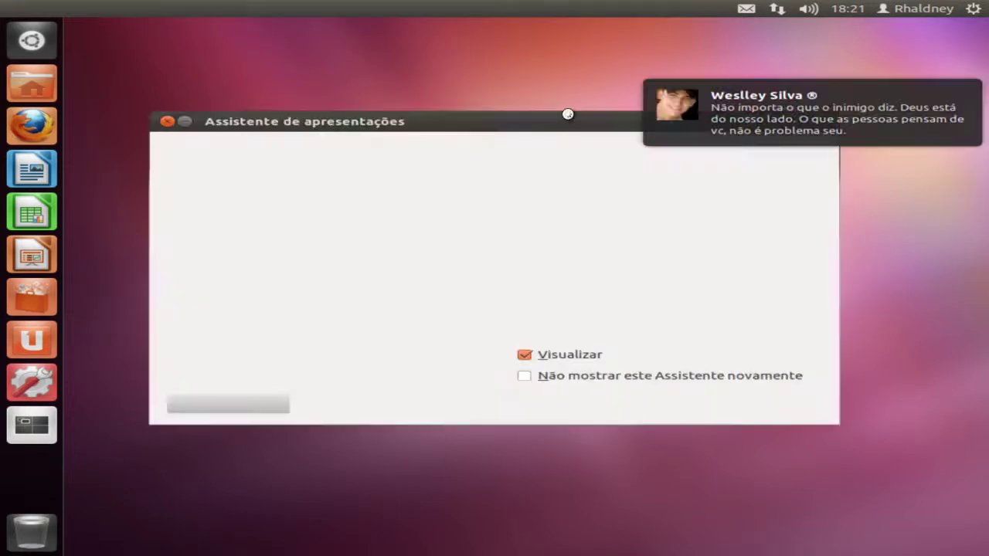
{"action": "left_click", "coordinate": [385, 405]}
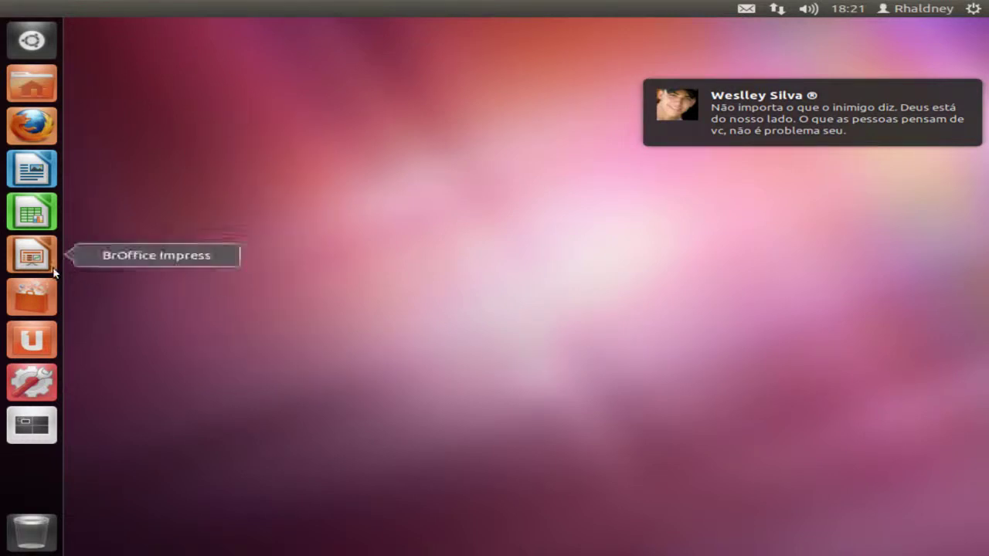
- Launch the Software Center from the launcher and close the Ubuntu One Painel de controle
{"action": "left_click", "coordinate": [52, 303]}
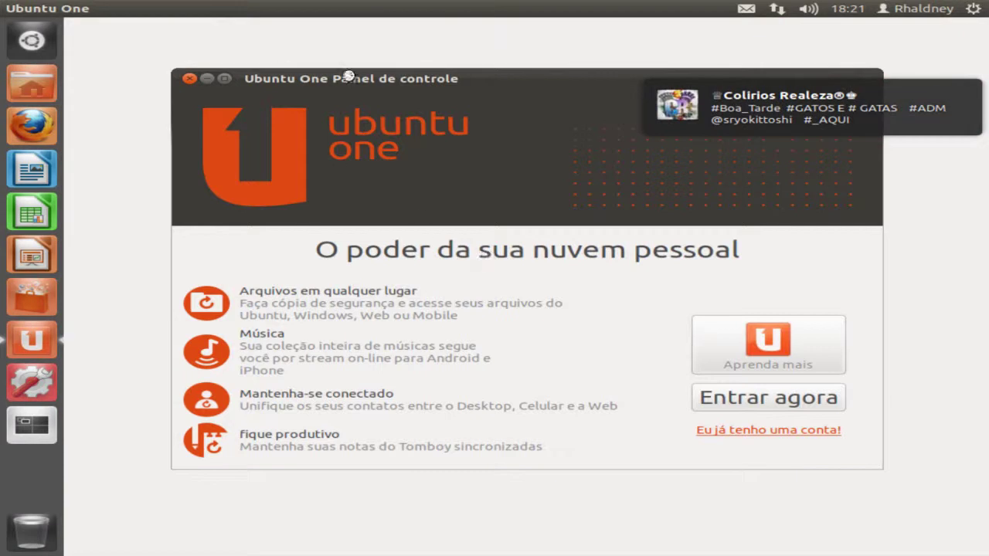
{"action": "left_click", "coordinate": [190, 78]}
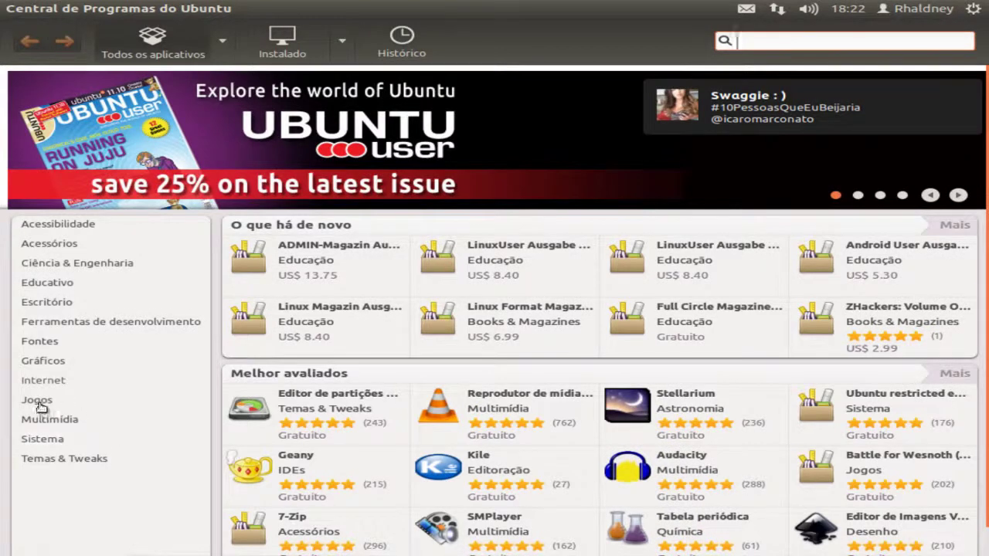
- Open SuperTux 2 from the Jogos category and press Instalar
{"action": "left_click", "coordinate": [38, 402]}
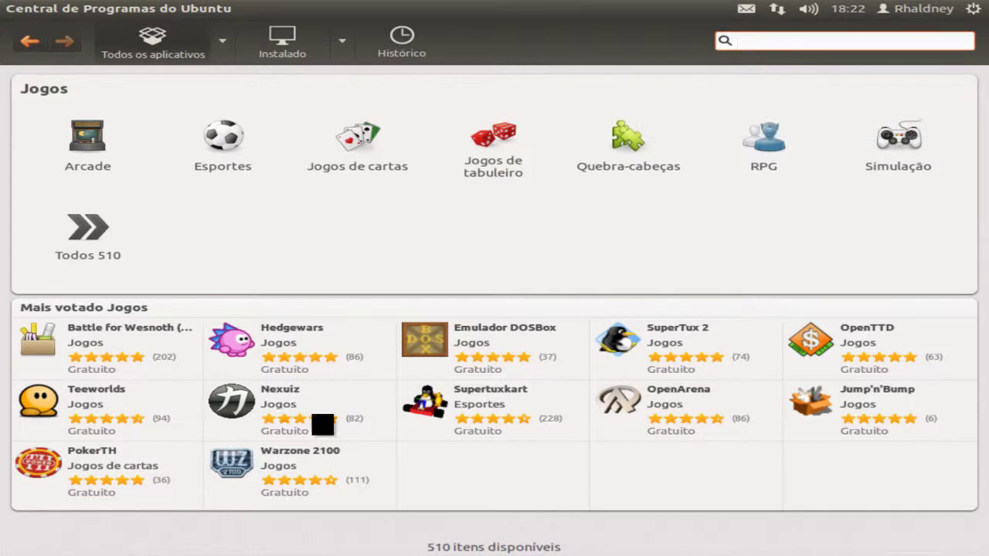
{"action": "left_click", "coordinate": [669, 338]}
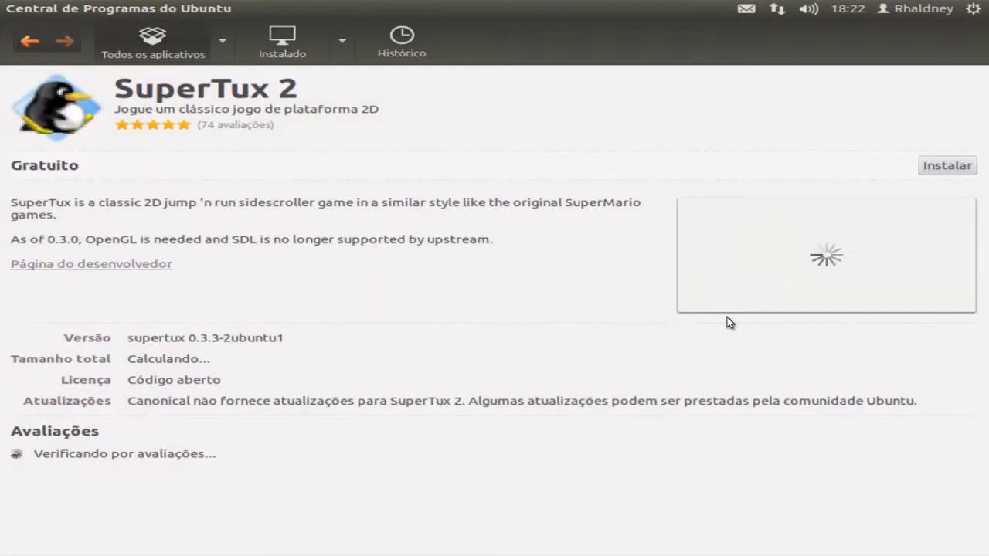
{"action": "left_click", "coordinate": [941, 166]}
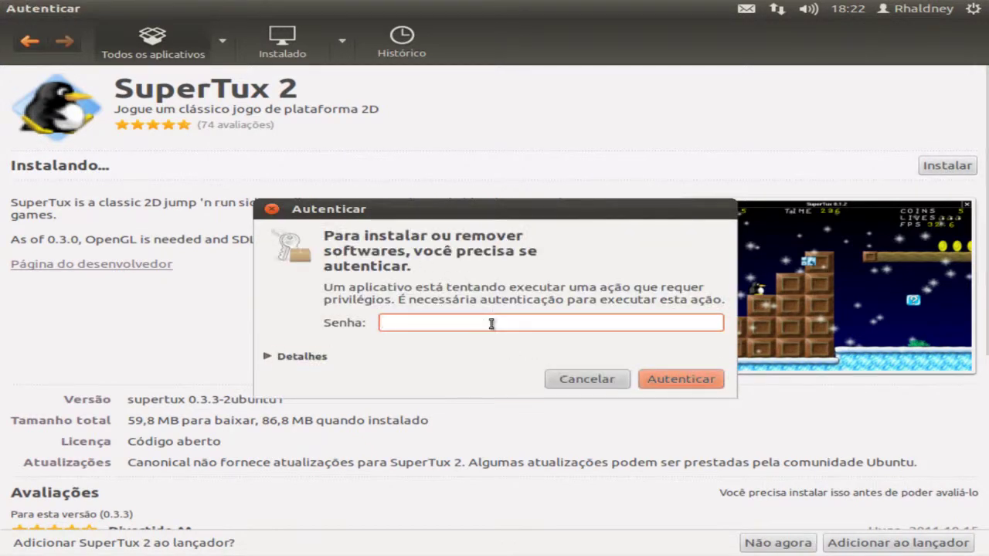
- Authorise the SuperTux 2 install with the account password and choose Adicionar ao lançador
{"action": "type", "text": "••••"}
{"action": "key", "text": "Return"}
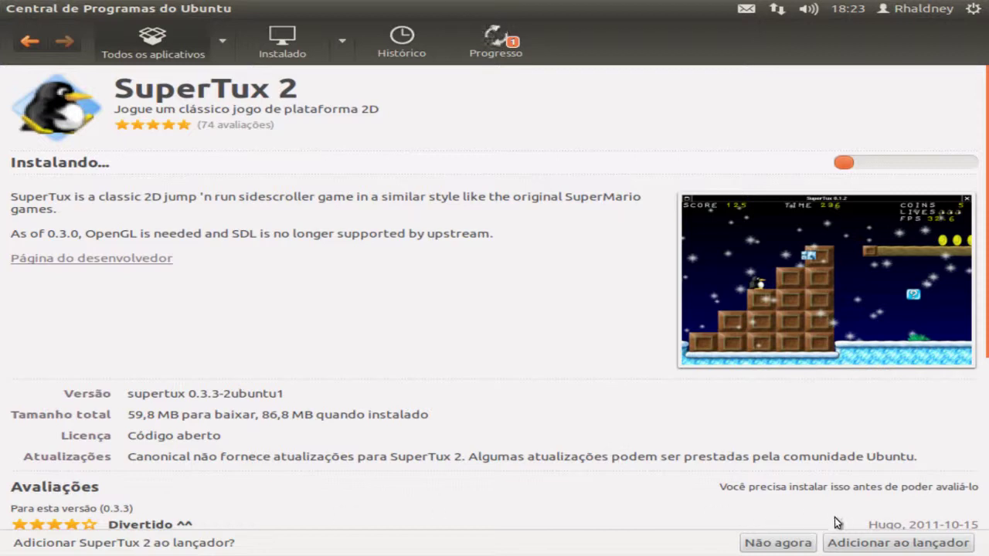
{"action": "left_click", "coordinate": [846, 541]}
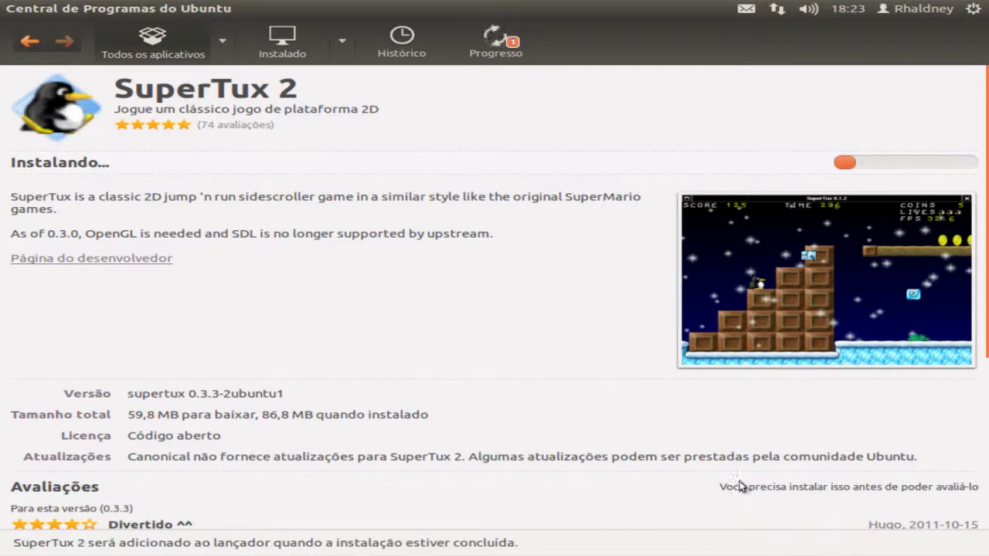
- Scroll through the SuperTux 2 reviews, then close the Software Center
{"action": "scroll", "coordinate": [625, 258], "scroll_direction": "down", "scroll_amount": 5}
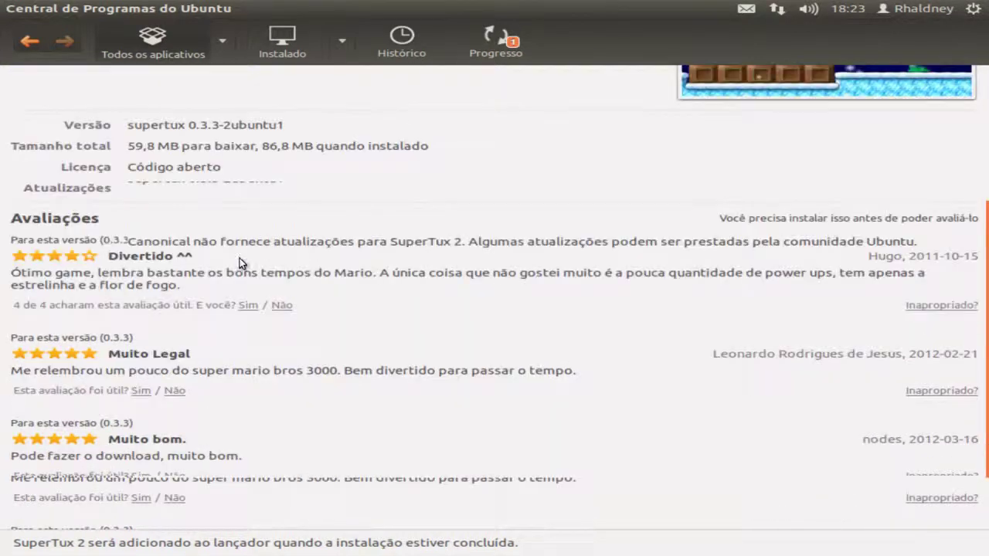
{"action": "scroll", "coordinate": [381, 414], "scroll_direction": "up", "scroll_amount": 5}
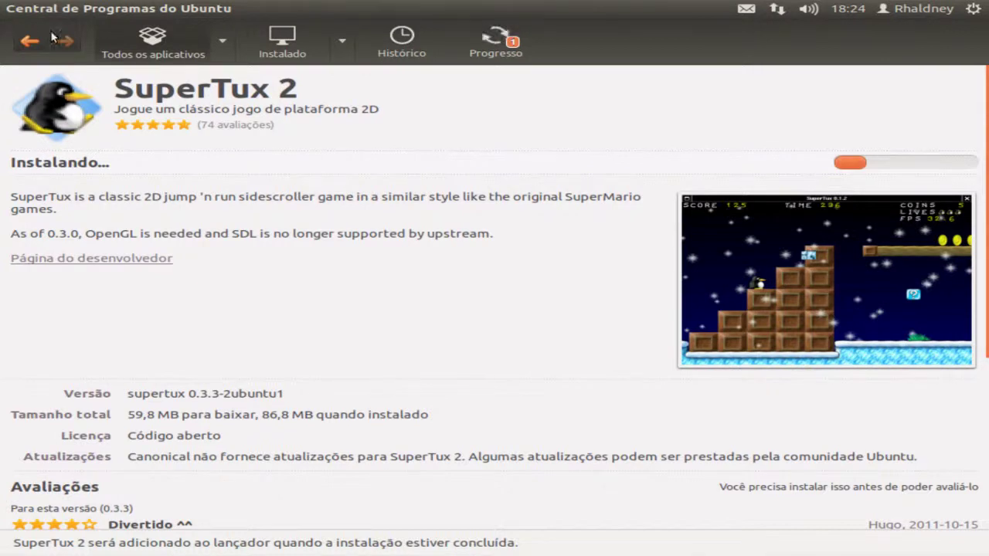
{"action": "left_click", "coordinate": [13, 9]}
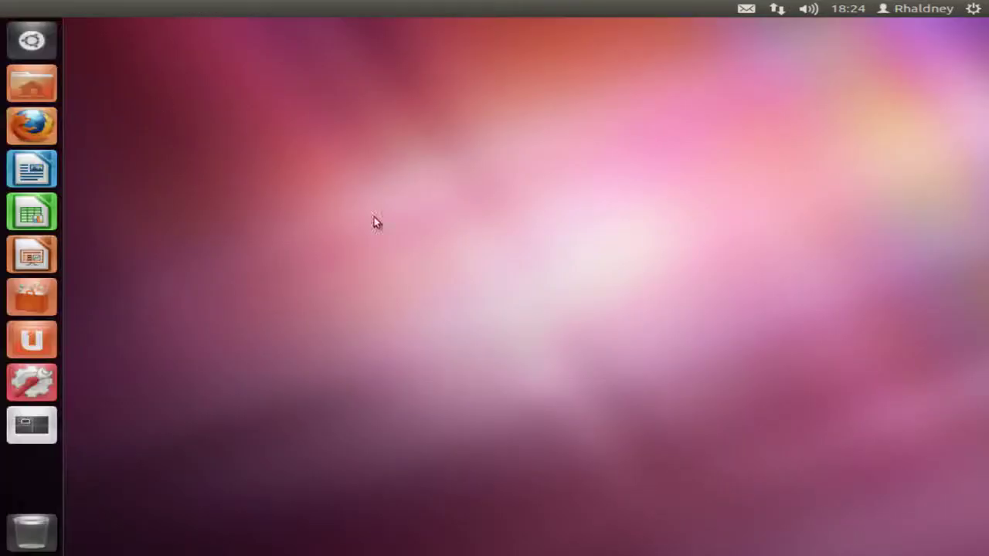
- Open the Aparência settings via Alterar plano de fundo in the desktop context menu
{"action": "left_click_drag", "start_coordinate": [462, 162], "coordinate": [257, 446]}
{"action": "right_click", "coordinate": [293, 98]}
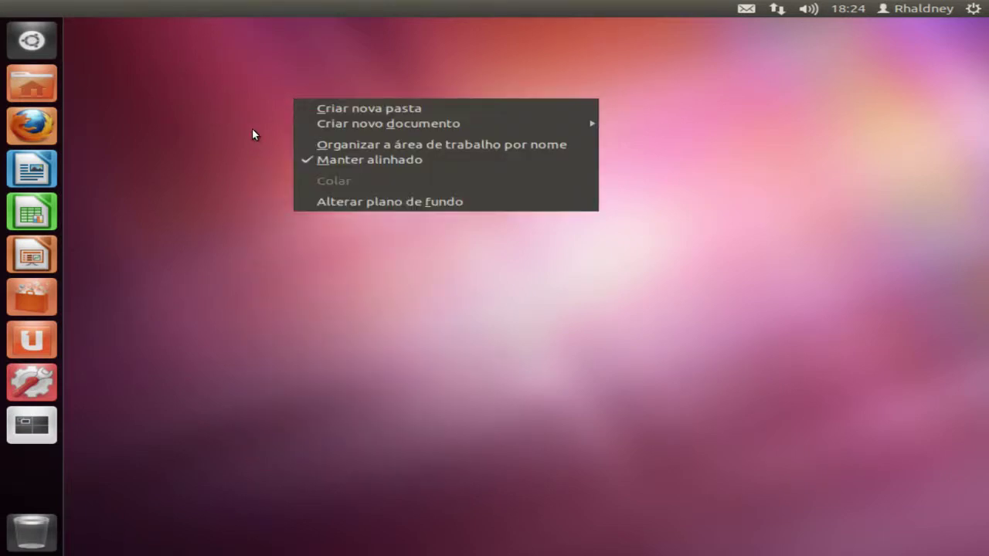
{"action": "left_click", "coordinate": [258, 113]}
{"action": "right_click", "coordinate": [477, 146]}
{"action": "mouse_move", "coordinate": [516, 172]}
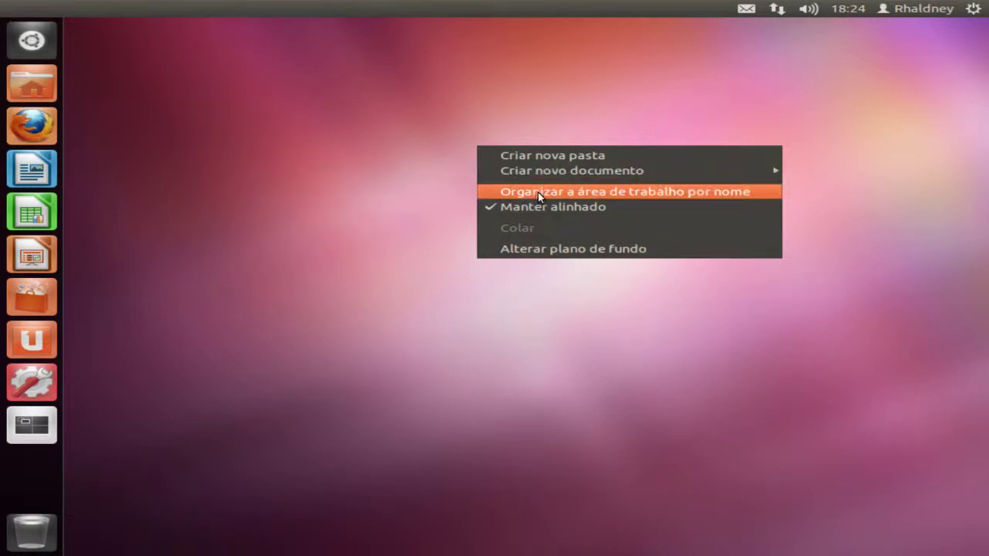
{"action": "left_click", "coordinate": [520, 248]}
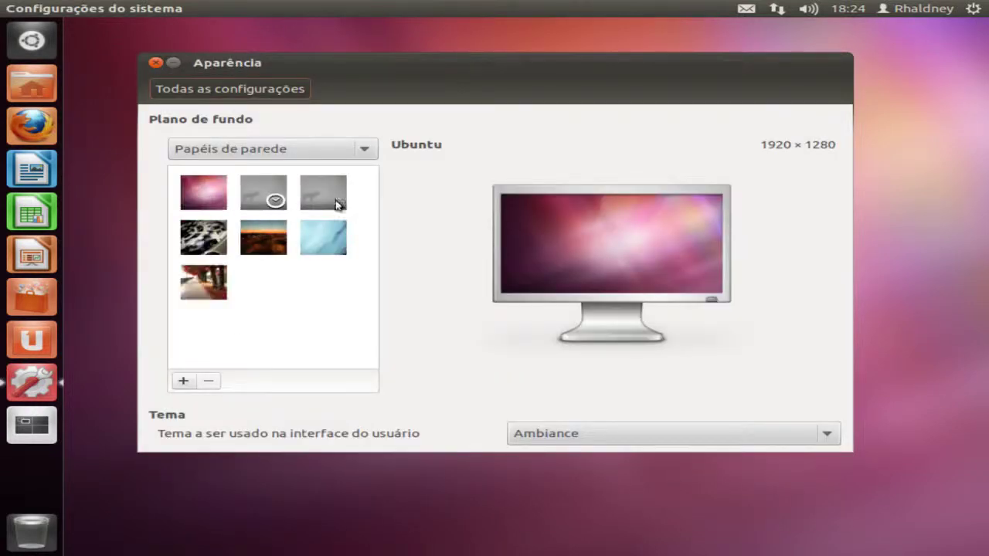
- Make Purple Dancers the desktop wallpaper and preview it behind the window
{"action": "left_click_drag", "start_coordinate": [384, 209], "coordinate": [390, 185]}
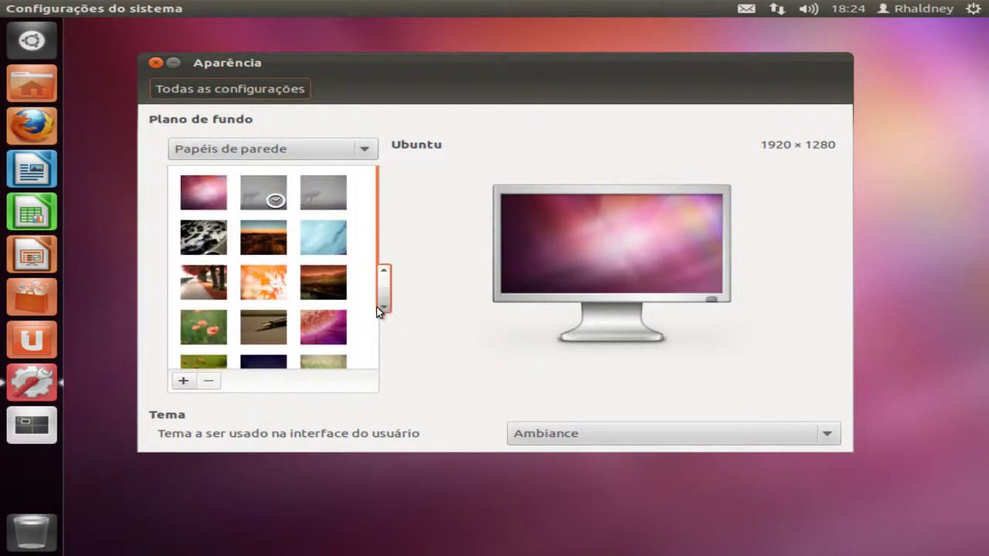
{"action": "left_click_drag", "start_coordinate": [380, 309], "coordinate": [380, 342]}
{"action": "scroll", "coordinate": [395, 285], "scroll_direction": "up", "scroll_amount": 2}
{"action": "left_click_drag", "start_coordinate": [384, 194], "coordinate": [374, 226]}
{"action": "left_click", "coordinate": [323, 328]}
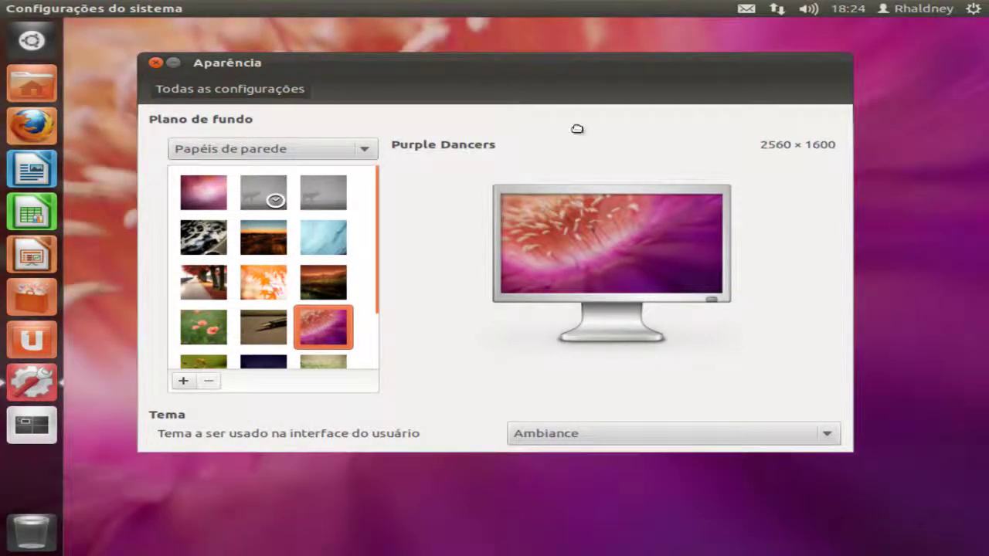
{"action": "left_click_drag", "start_coordinate": [476, 68], "coordinate": [610, 151]}
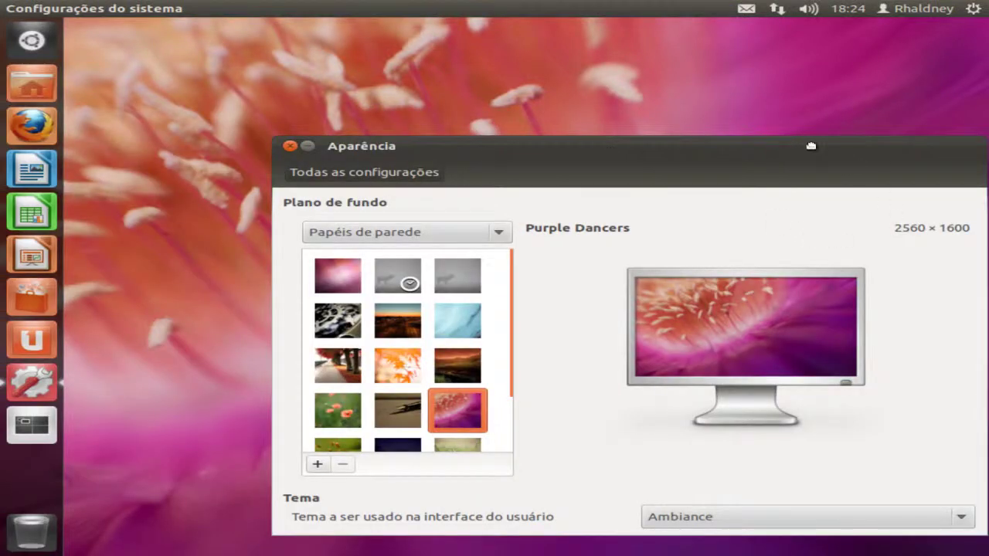
{"action": "left_click_drag", "start_coordinate": [850, 160], "coordinate": [780, 116]}
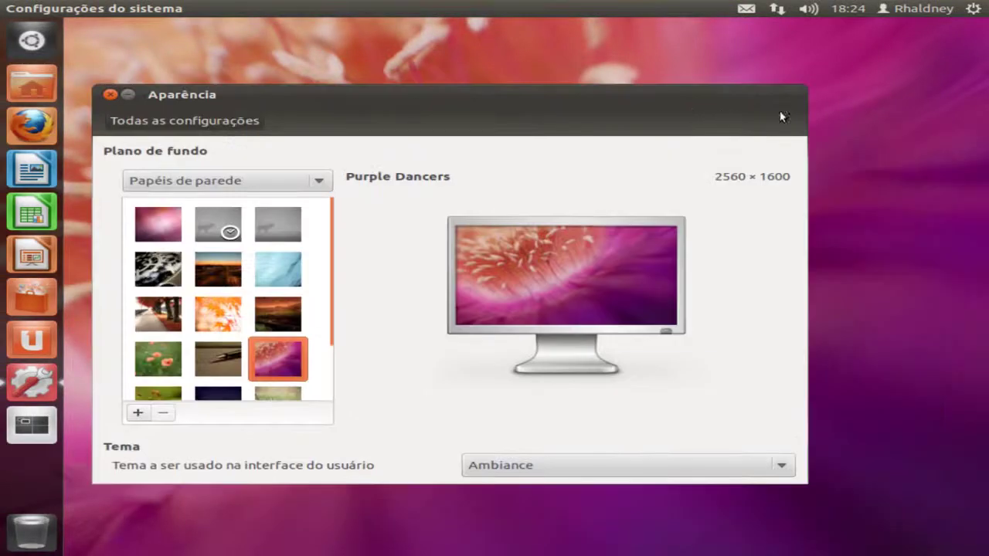
- Switch the Tema to HighContrast and close the Aparência window
{"action": "left_click", "coordinate": [786, 465]}
{"action": "left_click", "coordinate": [578, 505]}
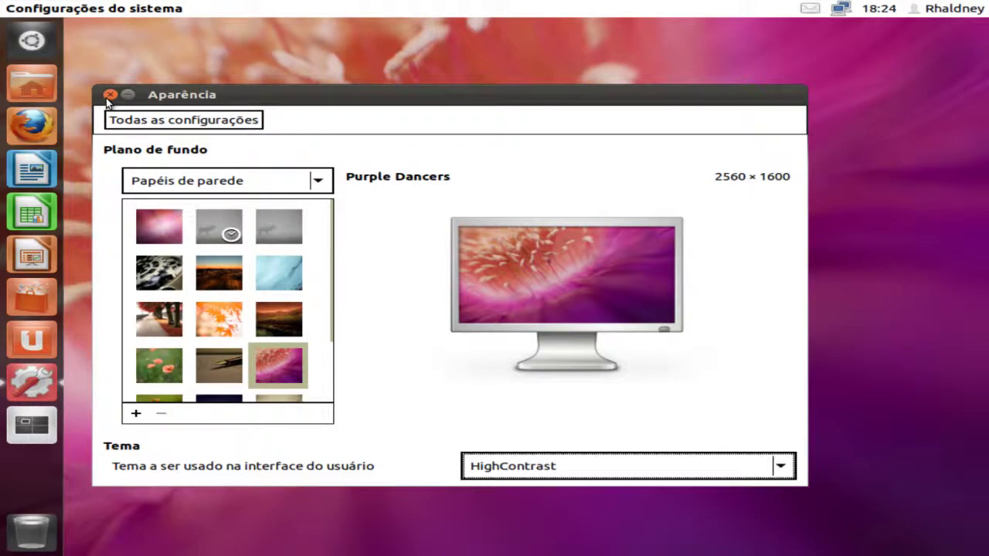
{"action": "left_click", "coordinate": [109, 95]}
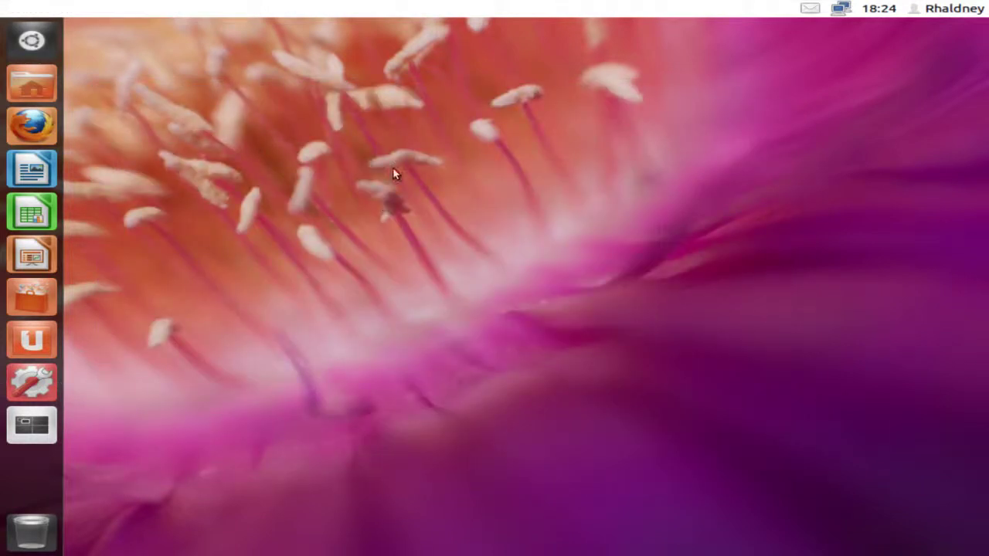